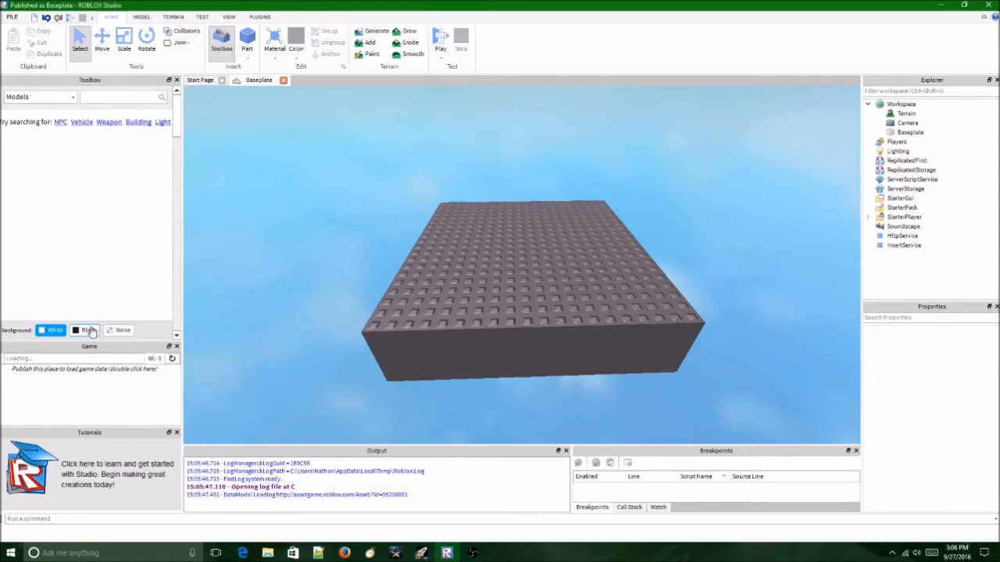
# Insert a SpawnLocation object into the Workspace.
pyautogui.moveTo(539, 300); pyautogui.dragTo(529, 328, button='right')
pyautogui.scroll(-4, 538, 300)
pyautogui.scroll(5, 539, 301)
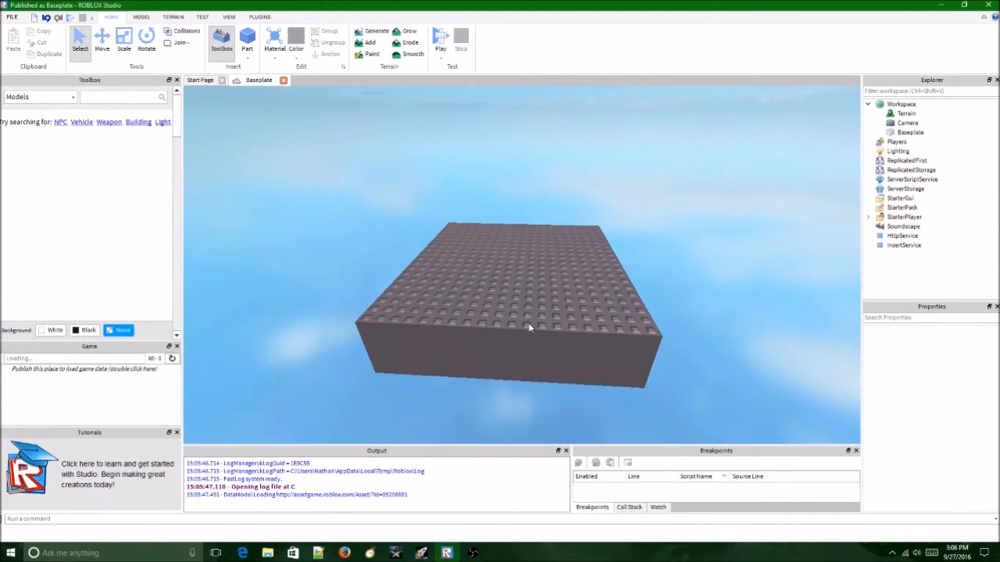
pyautogui.rightClick(910, 106)
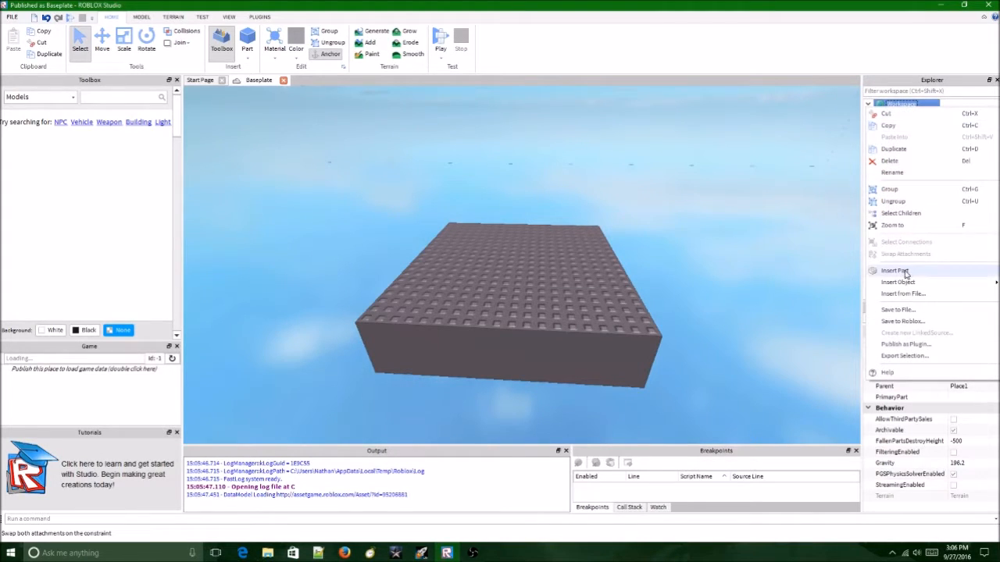
pyautogui.moveTo(904, 288)
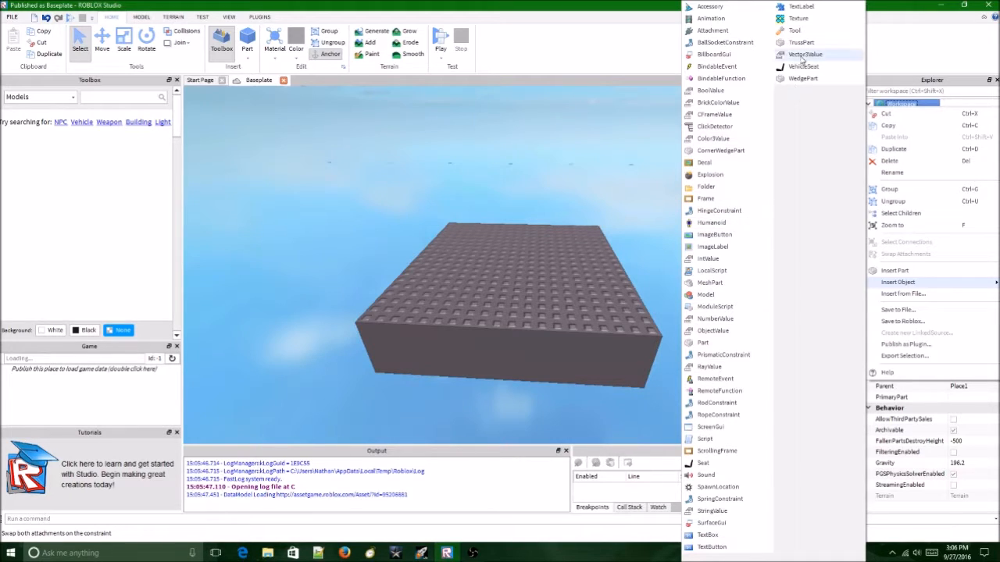
pyautogui.click(718, 487)
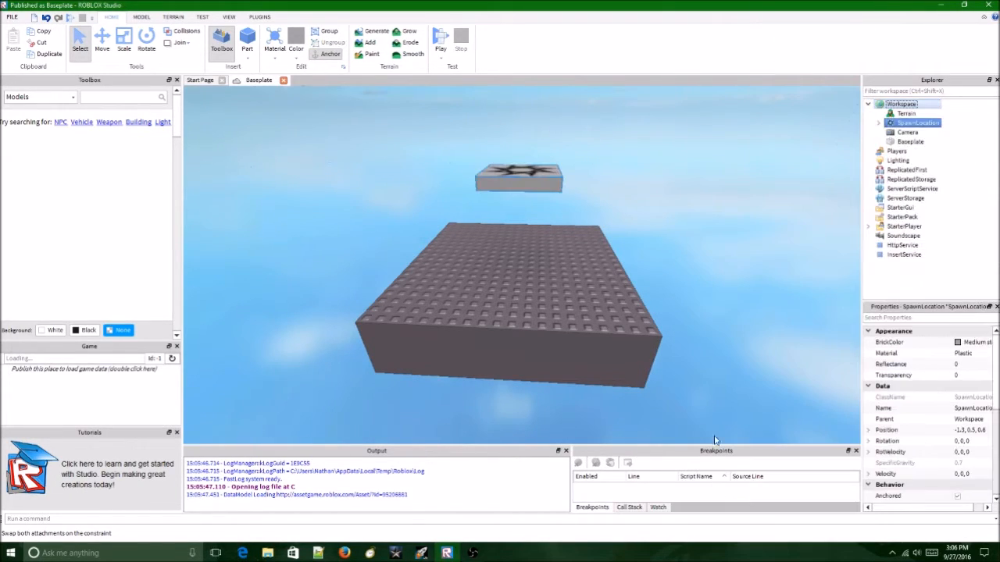
# Move the spawn location onto the baseplate's top surface and center it at 0, -7, 0.
pyautogui.moveTo(528, 175); pyautogui.dragTo(518, 266)
pyautogui.moveTo(518, 265); pyautogui.dragTo(517, 267, button='right')
pyautogui.scroll(3, 517, 266)
pyautogui.scroll(-4, 516, 266)
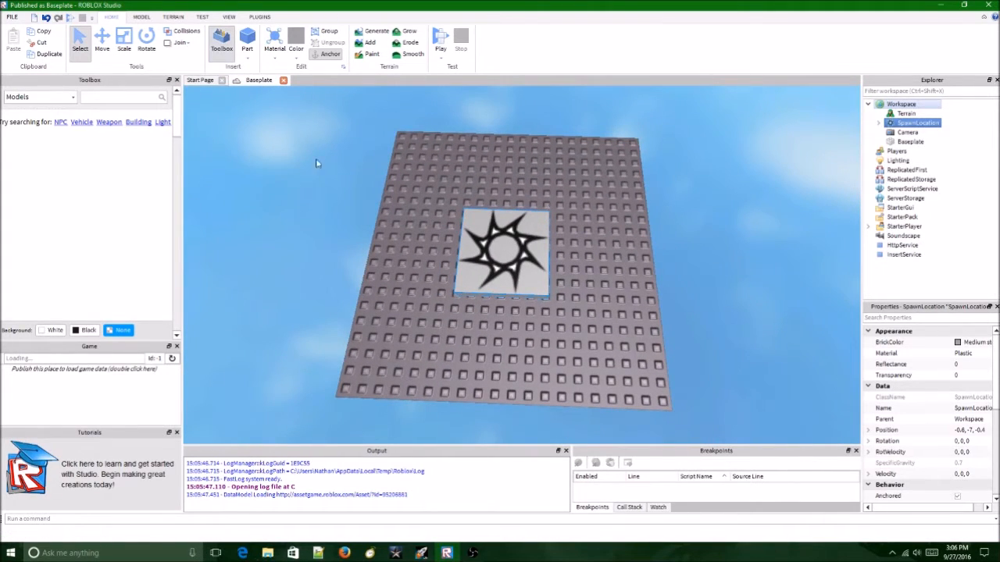
pyautogui.click(141, 17)
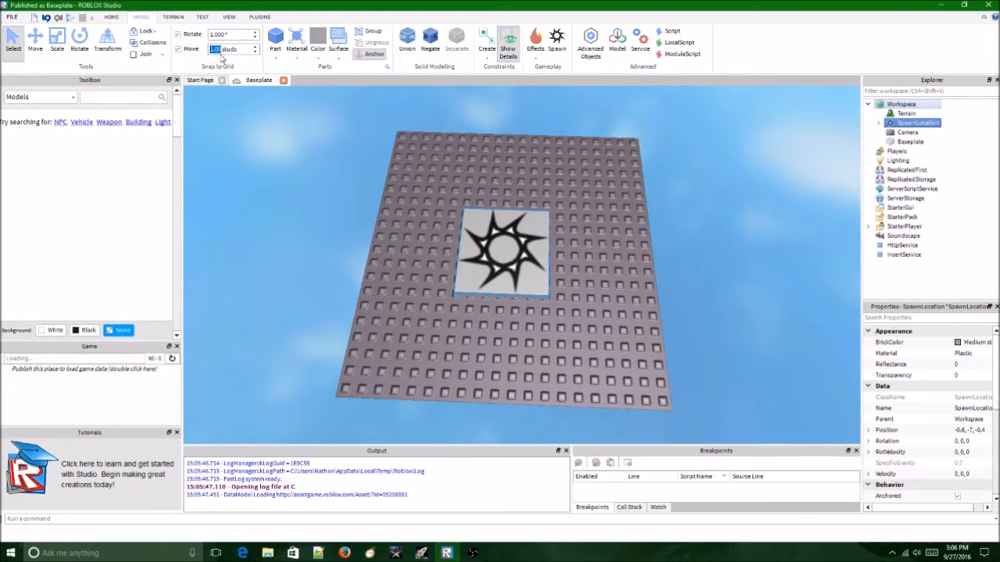
pyautogui.moveTo(507, 251)
pyautogui.mouseDown()
pyautogui.moveTo(504, 236)
pyautogui.moveTo(511, 255)
pyautogui.moveTo(511, 241)
pyautogui.mouseUp()
pyautogui.moveTo(510, 241); pyautogui.dragTo(515, 233, button='right')
pyautogui.moveTo(516, 233); pyautogui.dragTo(503, 232)
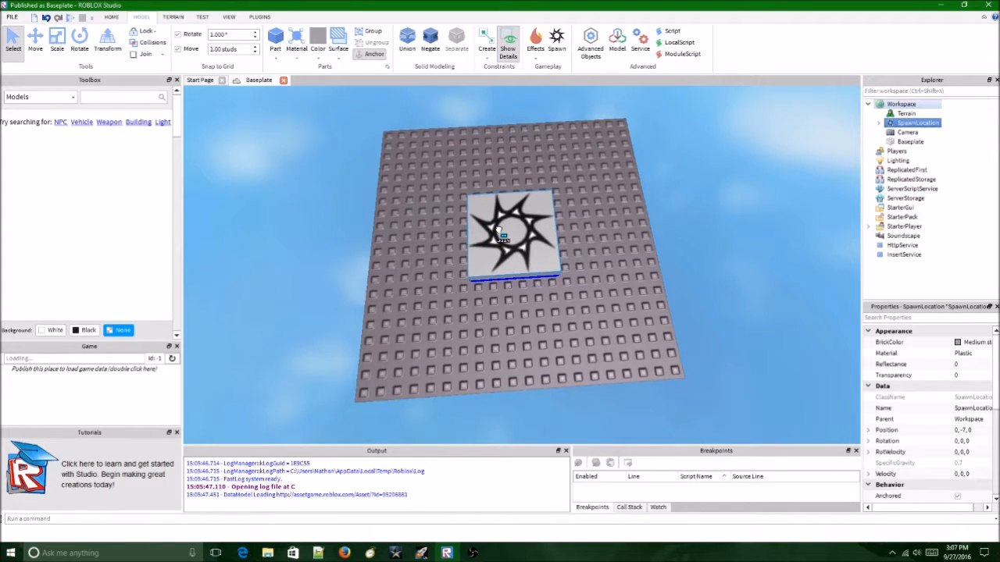
# Select the Baseplate and set its size to 20, 1, 20.
pyautogui.moveTo(515, 228); pyautogui.dragTo(655, 206, button='right')
pyautogui.scroll(-4, 625, 219)
pyautogui.click(649, 214)
pyautogui.click(910, 141)
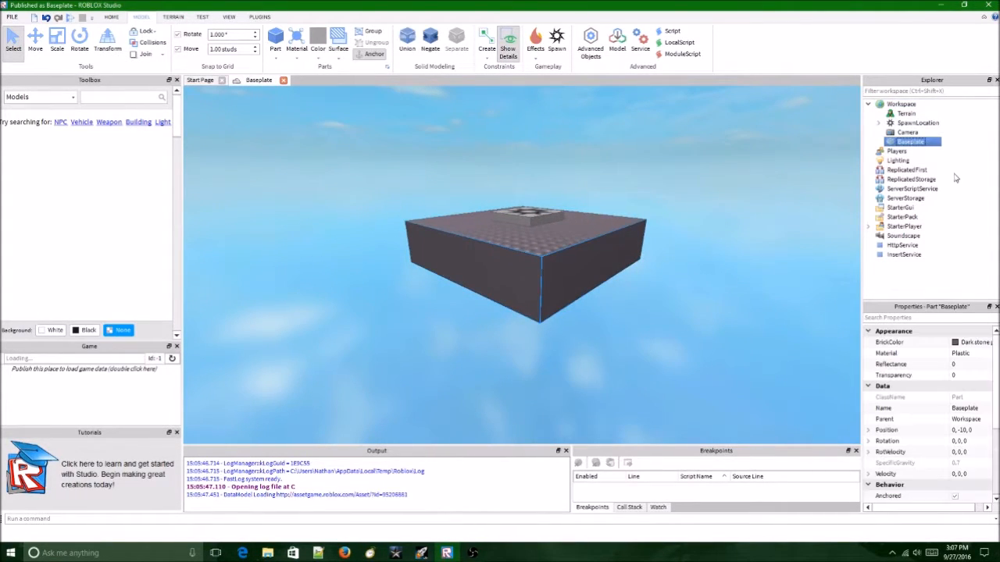
pyautogui.scroll(-4, 995, 439)
pyautogui.click(965, 475)
pyautogui.press('BackSpace')
pyautogui.write('1')
pyautogui.press('Return')
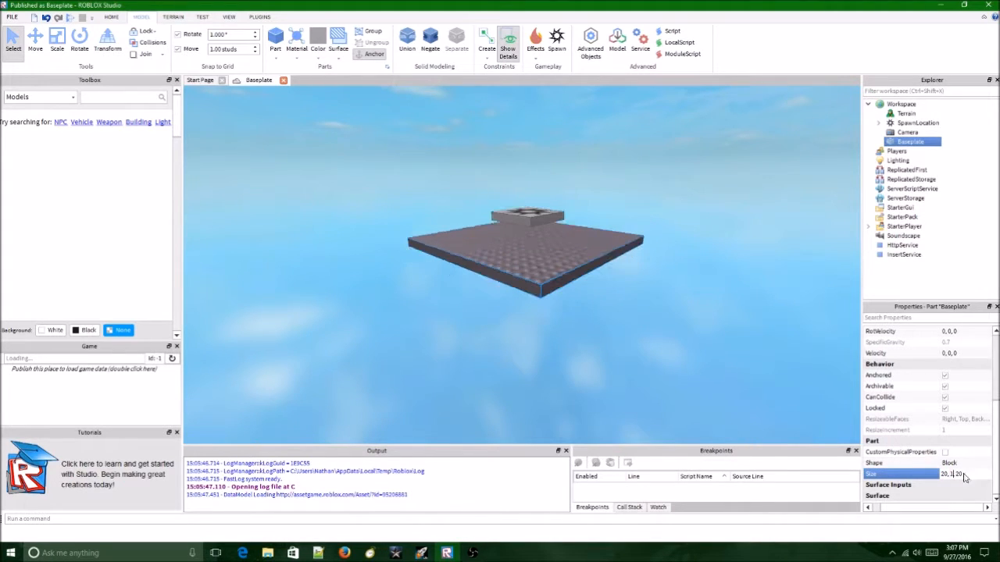
pyautogui.scroll(5, 959, 352)
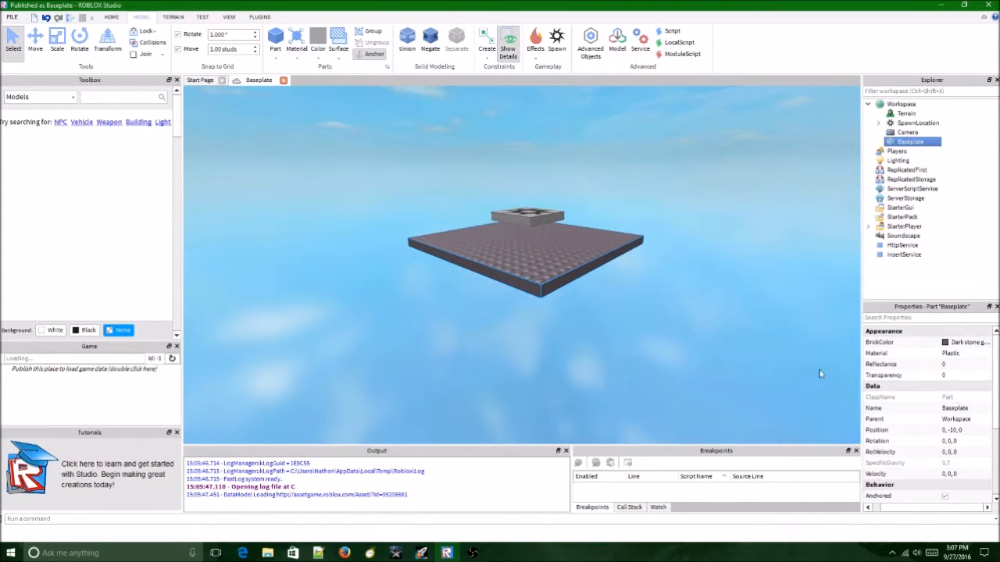
# Lower the floating spawn location onto the top surface of the thinned baseplate.
pyautogui.click(723, 250)
pyautogui.moveTo(724, 249); pyautogui.dragTo(723, 248, button='right')
pyautogui.scroll(5, 723, 250)
pyautogui.moveTo(564, 169); pyautogui.dragTo(549, 264)
pyautogui.scroll(-5, 549, 264)
pyautogui.moveTo(550, 264); pyautogui.dragTo(550, 264, button='right')
pyautogui.moveTo(526, 205); pyautogui.dragTo(516, 200)
pyautogui.moveTo(532, 197); pyautogui.dragTo(538, 286, button='right')
pyautogui.click(532, 197)
# Examine the studs on the baseplate's surface up close and the whole platform from farther away.
pyautogui.scroll(3, 532, 197)
pyautogui.scroll(3, 532, 198)
pyautogui.scroll(2, 532, 197)
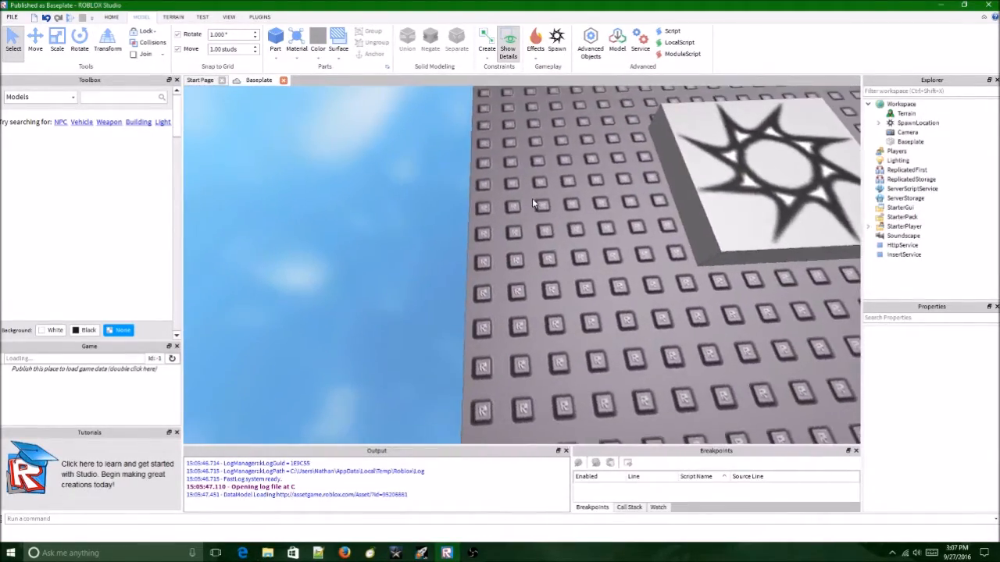
pyautogui.scroll(4, 532, 198)
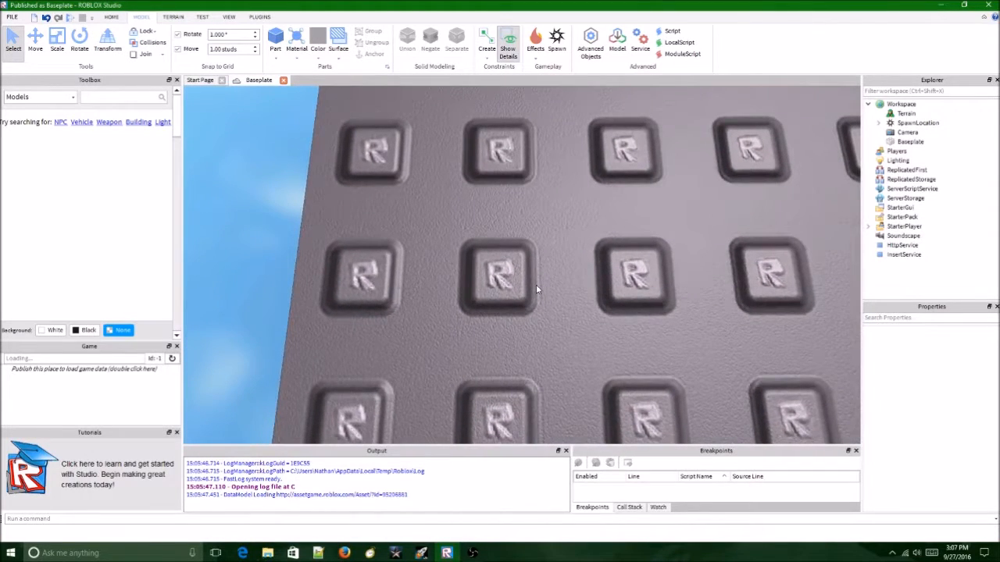
pyautogui.moveTo(500, 277); pyautogui.dragTo(531, 263, button='right')
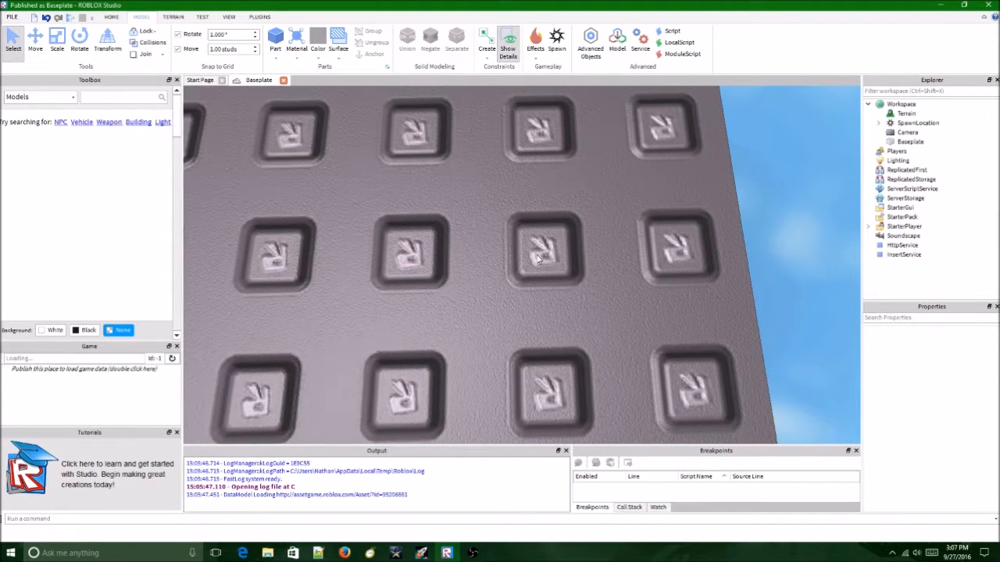
pyautogui.scroll(-10, 544, 234)
pyautogui.scroll(5, 544, 234)
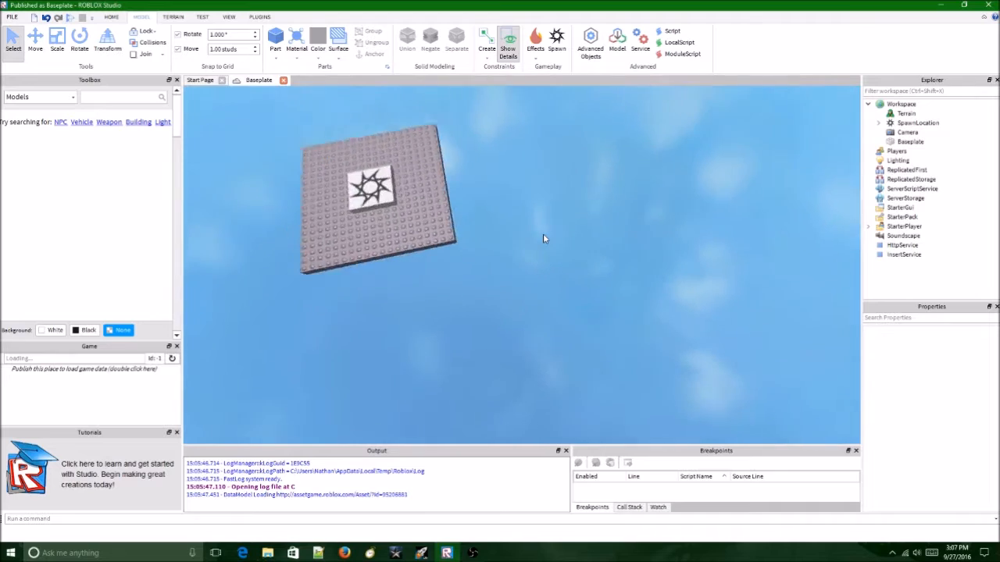
pyautogui.moveTo(545, 234); pyautogui.dragTo(552, 233, button='right')
pyautogui.scroll(6, 545, 234)
pyautogui.scroll(-6, 544, 234)
pyautogui.scroll(-3, 616, 233)
pyautogui.moveTo(616, 233); pyautogui.dragTo(560, 206, button='right')
pyautogui.scroll(5, 617, 232)
pyautogui.scroll(-5, 560, 205)
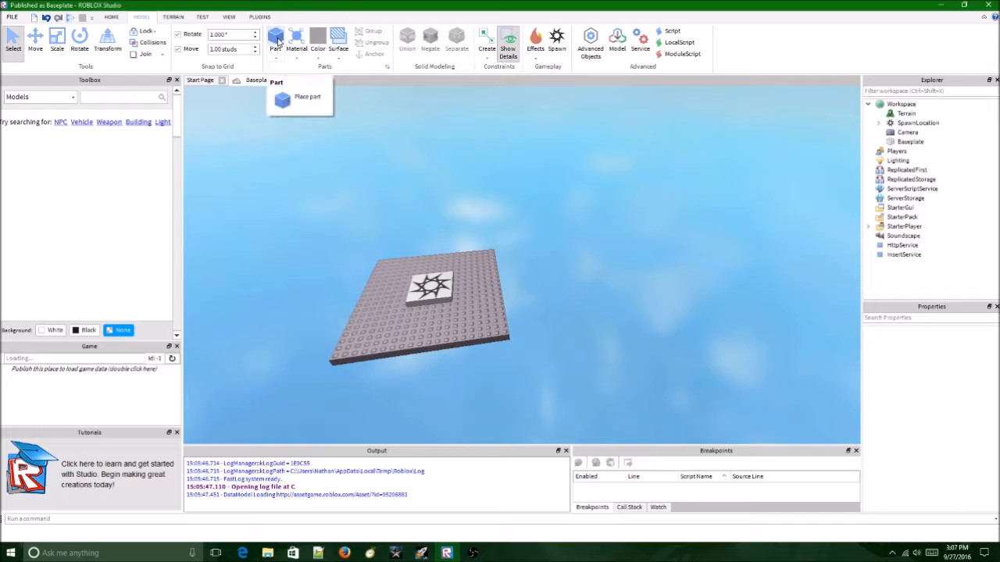
# Insert a new block part and place it at the middle of one edge of the baseplate.
pyautogui.click(276, 39)
pyautogui.moveTo(582, 210); pyautogui.dragTo(573, 209, button='right')
pyautogui.scroll(3, 573, 209)
pyautogui.moveTo(551, 205); pyautogui.dragTo(627, 273)
pyautogui.moveTo(627, 273); pyautogui.dragTo(626, 273, button='right')
pyautogui.moveTo(626, 274); pyautogui.dragTo(586, 240)
pyautogui.scroll(-3, 586, 248)
pyautogui.moveTo(586, 243); pyautogui.dragTo(574, 246, button='right')
pyautogui.click(587, 248)
pyautogui.scroll(3, 588, 248)
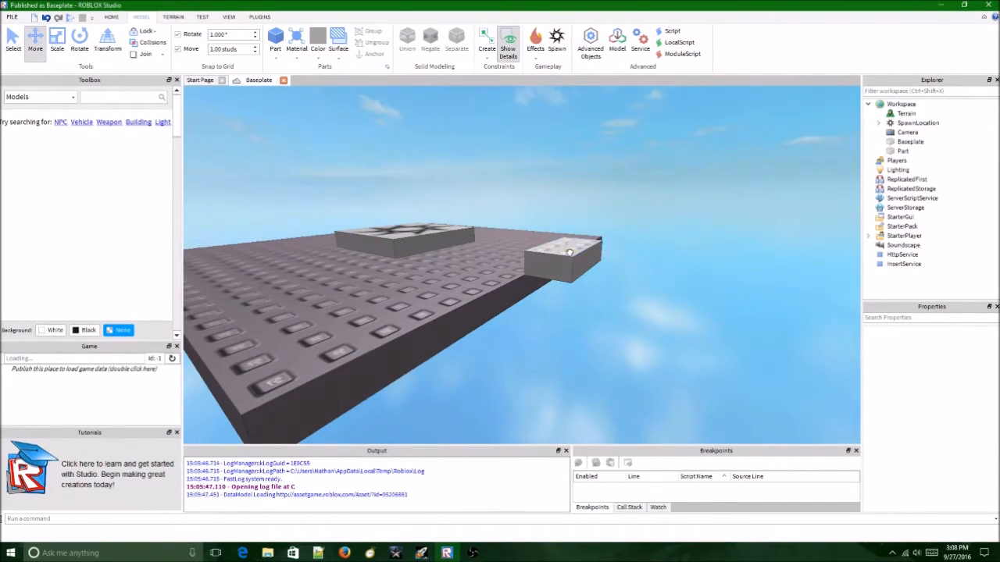
# Shift the new part inward onto the baseplate so its position is 0, -9, -9.
pyautogui.click(569, 250)
pyautogui.press('f')
pyautogui.moveTo(582, 244); pyautogui.dragTo(536, 240)
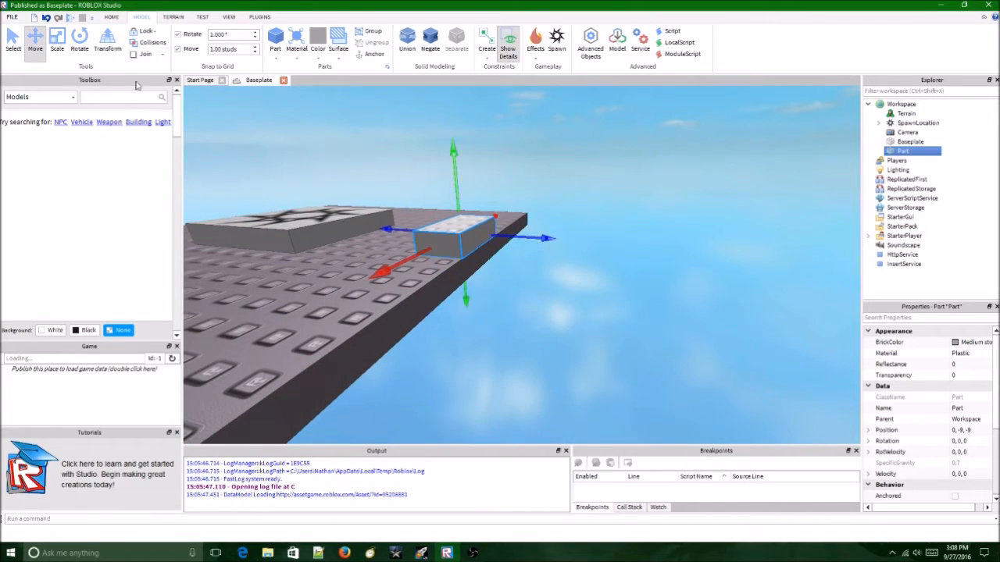
# Scale the part outward by 3 studs so it extends past the baseplate's edge.
pyautogui.click(57, 40)
pyautogui.moveTo(493, 117); pyautogui.dragTo(536, 187, button='right')
pyautogui.scroll(-2, 536, 187)
pyautogui.press('d')
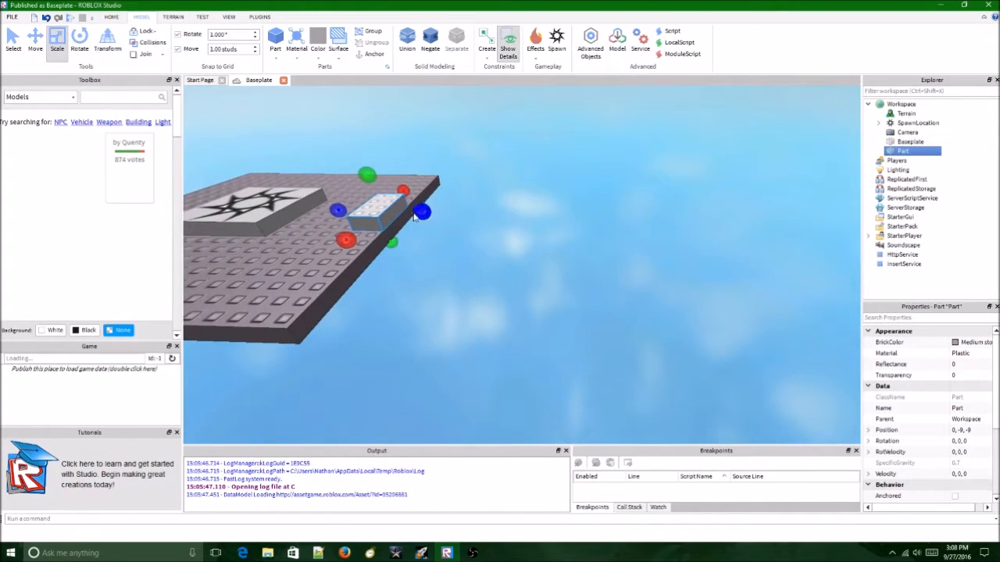
pyautogui.moveTo(420, 212); pyautogui.dragTo(462, 219)
pyautogui.moveTo(462, 218); pyautogui.dragTo(461, 217, button='right')
pyautogui.scroll(3, 461, 222)
pyautogui.scroll(-3, 461, 218)
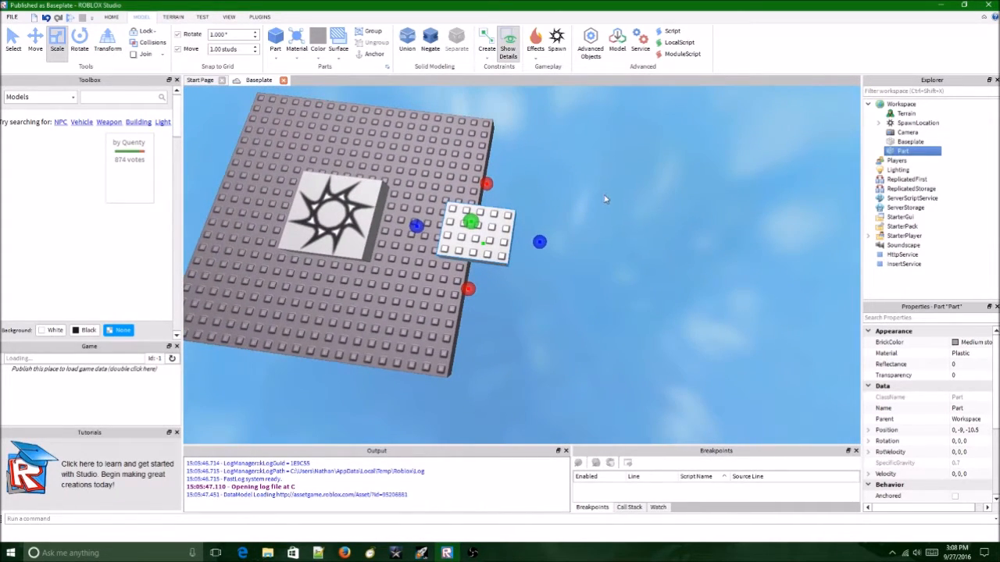
# Duplicate the extended part and pull the copy away from the platform into open space.
pyautogui.hotkey('ctrl', 'd')
pyautogui.moveTo(457, 146); pyautogui.dragTo(638, 212)
pyautogui.moveTo(638, 213); pyautogui.dragTo(639, 212, button='right')
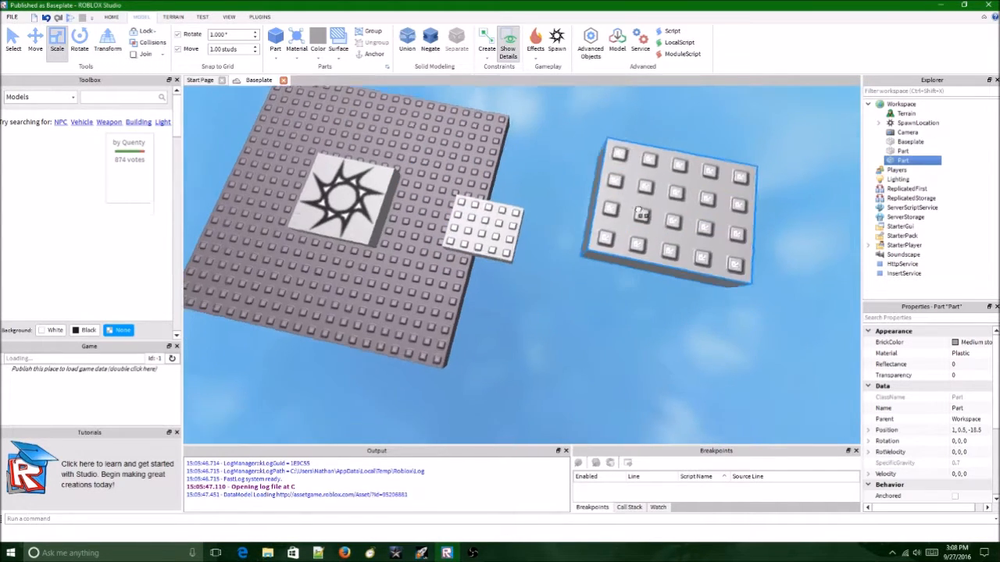
pyautogui.moveTo(638, 213); pyautogui.dragTo(642, 215)
pyautogui.moveTo(638, 213); pyautogui.dragTo(642, 215, button='right')
pyautogui.moveTo(642, 215); pyautogui.dragTo(638, 211)
pyautogui.moveTo(642, 215); pyautogui.dragTo(639, 211, button='right')
pyautogui.moveTo(638, 211); pyautogui.dragTo(600, 138)
pyautogui.moveTo(601, 138); pyautogui.dragTo(601, 138, button='right')
pyautogui.moveTo(601, 139); pyautogui.dragTo(600, 140)
pyautogui.moveTo(601, 138); pyautogui.dragTo(600, 141, button='right')
pyautogui.moveTo(600, 141); pyautogui.dragTo(445, 123)
pyautogui.moveTo(445, 124); pyautogui.dragTo(473, 125, button='right')
pyautogui.press('s')
pyautogui.press('a')
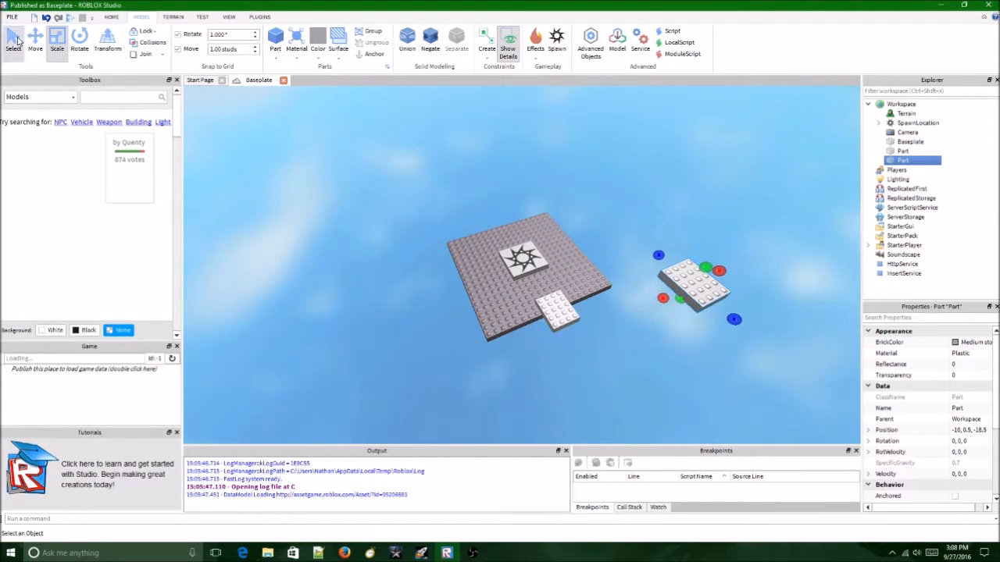
# Place the copied part beside the first one at the baseplate's edge, at -5, -9, -11.5.
pyautogui.click(14, 40)
pyautogui.moveTo(691, 285); pyautogui.dragTo(602, 280)
pyautogui.click(570, 356)
pyautogui.moveTo(570, 356); pyautogui.dragTo(575, 299, button='right')
pyautogui.press('w')
pyautogui.moveTo(439, 194); pyautogui.dragTo(503, 204)
pyautogui.press('.')
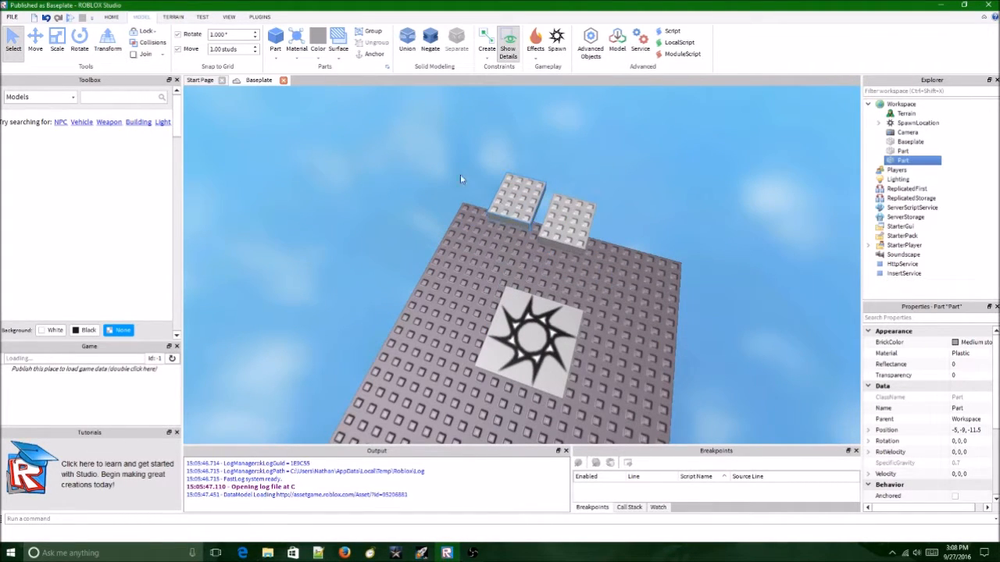
# Move the copied part outward and sideways so it lines up end to end with the first part.
pyautogui.click(35, 42)
pyautogui.moveTo(396, 116); pyautogui.dragTo(608, 178, button='right')
pyautogui.press('w')
pyautogui.scroll(-4, 608, 178)
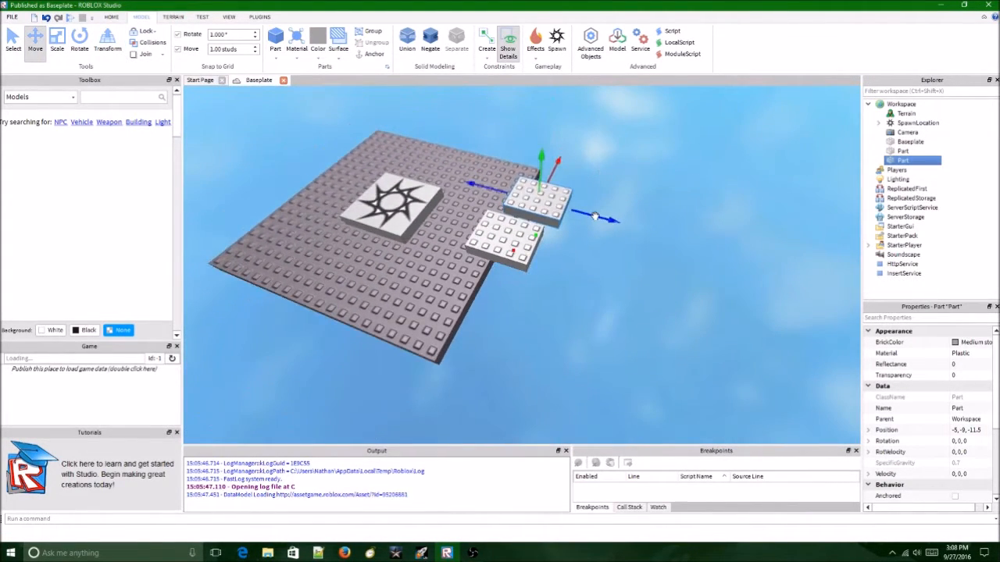
pyautogui.moveTo(595, 216); pyautogui.dragTo(656, 234)
pyautogui.moveTo(653, 234); pyautogui.dragTo(525, 251, button='right')
pyautogui.moveTo(525, 252); pyautogui.dragTo(452, 290)
# Move the second part farther outward to leave a gap between it and the first part.
pyautogui.click(649, 187)
pyautogui.moveTo(622, 199); pyautogui.dragTo(611, 201, button='right')
pyautogui.scroll(3, 611, 198)
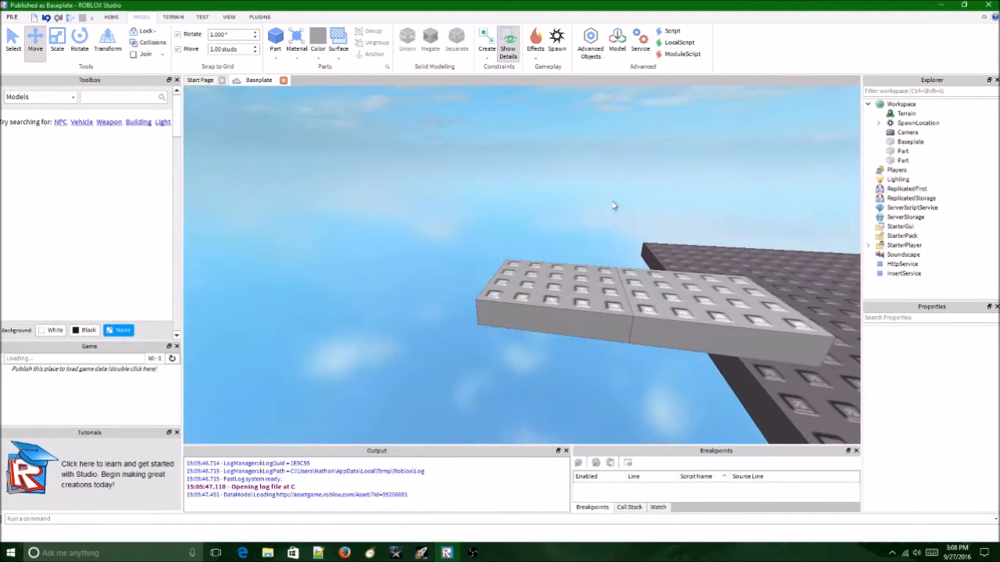
pyautogui.click(569, 287)
pyautogui.moveTo(709, 304); pyautogui.dragTo(598, 290)
# Duplicate the second part and place the copy in line beyond it with a gap, at 0, -9.5, -22.5.
pyautogui.hotkey('ctrl', 'd')
pyautogui.moveTo(598, 290); pyautogui.dragTo(632, 219, button='right')
pyautogui.moveTo(632, 219); pyautogui.dragTo(661, 186)
pyautogui.moveTo(599, 100); pyautogui.dragTo(575, 256)
pyautogui.moveTo(656, 312)
pyautogui.mouseDown()
pyautogui.moveTo(671, 316)
pyautogui.moveTo(663, 316)
pyautogui.mouseUp()
pyautogui.moveTo(662, 316); pyautogui.dragTo(663, 316, button='right')
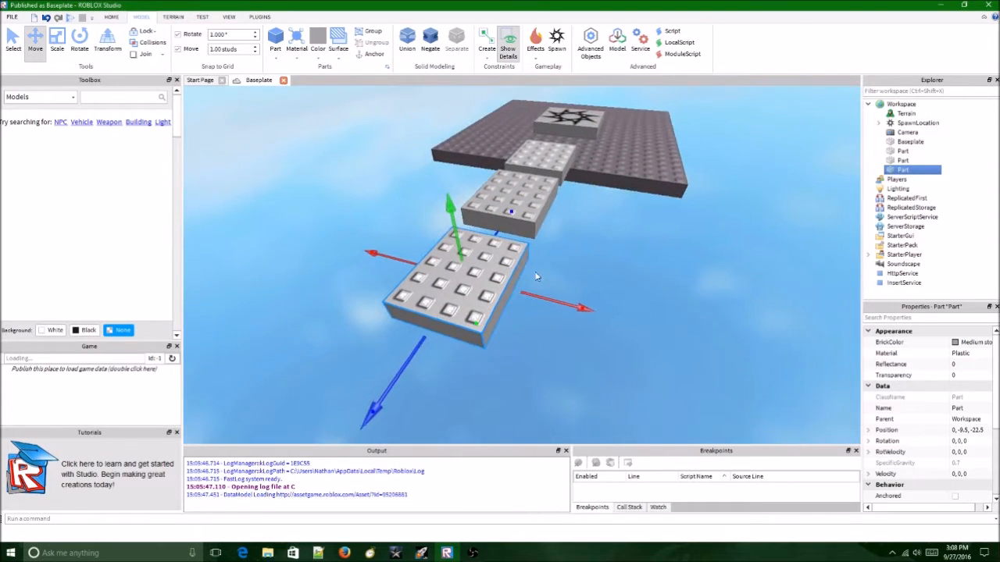
pyautogui.moveTo(520, 234); pyautogui.dragTo(520, 234, button='right')
pyautogui.moveTo(543, 174); pyautogui.dragTo(543, 173)
pyautogui.moveTo(543, 173); pyautogui.dragTo(676, 211, button='right')
pyautogui.click(675, 211)
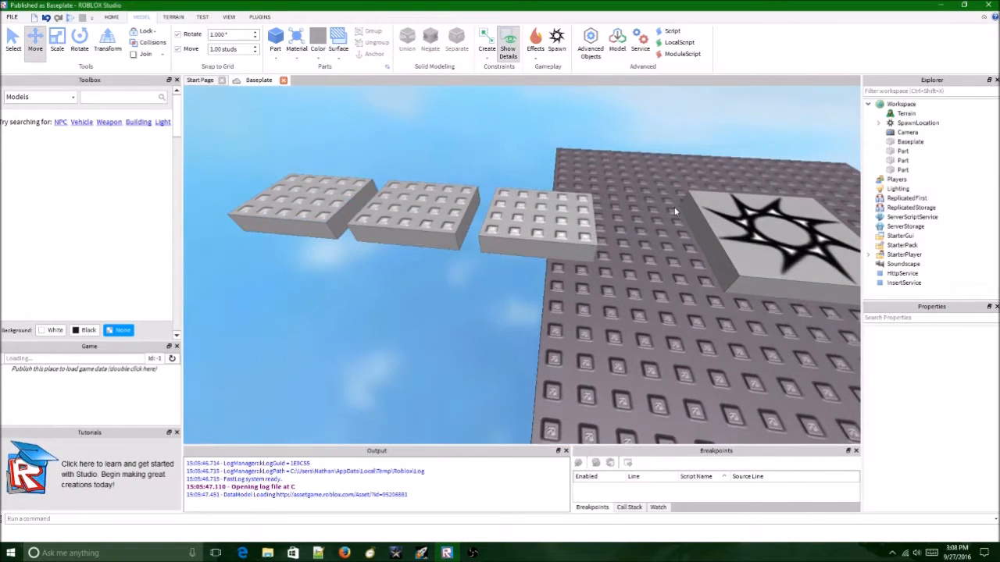
# Select all three parts, shift them outward until the first meets the baseplate's edge, and lower them level with it.
pyautogui.moveTo(226, 157); pyautogui.dragTo(594, 286)
pyautogui.moveTo(628, 225); pyautogui.dragTo(590, 230)
pyautogui.moveTo(364, 157); pyautogui.dragTo(364, 186)
pyautogui.moveTo(384, 184); pyautogui.dragTo(386, 186, button='right')
pyautogui.scroll(-5, 367, 174)
pyautogui.hotkey('ctrl', '3')
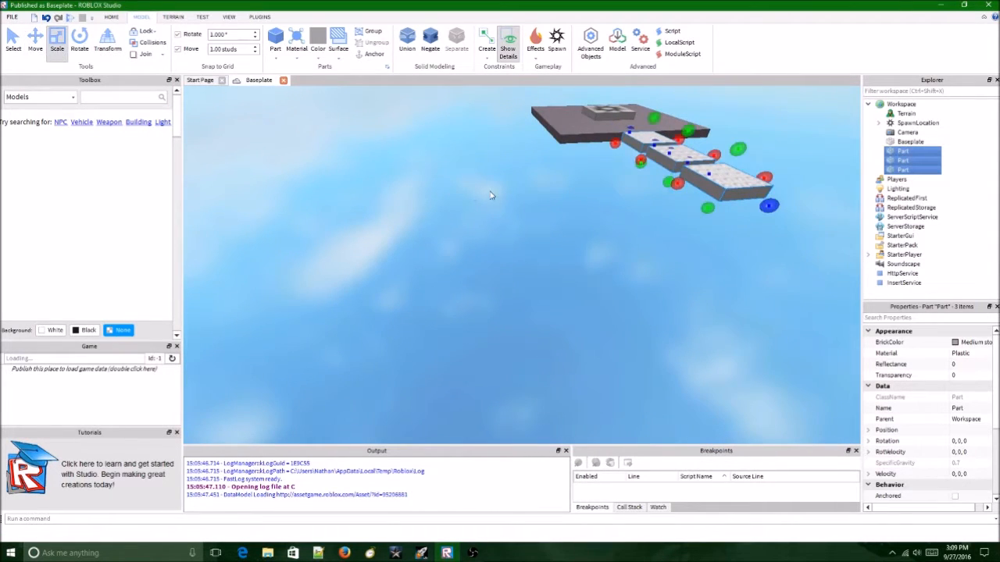
pyautogui.press('f')
pyautogui.press('q')
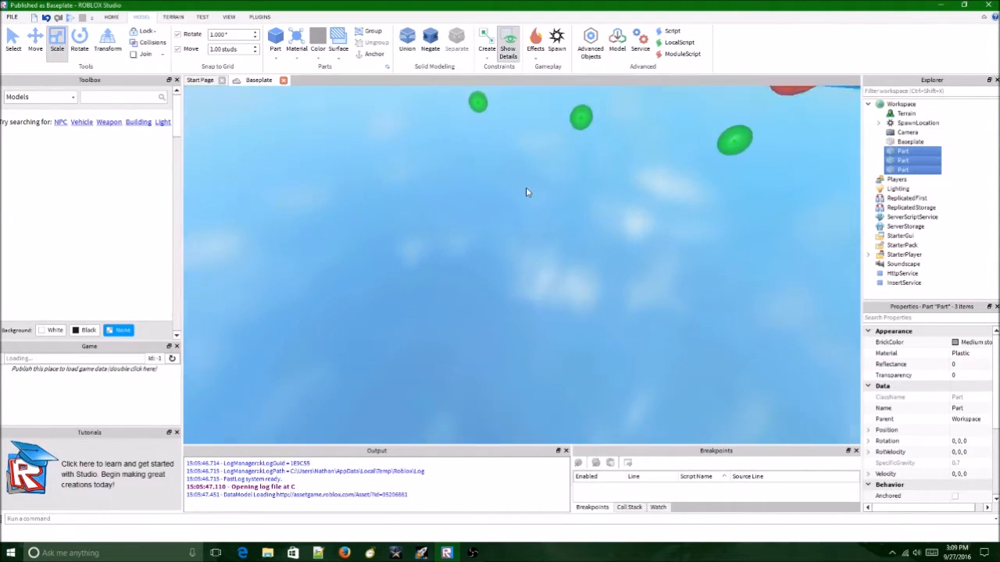
pyautogui.click(526, 187)
pyautogui.press('e')
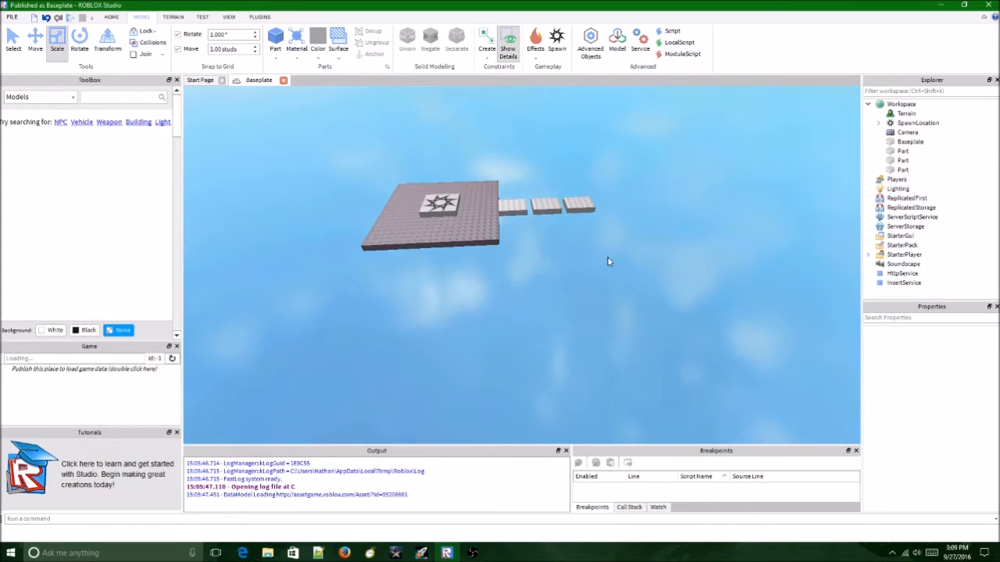
# Select the three path parts and set their BrickColor to Dark stone grey.
pyautogui.moveTo(609, 261); pyautogui.dragTo(513, 200)
pyautogui.scroll(-3, 906, 356)
pyautogui.scroll(3, 906, 356)
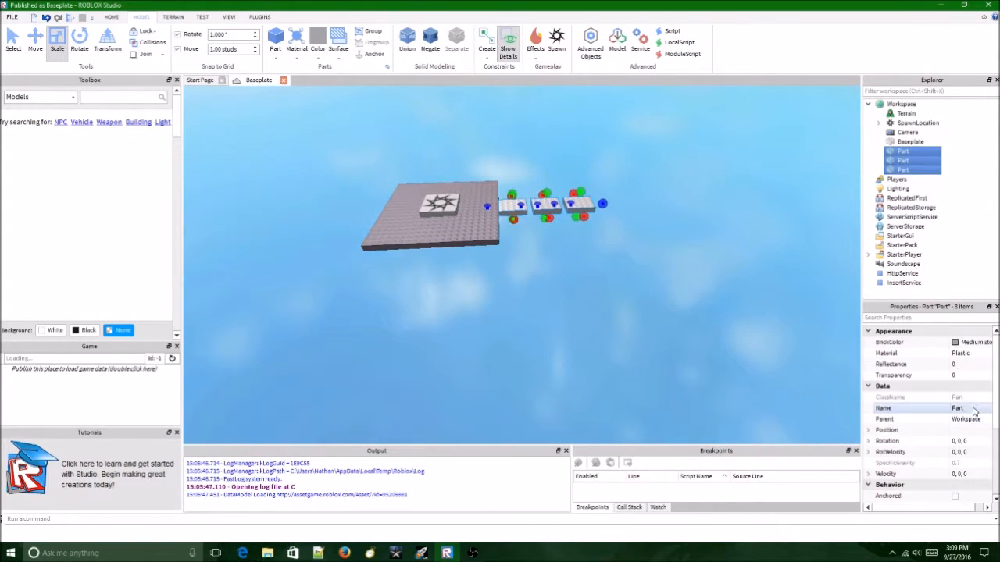
pyautogui.click(969, 342)
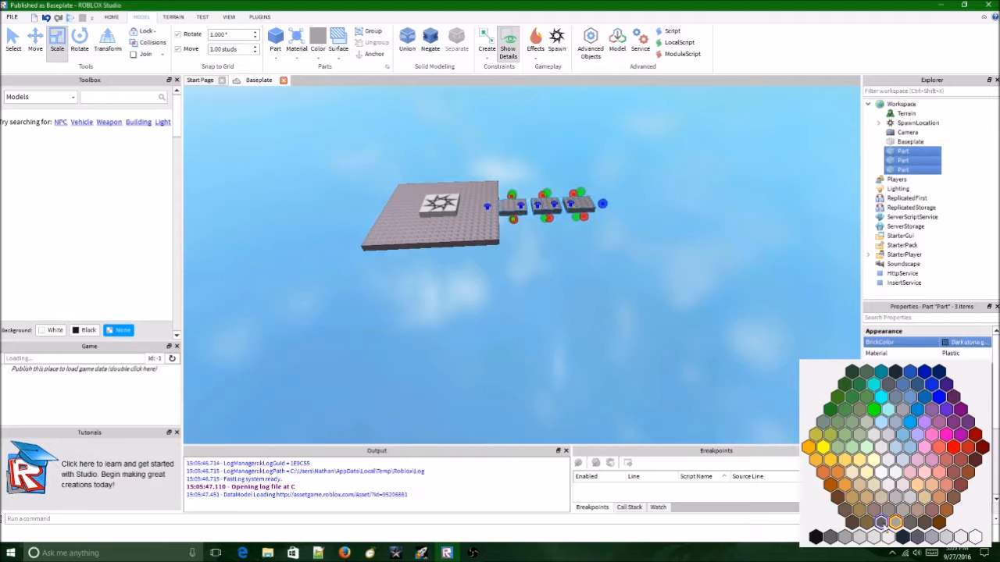
pyautogui.click(881, 523)
pyautogui.click(727, 236)
pyautogui.press('w')
pyautogui.moveTo(728, 235); pyautogui.dragTo(727, 238, button='right')
pyautogui.scroll(-6, 601, 221)
pyautogui.moveTo(426, 255); pyautogui.dragTo(426, 255, button='right')
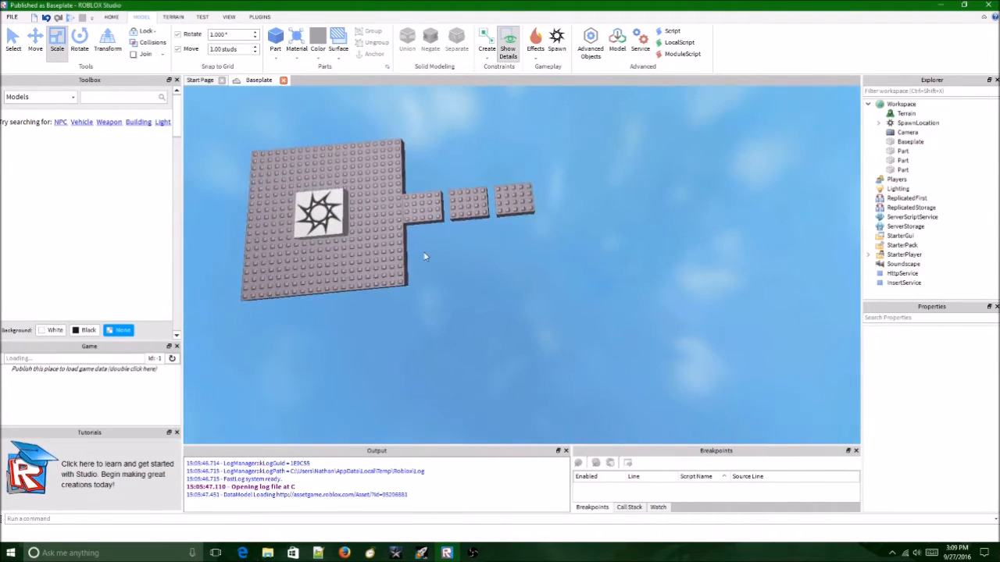
# Duplicate the outermost path part and place the copy just beyond it at 0, -9, -29.5.
pyautogui.click(421, 191)
pyautogui.click(543, 206)
pyautogui.click(528, 201)
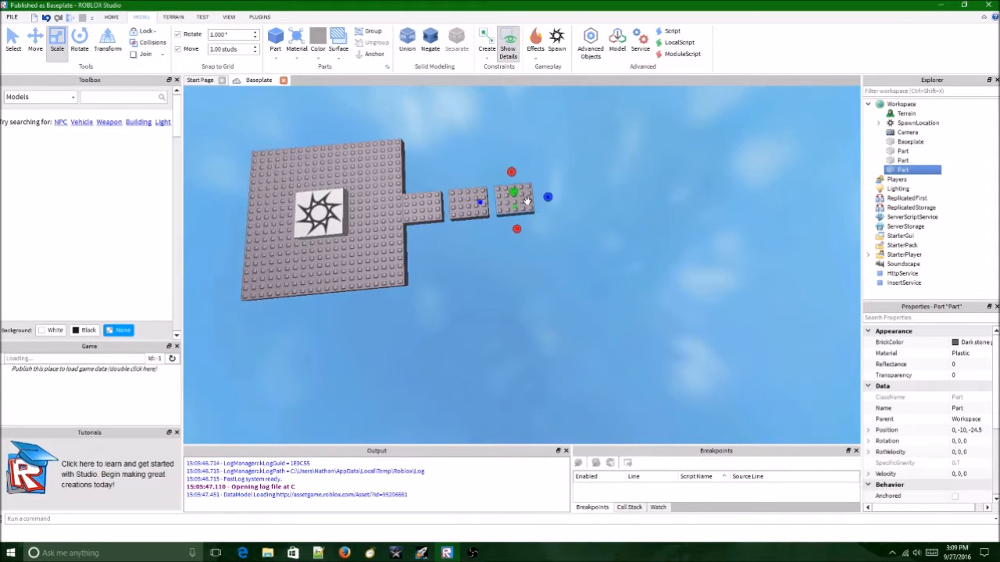
pyautogui.hotkey('ctrl', 'd')
pyautogui.moveTo(537, 159); pyautogui.dragTo(589, 199)
pyautogui.scroll(4, 589, 199)
pyautogui.scroll(2, 459, 137)
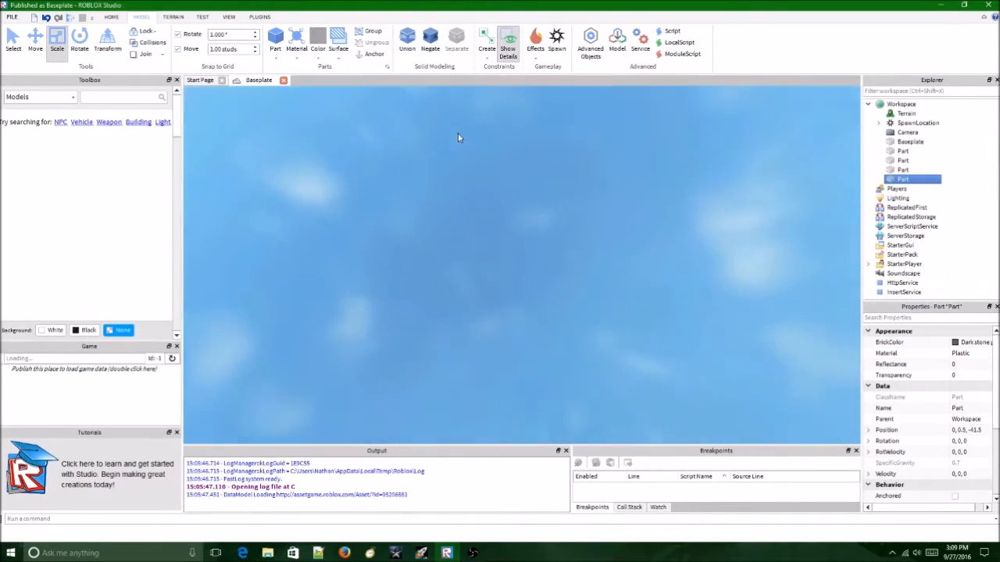
pyautogui.scroll(-3, 458, 133)
pyautogui.moveTo(457, 134); pyautogui.dragTo(403, 123)
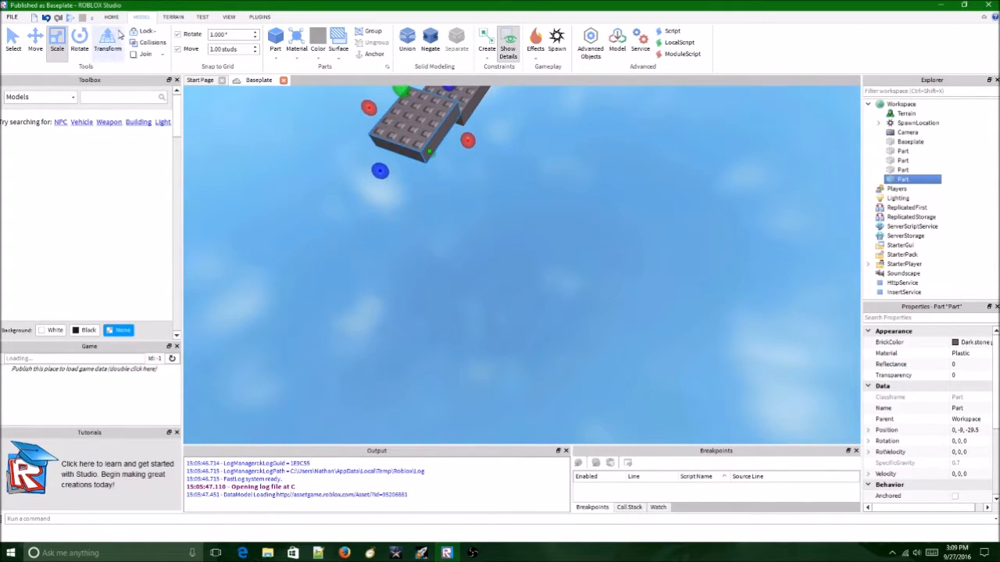
# Lower the outermost path part level with the other path parts and shift it in line with a one-strip gap.
pyautogui.click(37, 39)
pyautogui.scroll(-5, 461, 152)
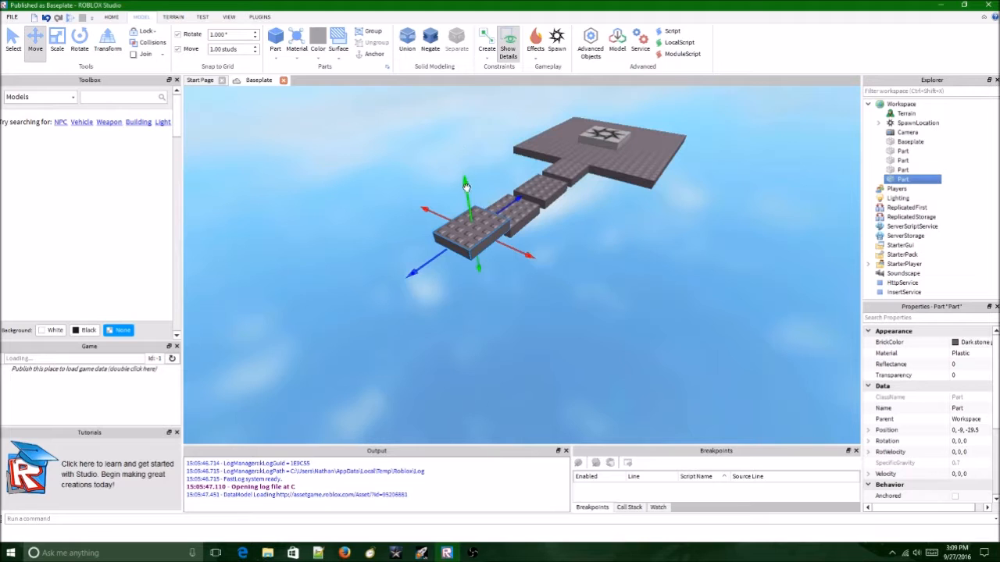
pyautogui.moveTo(465, 186); pyautogui.dragTo(506, 216)
pyautogui.moveTo(551, 203); pyautogui.dragTo(552, 205, button='right')
# Duplicate the outermost path part as a strip one stud long and set its BrickColor to Really red.
pyautogui.hotkey('ctrl', 'v')
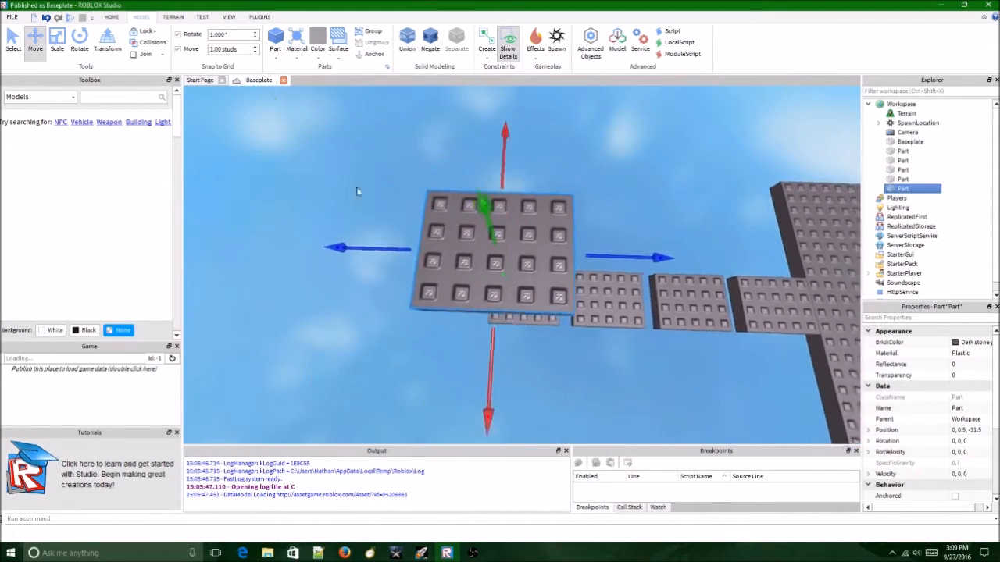
pyautogui.click(57, 43)
pyautogui.moveTo(394, 260); pyautogui.dragTo(508, 263)
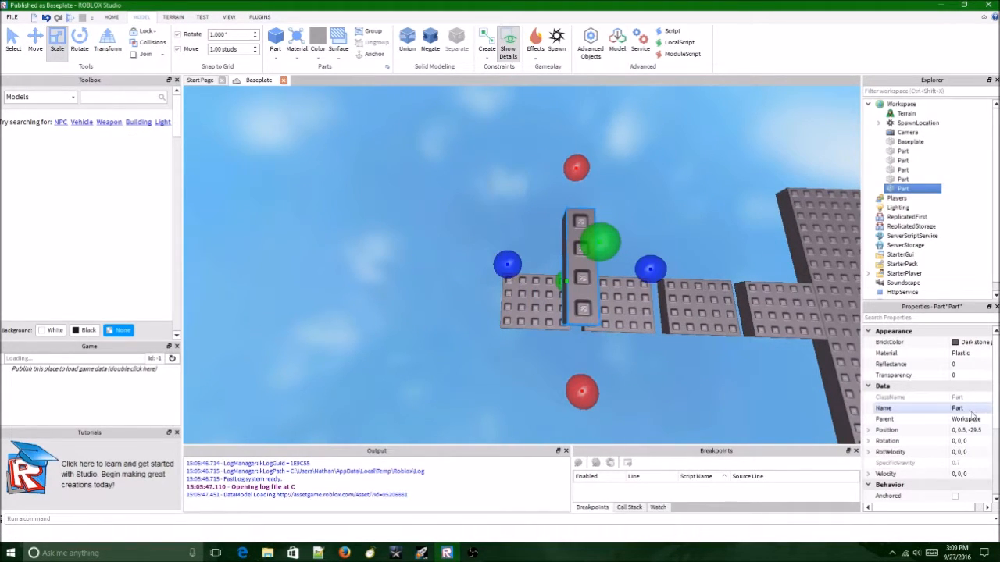
pyautogui.click(963, 342)
pyautogui.click(954, 450)
# Move the red strip down into the gap between the first and second path parts, at 0, -10, -15.5.
pyautogui.moveTo(707, 319); pyautogui.dragTo(707, 323, button='right')
pyautogui.scroll(-3, 662, 230)
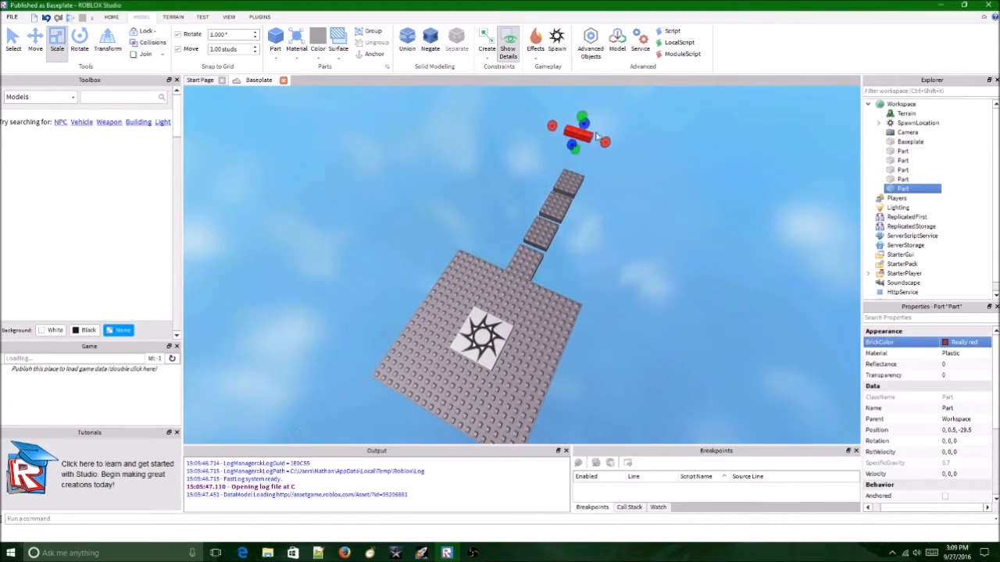
pyautogui.moveTo(585, 136); pyautogui.dragTo(585, 299)
pyautogui.scroll(4, 554, 237)
pyautogui.scroll(2, 554, 237)
pyautogui.scroll(4, 538, 232)
pyautogui.scroll(-4, 538, 229)
pyautogui.moveTo(585, 298); pyautogui.dragTo(520, 272, button='right')
# Duplicate the red strip and place the copy in the gap between the second and third path parts, at 0, -10, -21.5.
pyautogui.hotkey('ctrl', 'v')
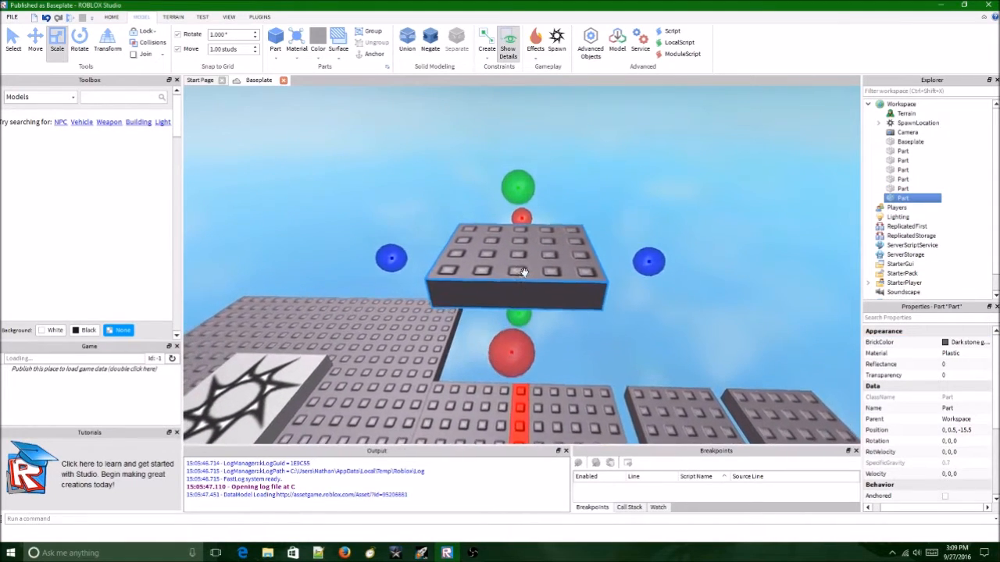
pyautogui.hotkey('ctrl', 'z')
pyautogui.click(523, 414)
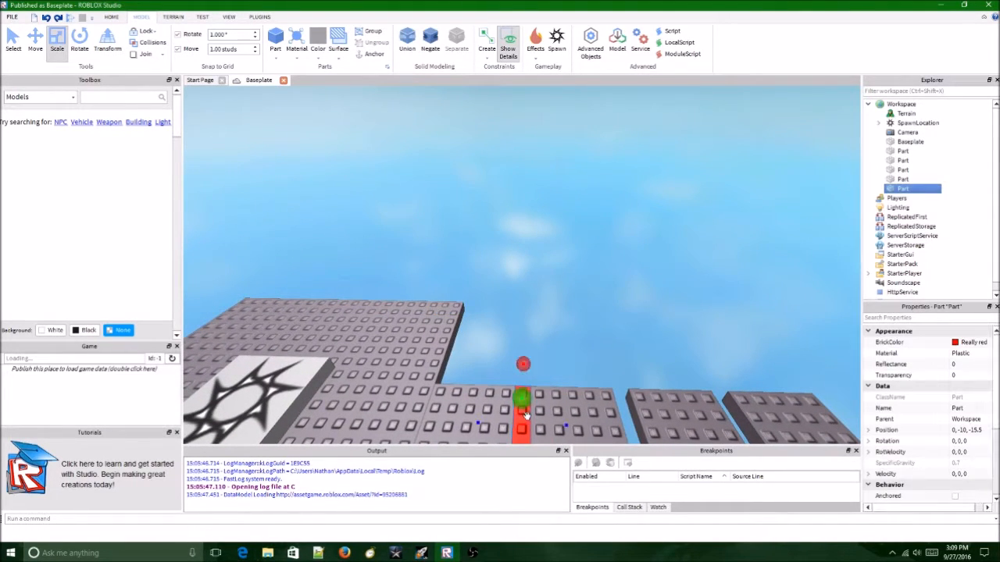
pyautogui.hotkey('ctrl', 'v')
pyautogui.moveTo(558, 263); pyautogui.dragTo(614, 318, button='right')
pyautogui.moveTo(614, 318); pyautogui.dragTo(594, 288)
pyautogui.moveTo(593, 288); pyautogui.dragTo(594, 289, button='right')
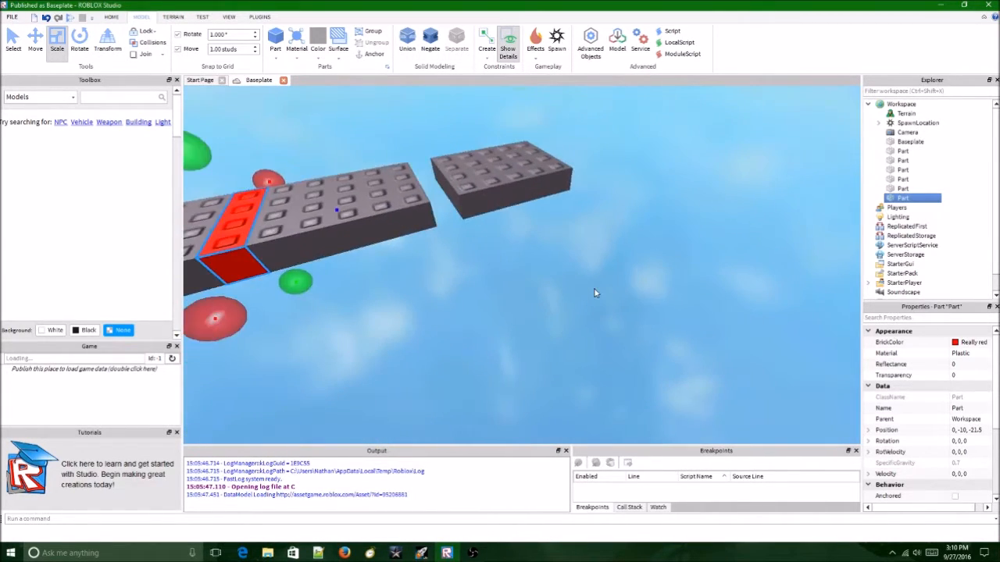
# Add another copy of the red strip in the gap between the third and fourth path parts.
pyautogui.scroll(-1, 594, 289)
pyautogui.hotkey('ctrl', 'v')
pyautogui.moveTo(508, 232); pyautogui.dragTo(596, 367)
pyautogui.click(641, 265)
pyautogui.moveTo(641, 266); pyautogui.dragTo(641, 263, button='right')
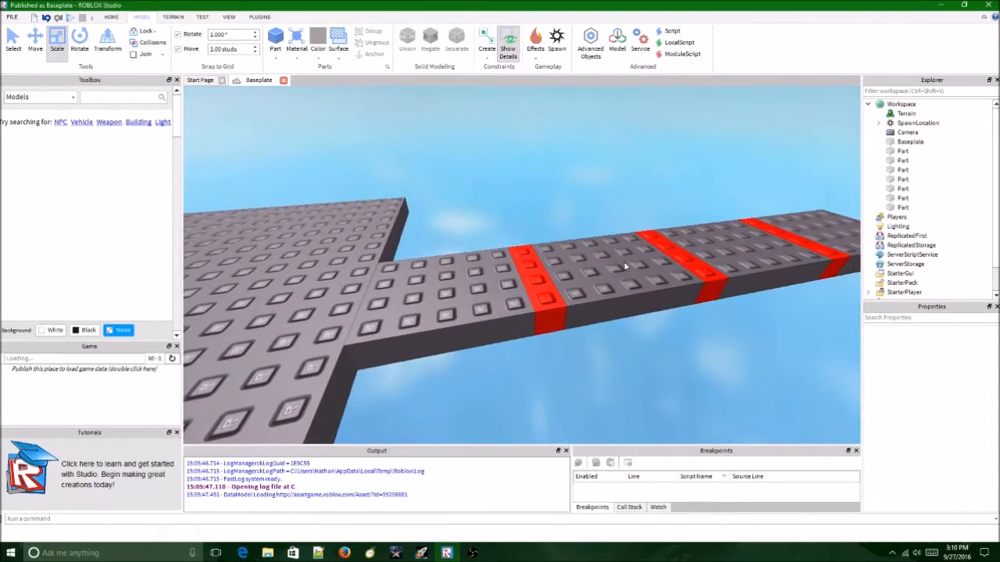
# Insert a Script object into the red strip nearest the baseplate.
pyautogui.click(549, 297)
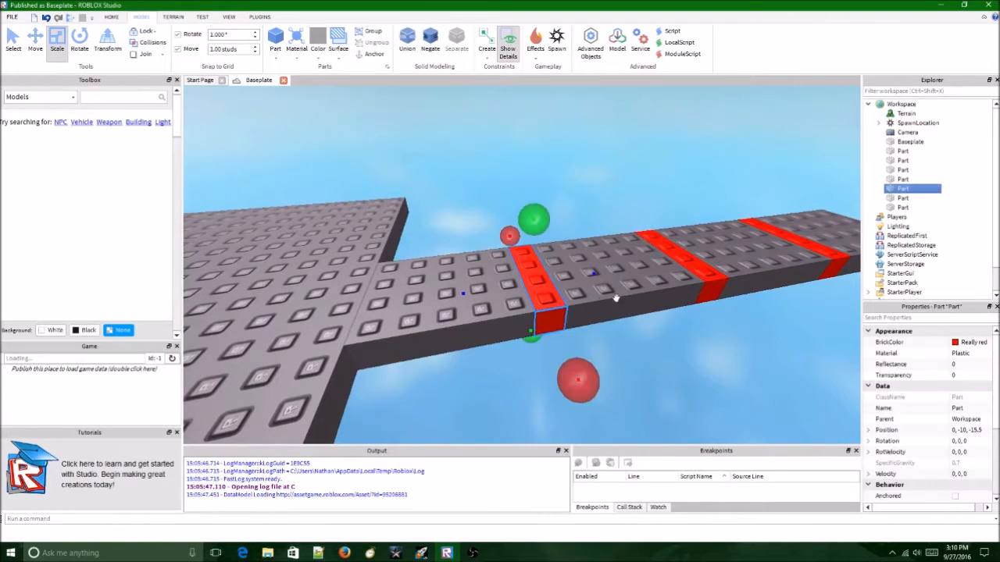
pyautogui.rightClick(901, 189)
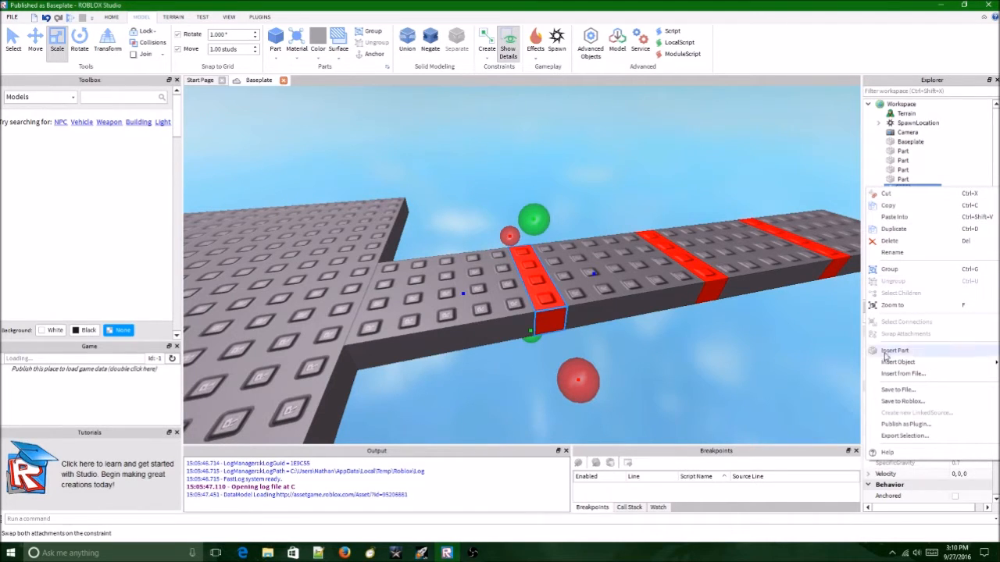
pyautogui.moveTo(903, 362)
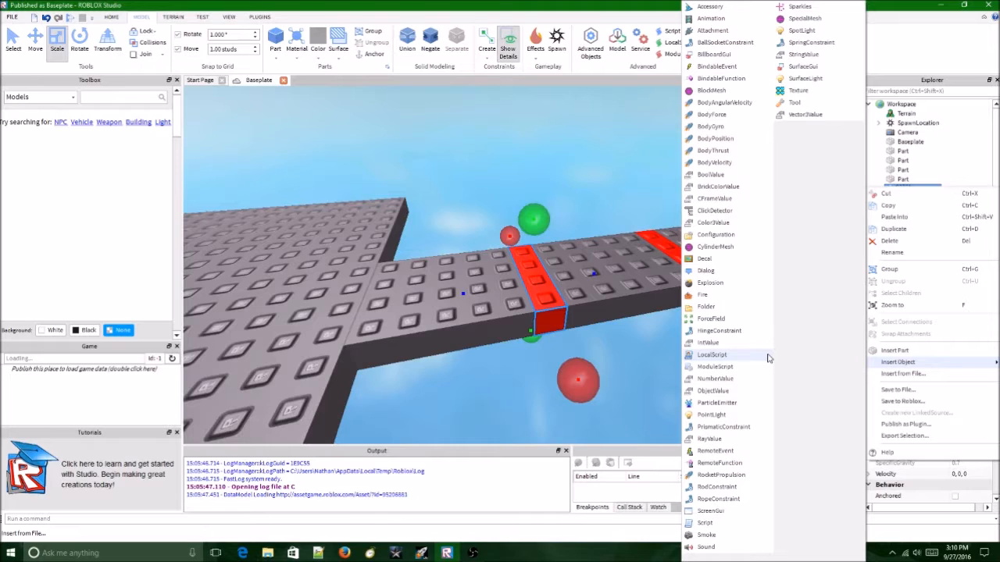
pyautogui.click(717, 522)
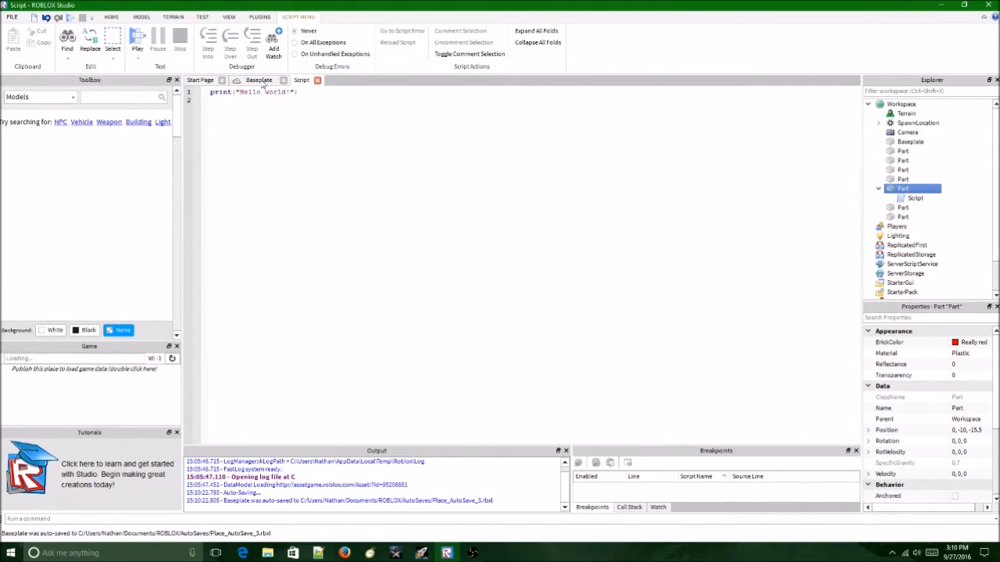
# Replace the default code with a script.Parent.Touched:connect(function() block closed by end).
pyautogui.moveTo(311, 92); pyautogui.dragTo(396, 95)
pyautogui.write('game')
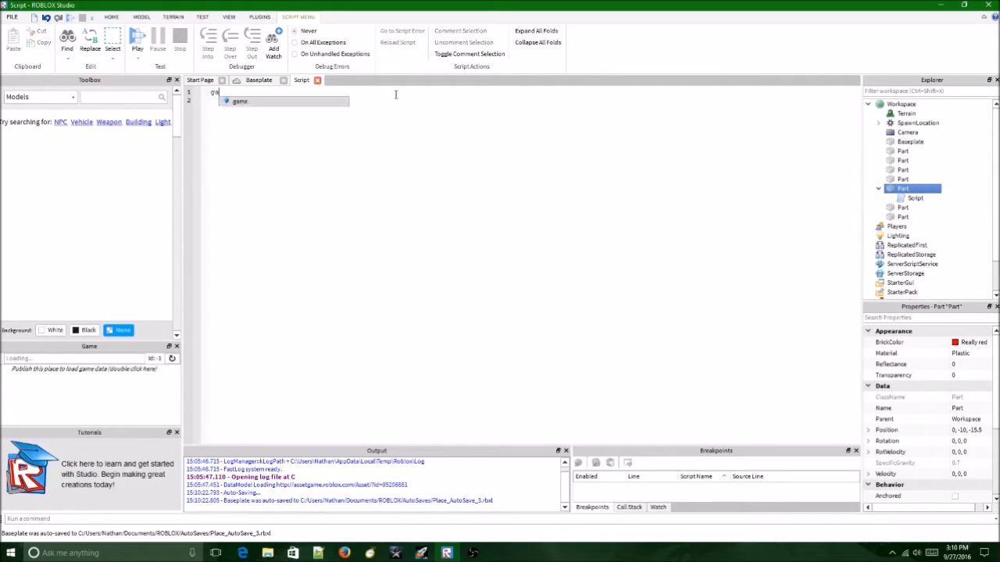
pyautogui.press('BackSpace')
pyautogui.press('BackSpace')
pyautogui.press('BackSpace')
pyautogui.press('BackSpace')
pyautogui.write('scr')
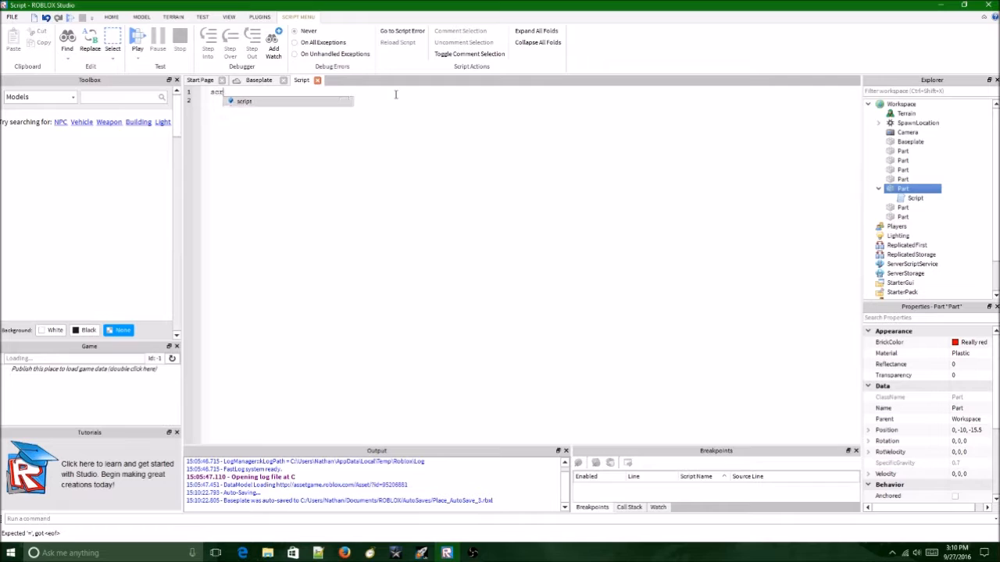
pyautogui.write('ipt.Parent')
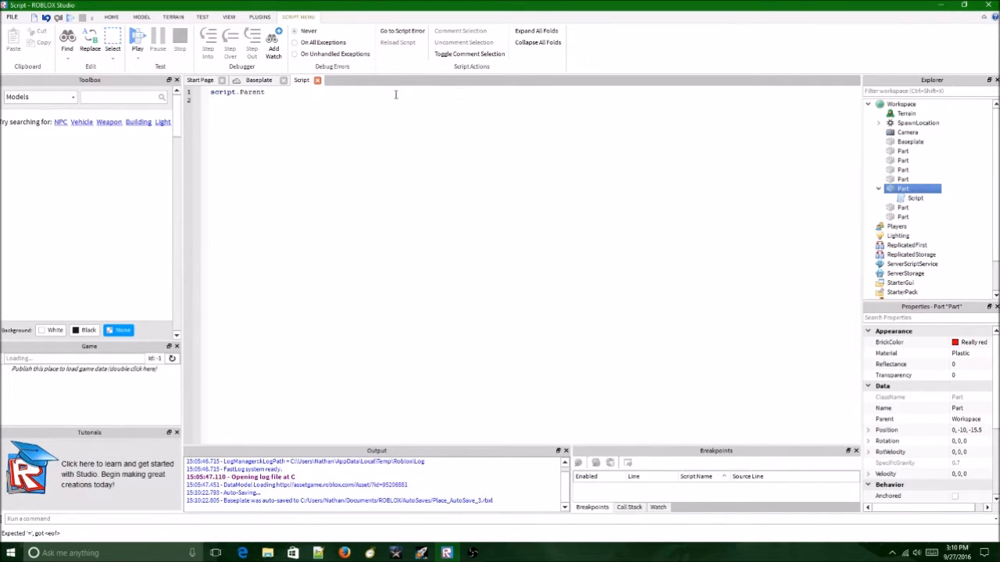
pyautogui.write('.Touc')
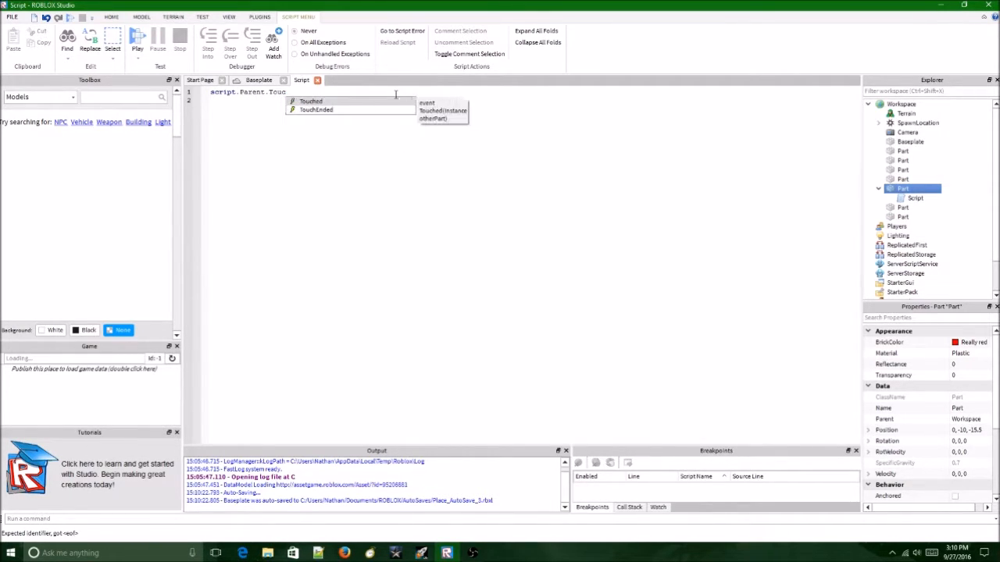
pyautogui.write('hed:connect(')
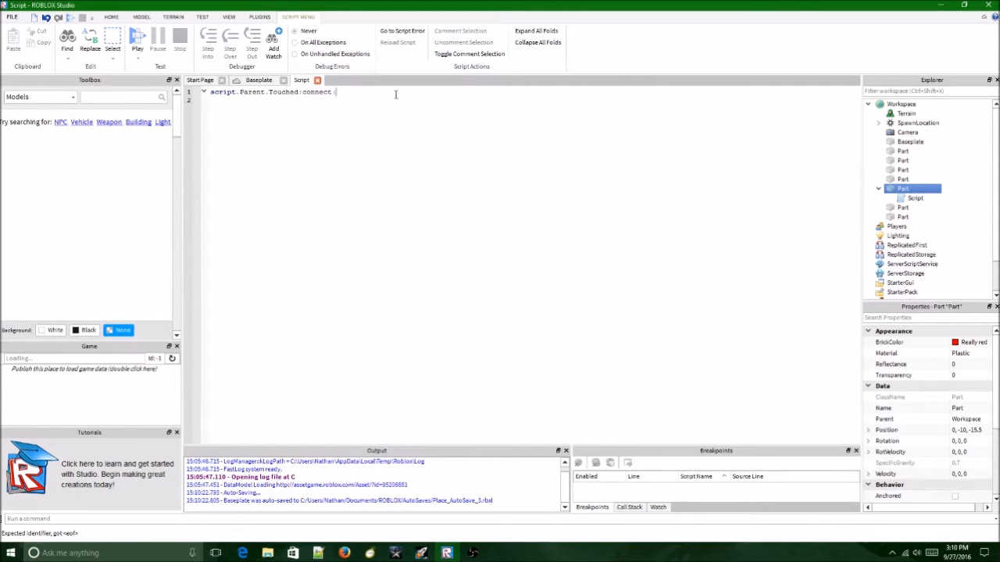
pyautogui.write('function()')
pyautogui.press('Return')
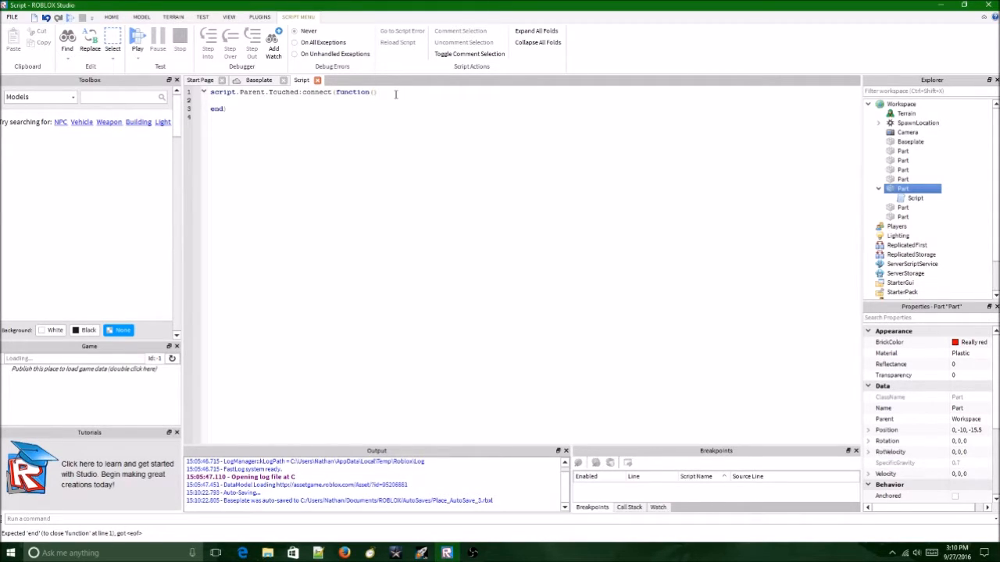
pyautogui.moveTo(378, 92); pyautogui.dragTo(371, 92)
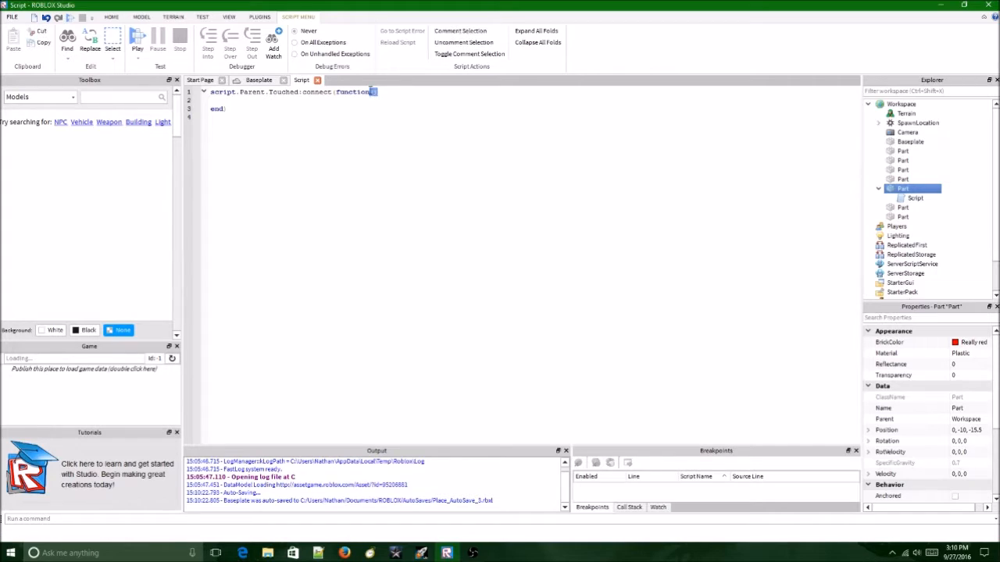
pyautogui.click(336, 97)
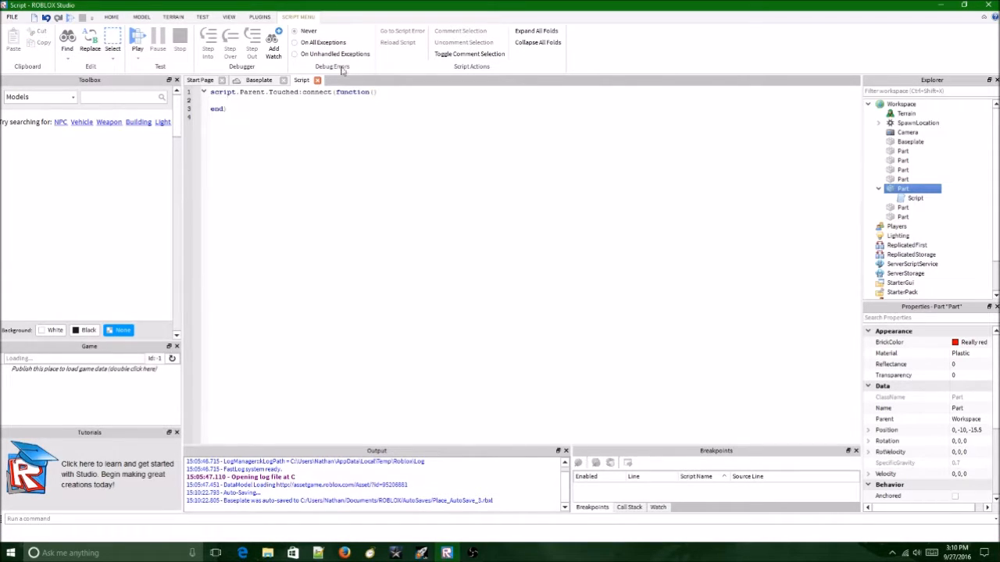
pyautogui.moveTo(228, 110); pyautogui.dragTo(223, 109)
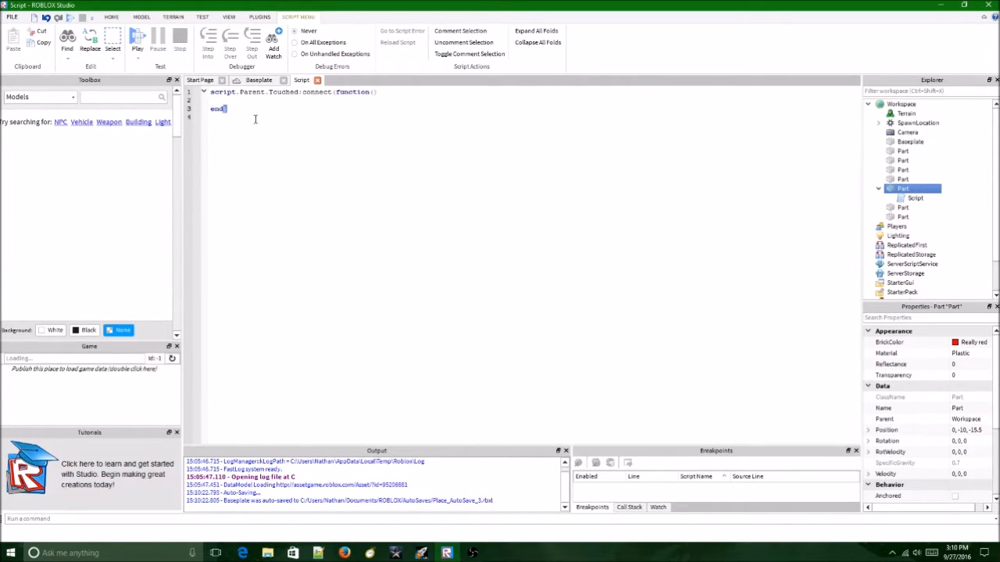
pyautogui.click(250, 102)
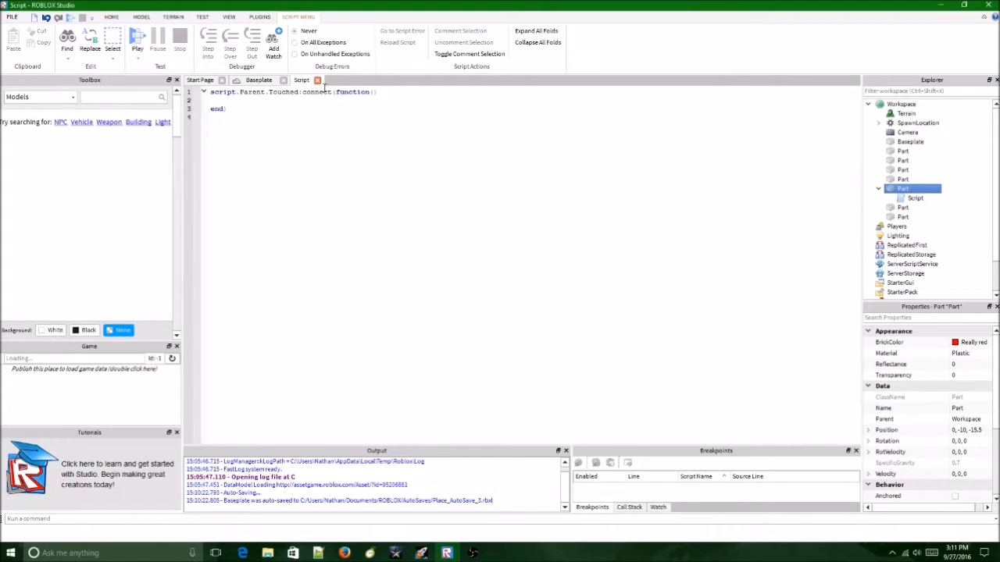
# Add the parameter hit to the Touched event's function.
pyautogui.click(374, 93)
pyautogui.write('hit')
pyautogui.moveTo(373, 91); pyautogui.dragTo(389, 91)
# Write local h = hit.Parent:FindFirstChild("Humanoid") as the first line inside the function.
pyautogui.click(377, 108)
pyautogui.write('local h = hit.Parent')
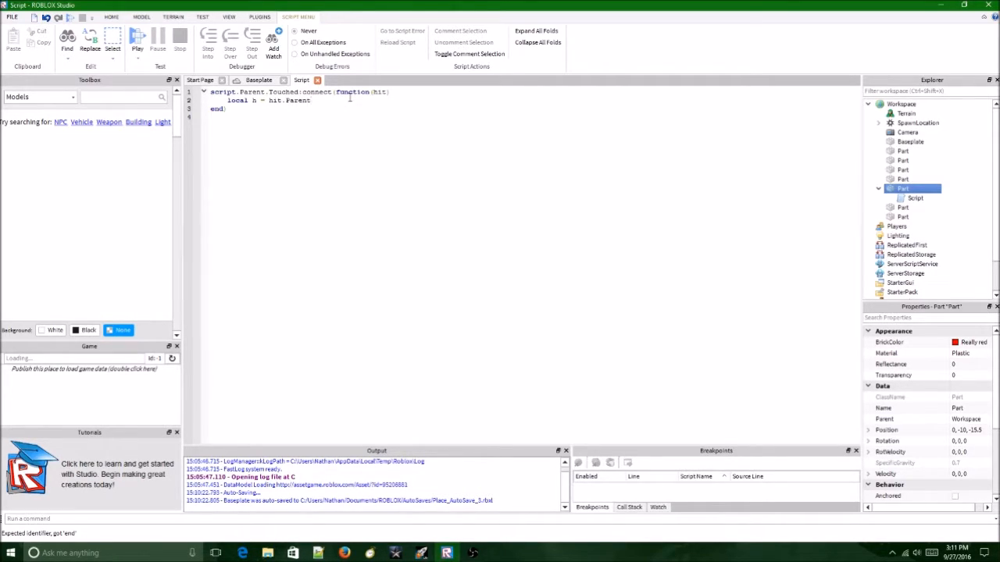
pyautogui.write(':FindFirstChild()')
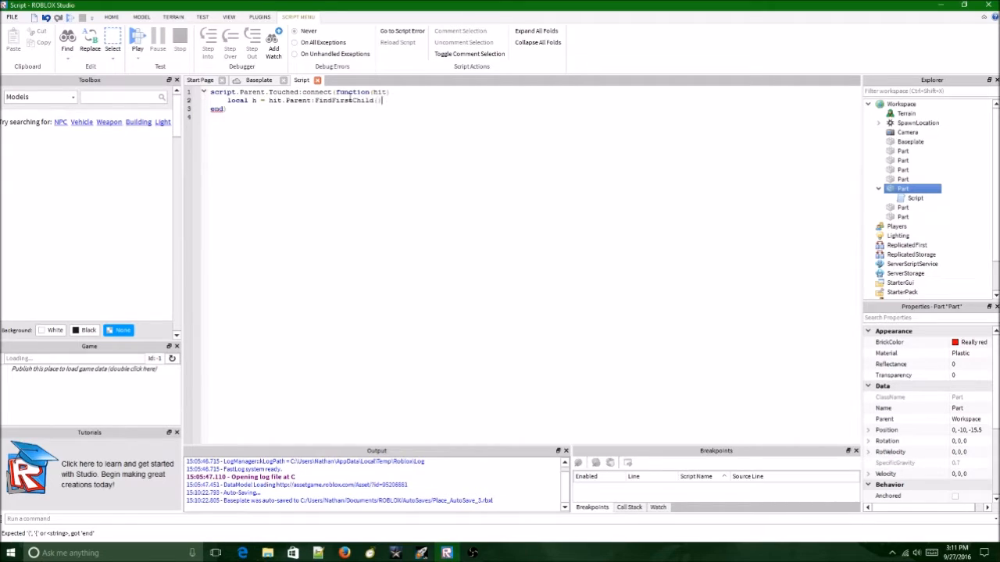
pyautogui.press('Left')
pyautogui.write('""')
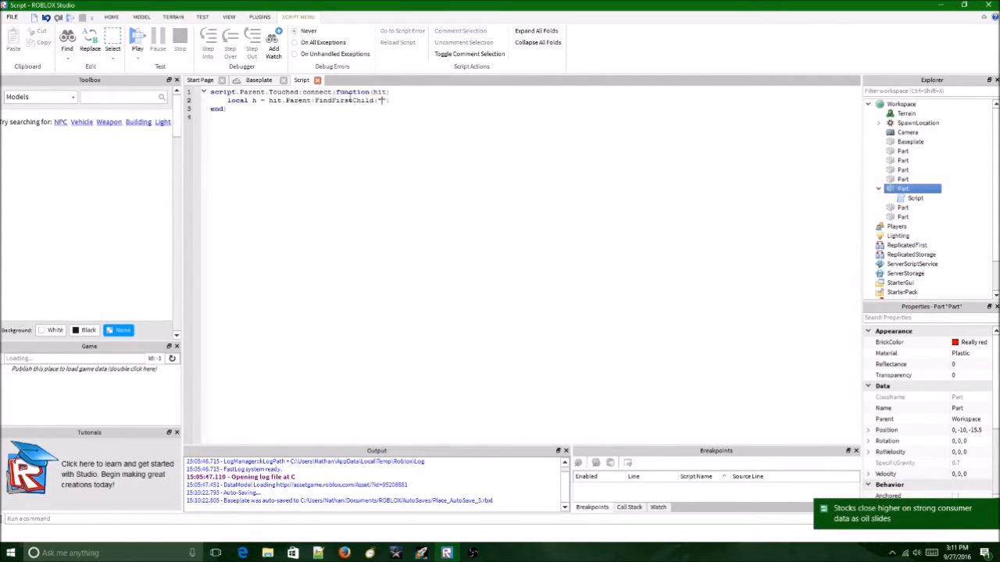
pyautogui.write('N')
pyautogui.press('BackSpace')
pyautogui.write('N')
pyautogui.press('BackSpace')
pyautogui.write('Humanoid')
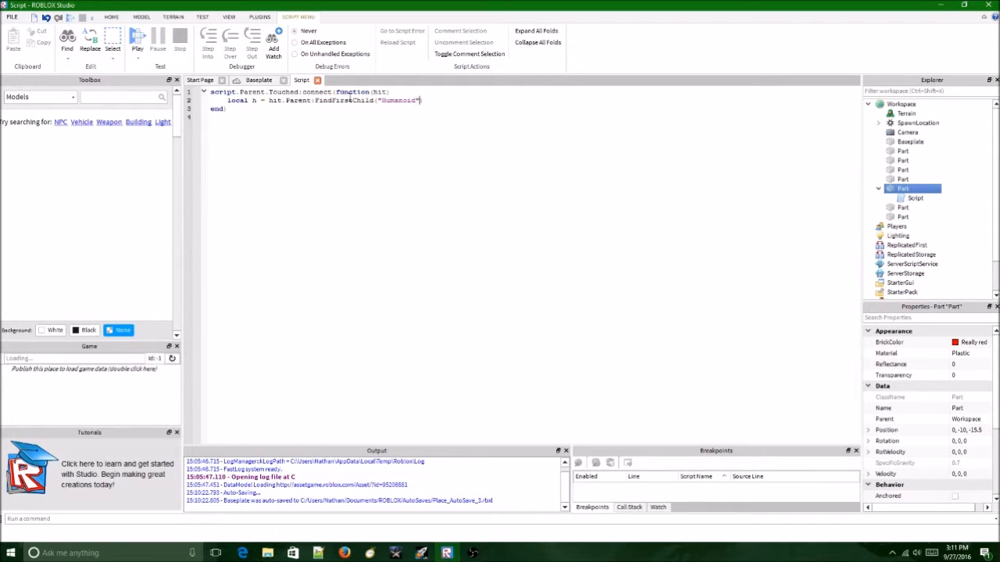
# Add an if h then block with its end below the local h line.
pyautogui.press('Return')
pyautogui.write('if h then')
pyautogui.press('Return')
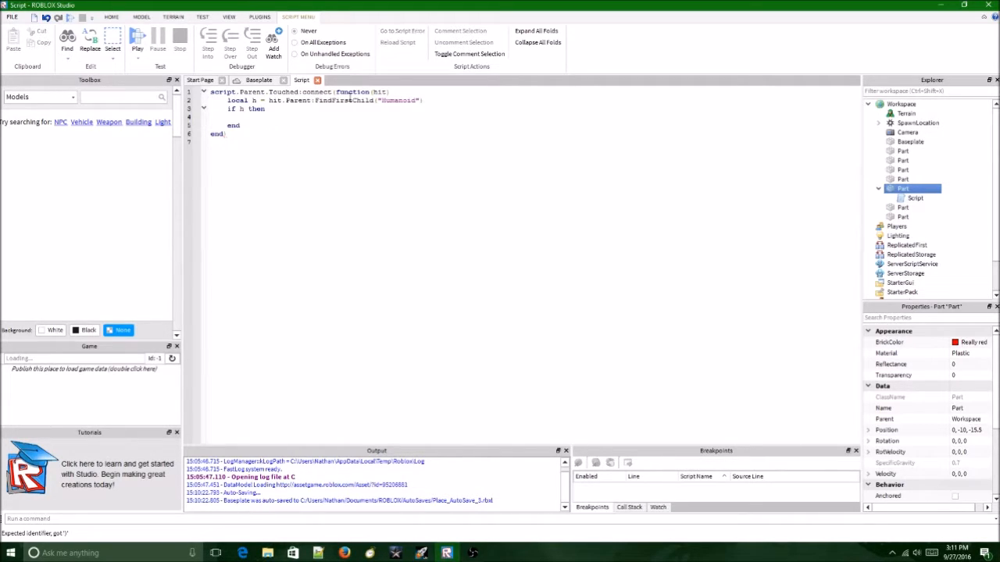
pyautogui.press('Up')
pyautogui.write('=')
pyautogui.press('BackSpace')
pyautogui.press('Left')
pyautogui.write('~')
pyautogui.press('BackSpace')
pyautogui.write('not')
pyautogui.press('BackSpace')
pyautogui.press('BackSpace')
pyautogui.press('BackSpace')
pyautogui.press('BackSpace')
# Write h.Health = 0 inside the if block.
pyautogui.write('h.Health == 0')
pyautogui.press('Left')
pyautogui.press('Left')
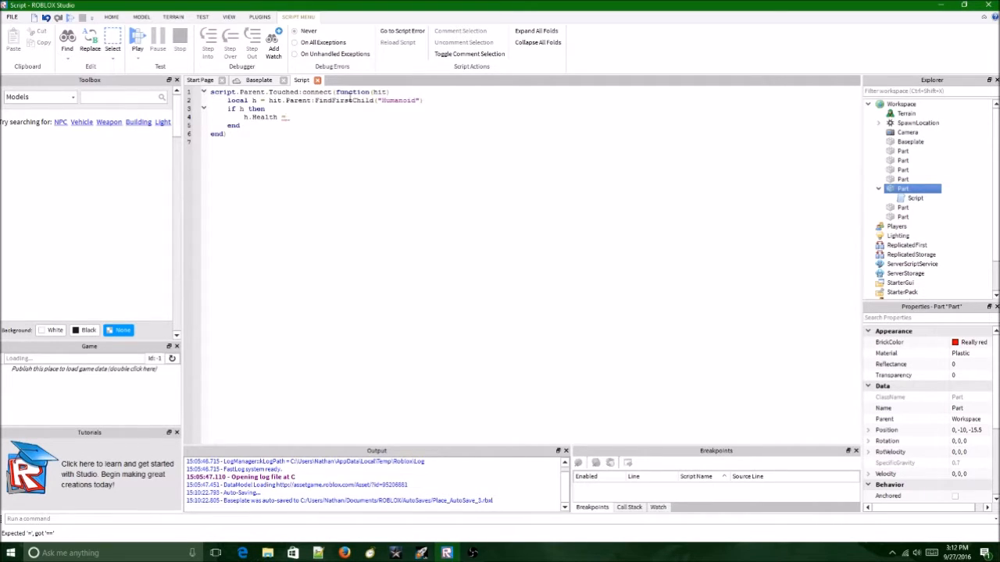
pyautogui.press('BackSpace')
# Try extending the if condition to h == true and remove the comparison again.
pyautogui.write('=')
pyautogui.press('BackSpace')
pyautogui.write('== true')
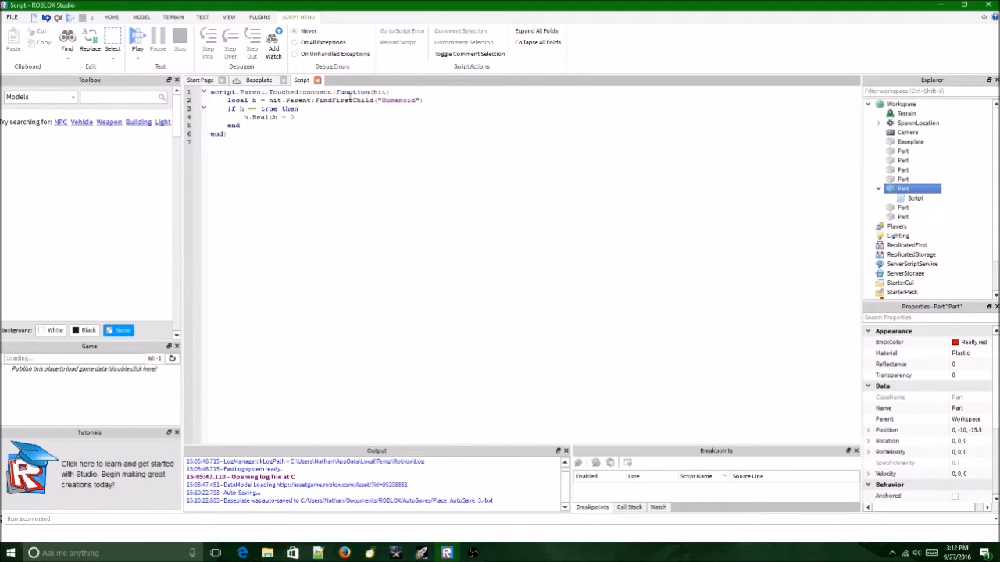
pyautogui.press('BackSpace')
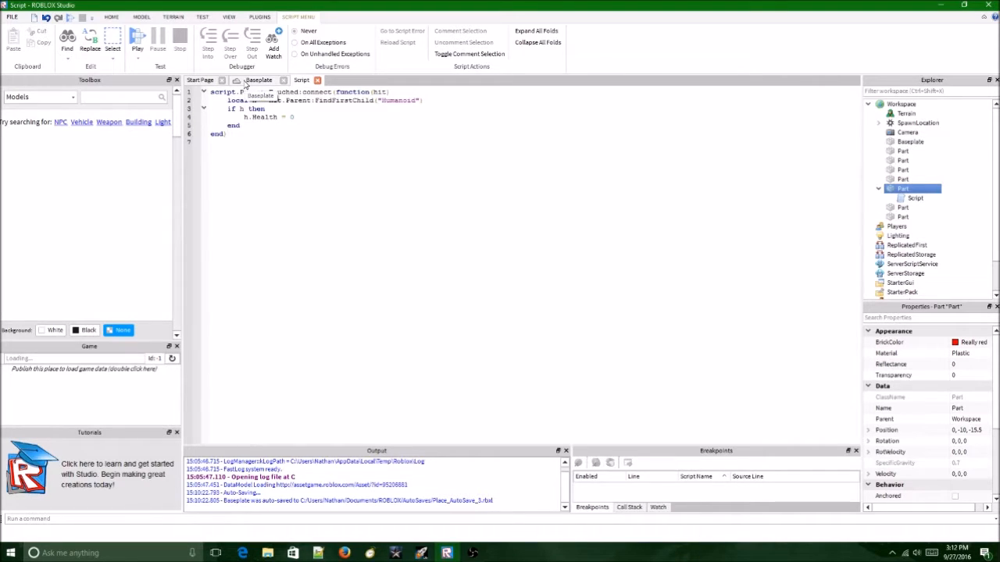
# Return to the Baseplate view, play-test the place to check the path, and stop the test.
pyautogui.click(245, 82)
pyautogui.click(571, 150)
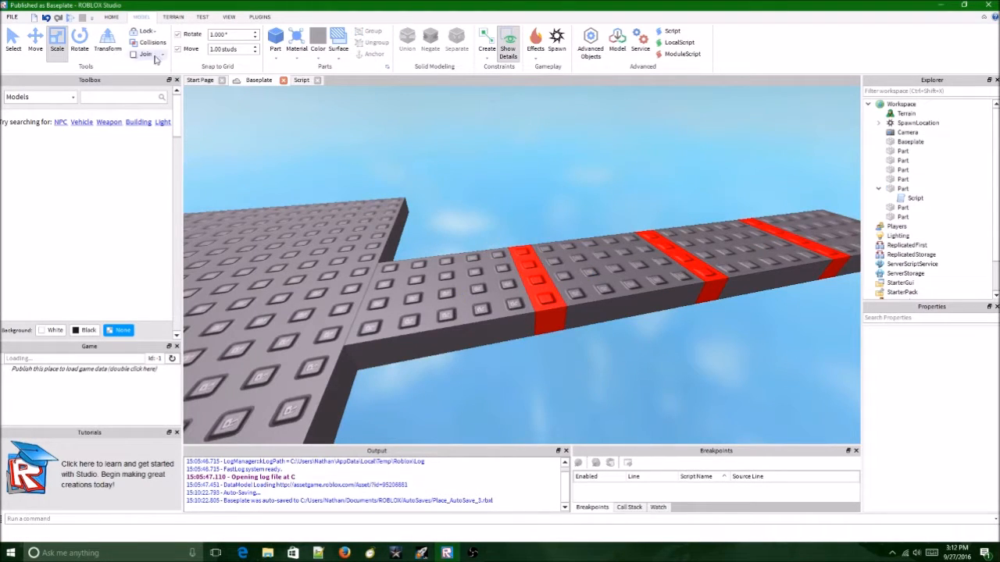
pyautogui.click(108, 18)
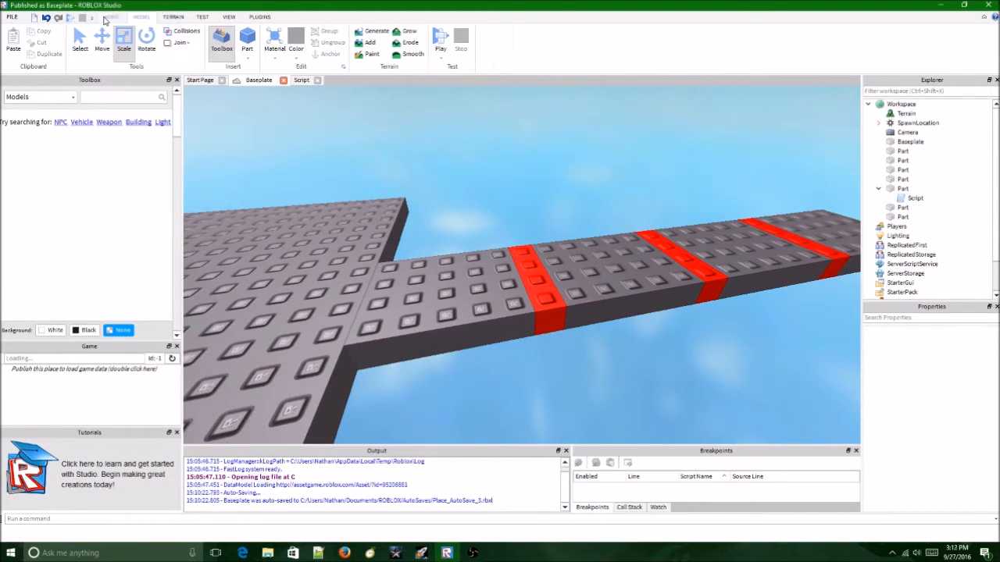
pyautogui.click(439, 39)
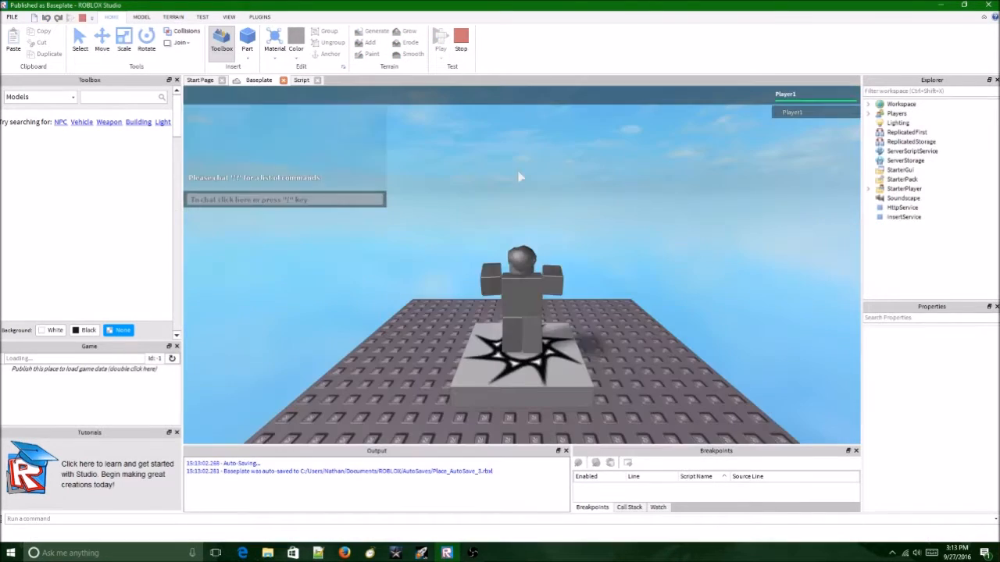
pyautogui.scroll(-10, 552, 243)
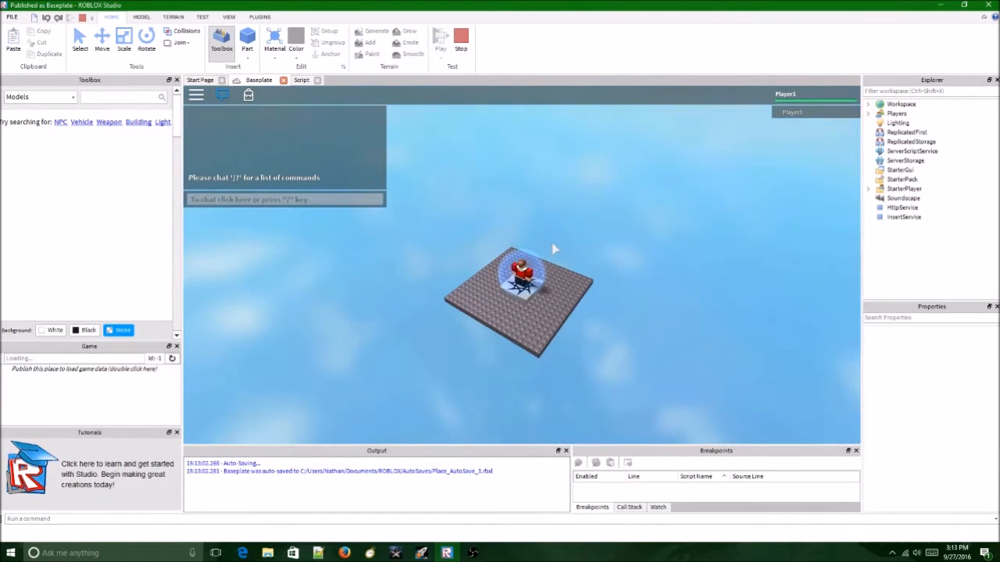
pyautogui.click(457, 50)
pyautogui.scroll(-5, 536, 228)
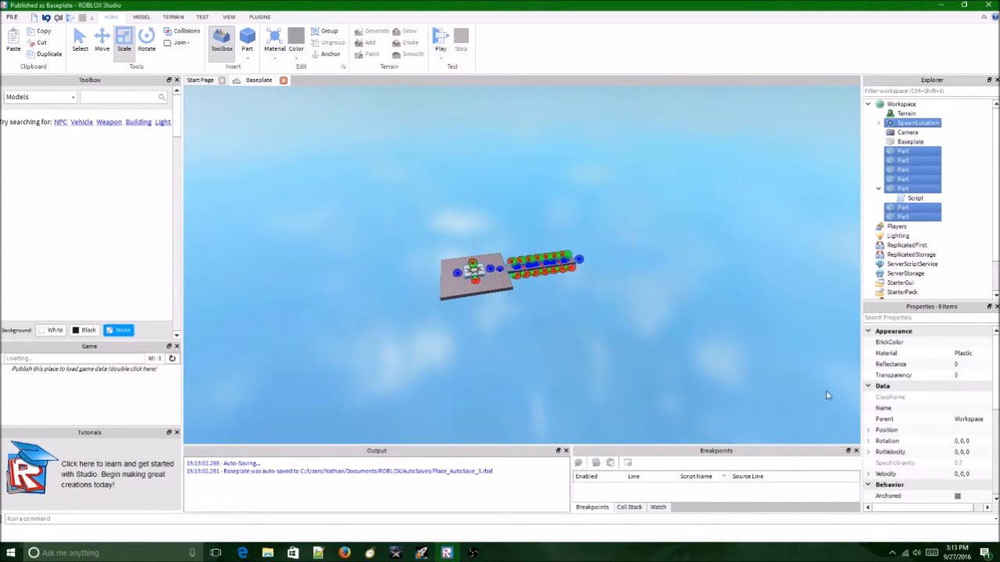
# Anchor the selected parts and spawn location, then play-test the path by walking over the red strips and stop the test.
pyautogui.scroll(-3, 953, 430)
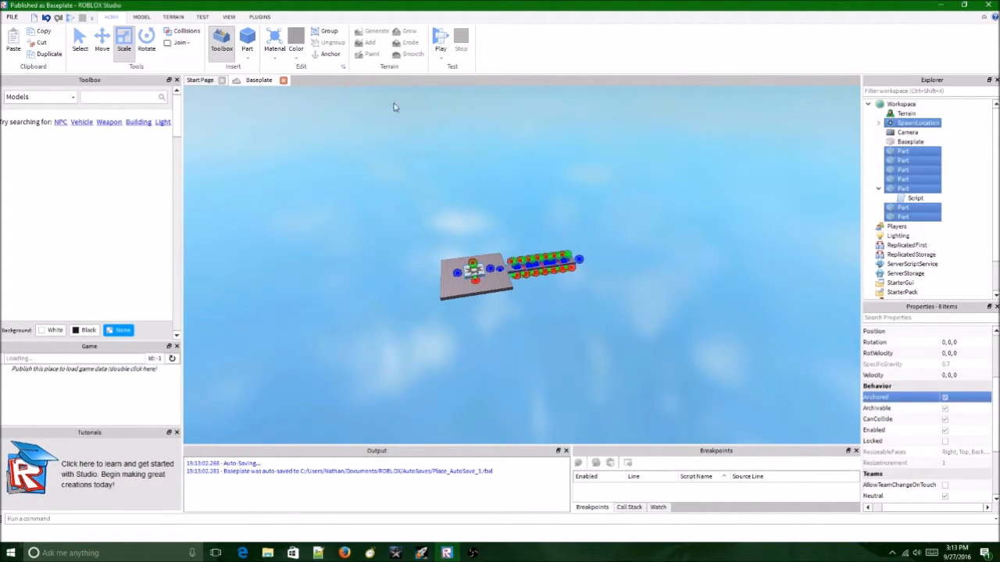
pyautogui.click(440, 40)
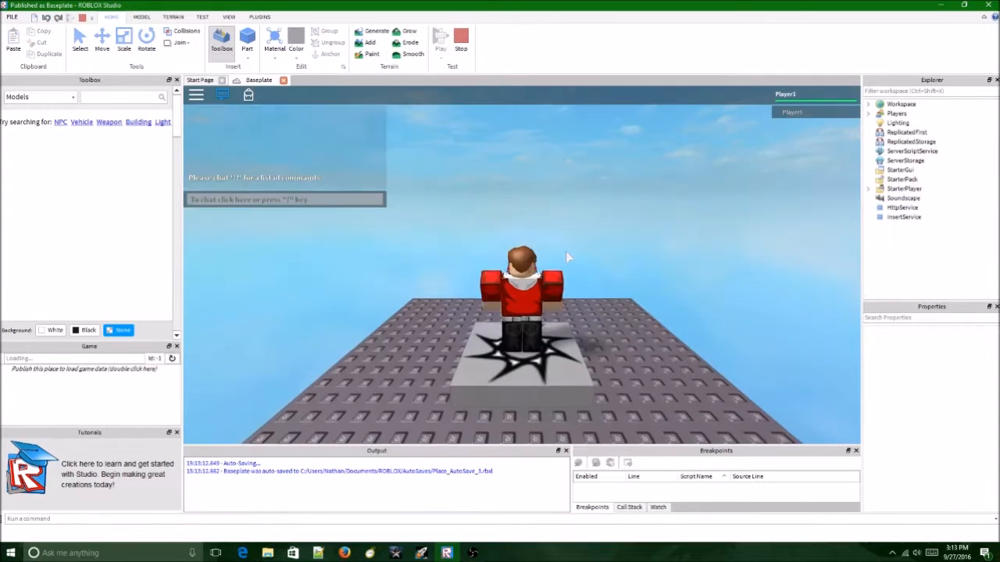
pyautogui.press('w')
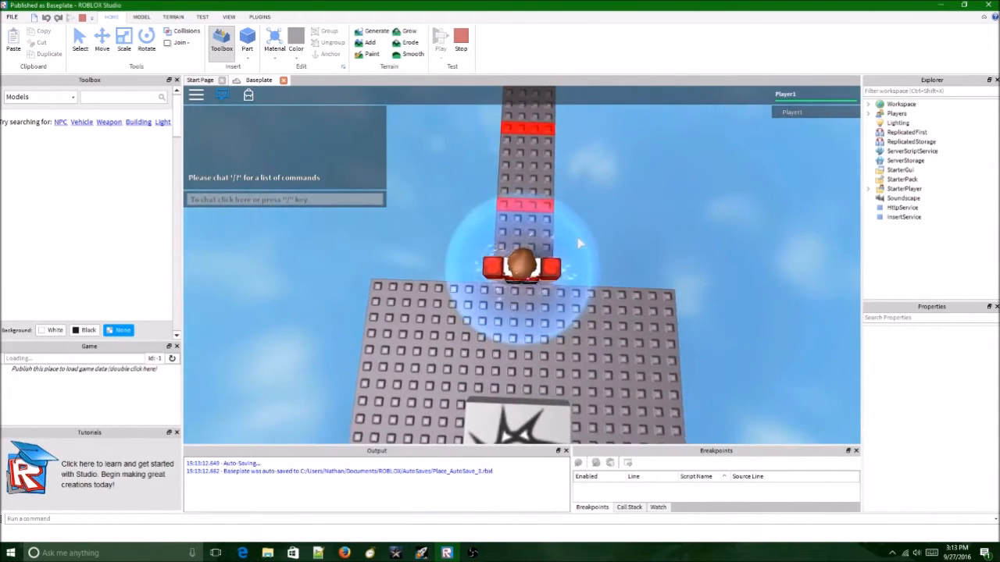
pyautogui.press('w')
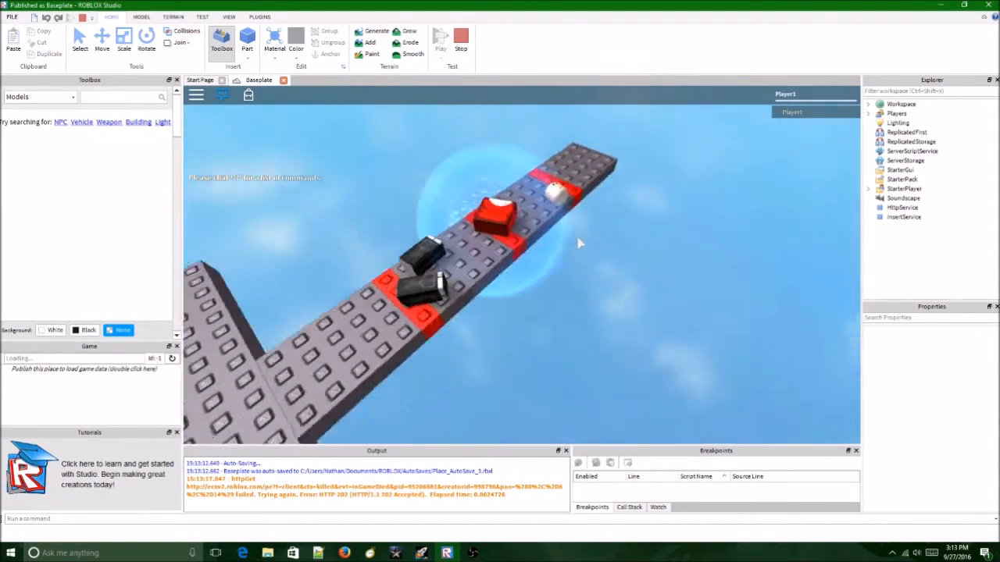
pyautogui.press('w')
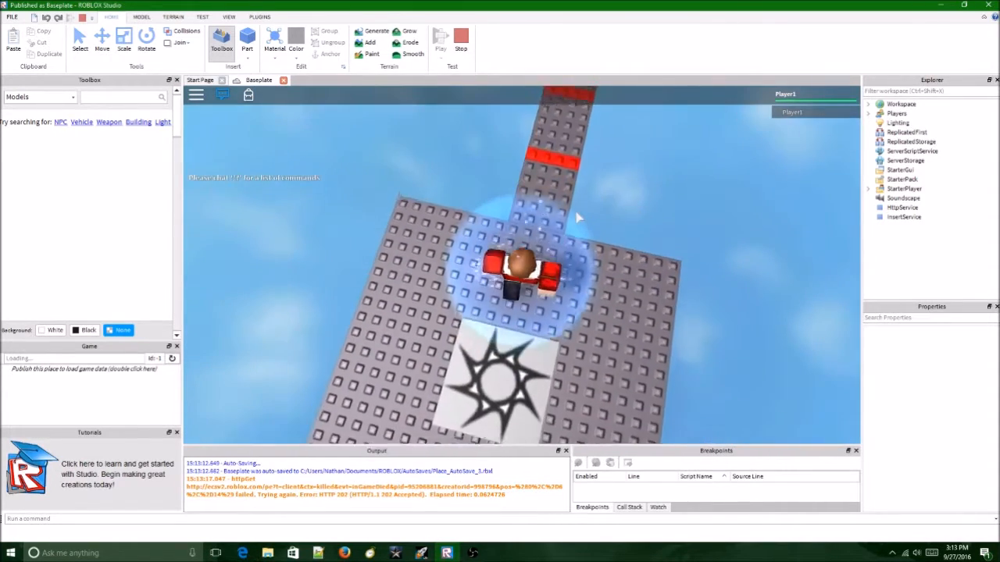
pyautogui.press('w')
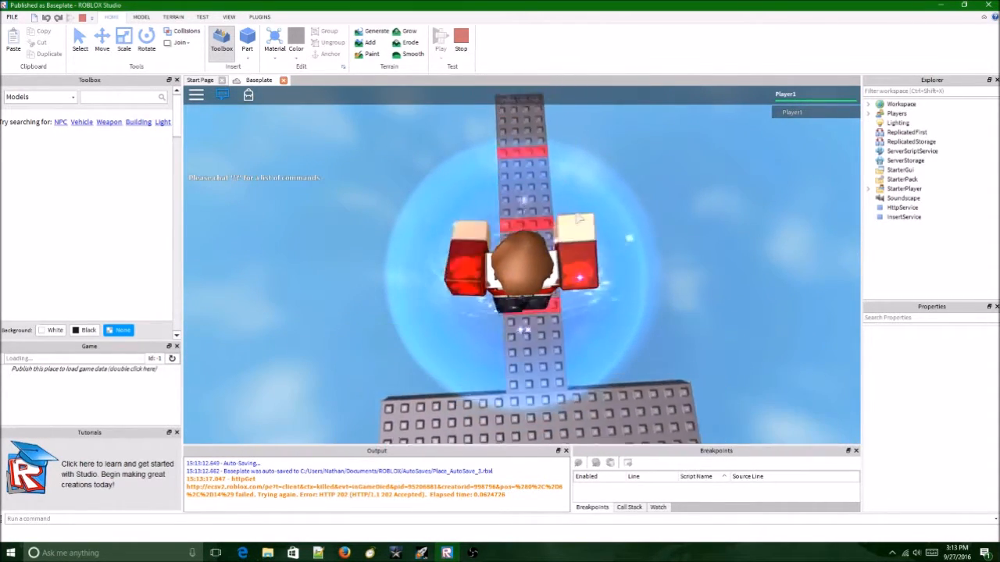
pyautogui.press('w')
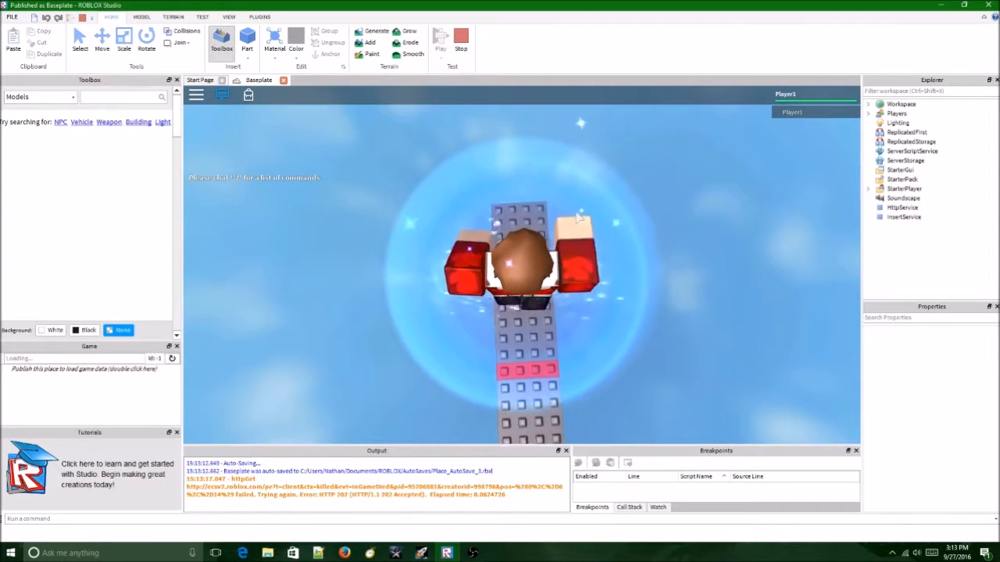
pyautogui.moveTo(578, 217); pyautogui.dragTo(578, 217, button='right')
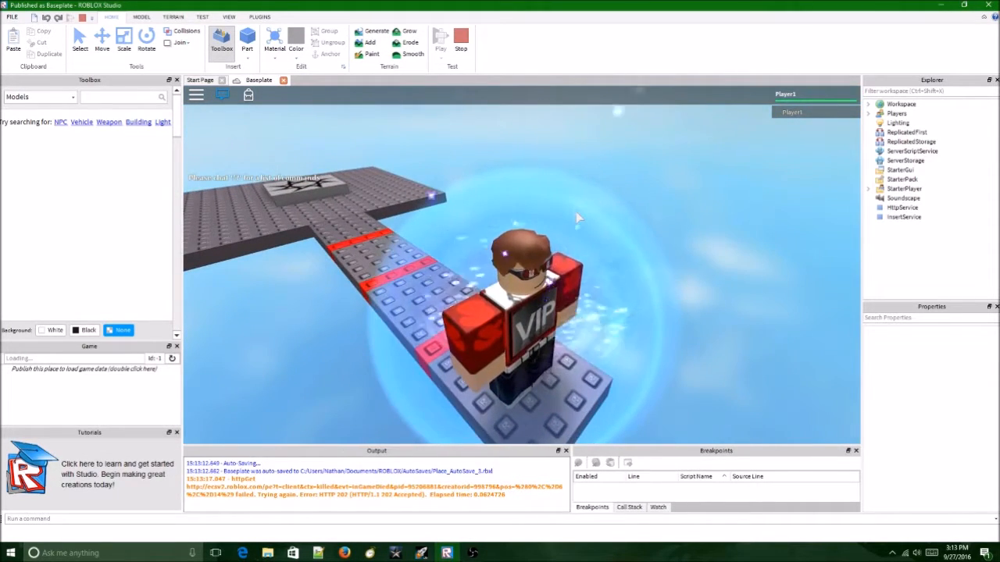
pyautogui.scroll(-5, 578, 218)
pyautogui.click(460, 43)
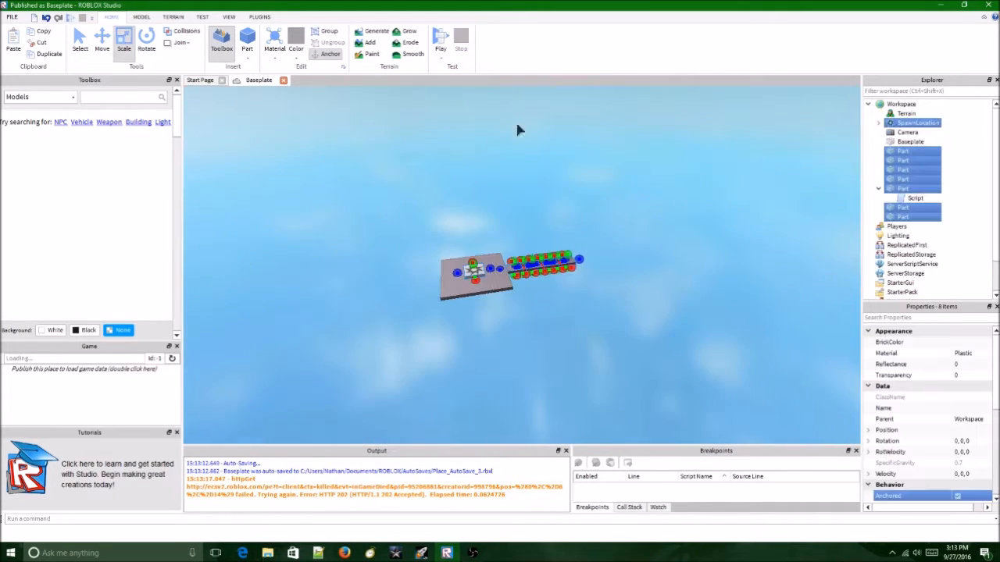
# Duplicate the last grey part of the path and place the copy at the path's far end.
pyautogui.click(607, 257)
pyautogui.scroll(10, 607, 257)
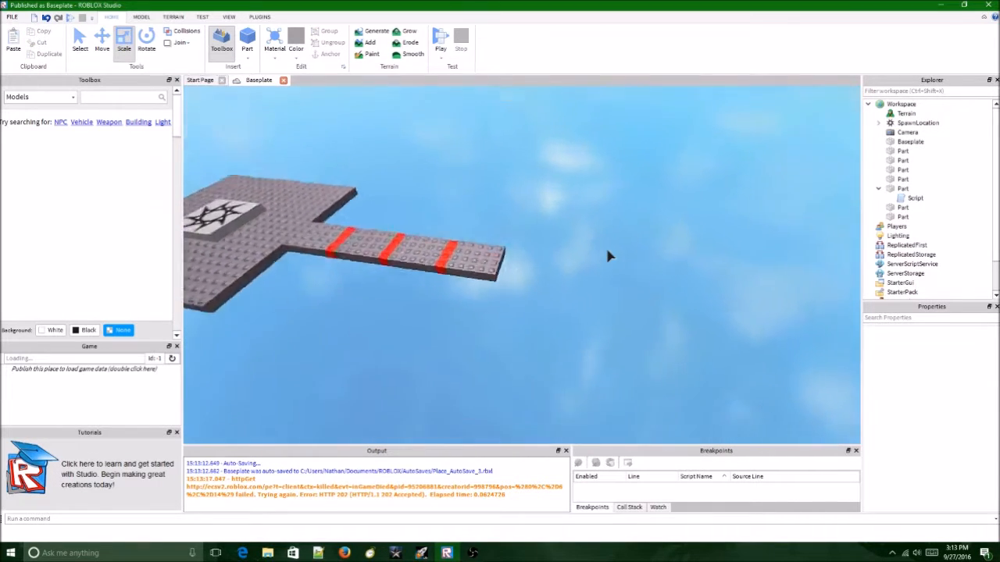
pyautogui.scroll(3, 608, 257)
pyautogui.scroll(-3, 393, 205)
pyautogui.click(382, 199)
pyautogui.moveTo(382, 199); pyautogui.dragTo(430, 200, button='right')
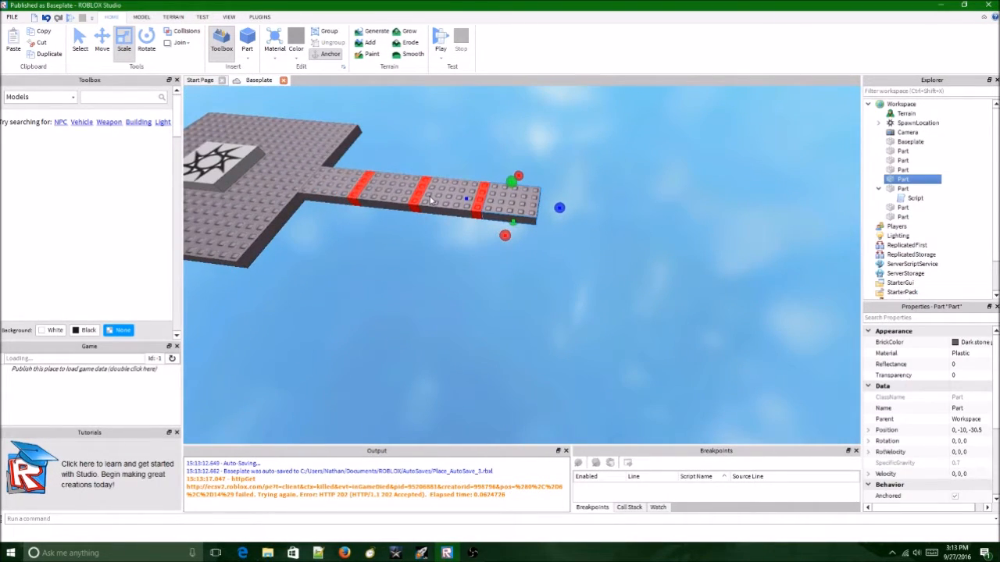
pyautogui.hotkey('ctrl', 'd')
pyautogui.scroll(3, 430, 200)
pyautogui.scroll(-4, 598, 317)
pyautogui.moveTo(480, 261); pyautogui.dragTo(606, 272)
pyautogui.scroll(6, 606, 272)
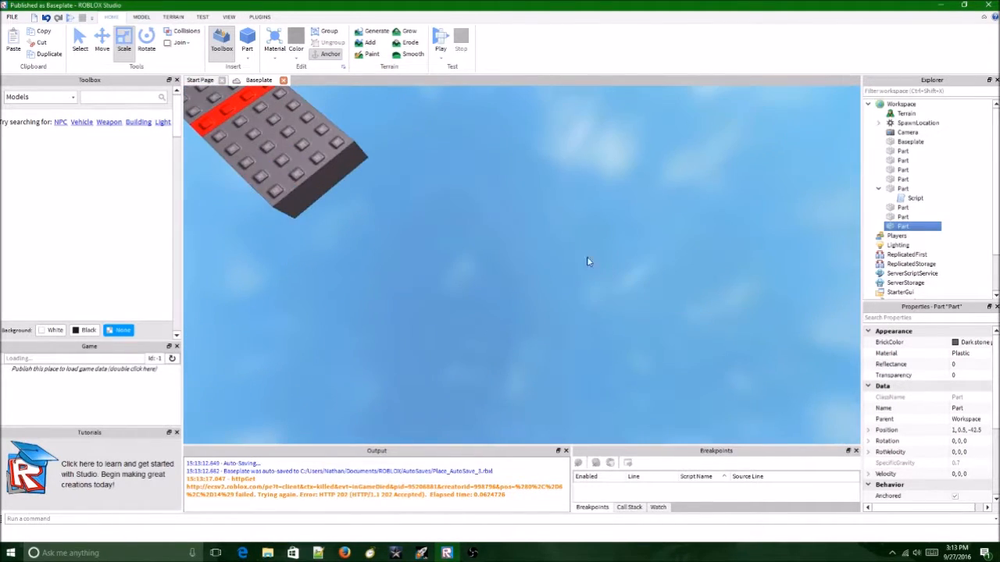
pyautogui.scroll(-5, 380, 171)
pyautogui.moveTo(382, 169); pyautogui.dragTo(455, 184)
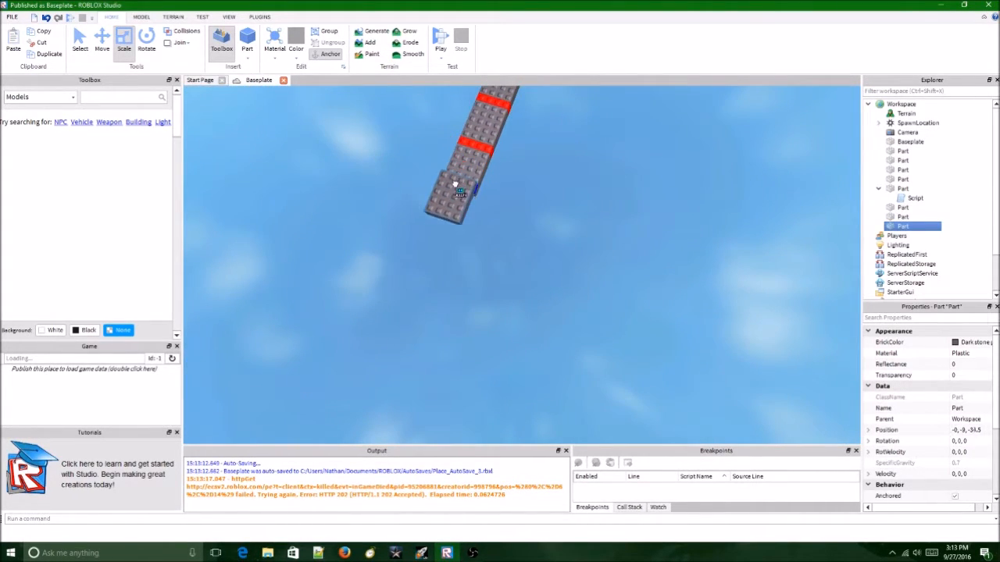
# Lower the copied part to position 0, -10, -35.5 so it lies level with the path.
pyautogui.moveTo(449, 191); pyautogui.dragTo(345, 120, button='right')
pyautogui.scroll(2, 345, 120)
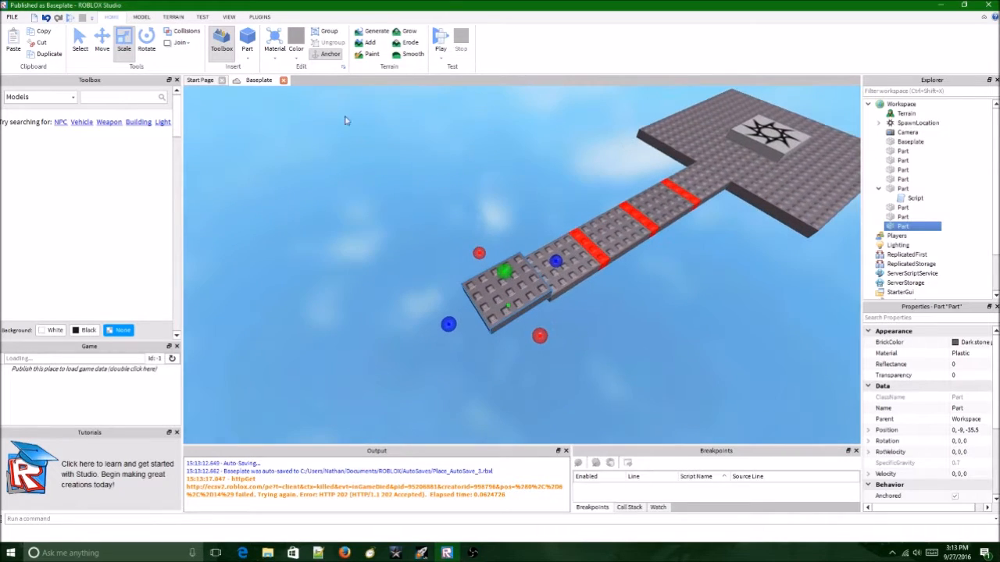
pyautogui.click(102, 43)
pyautogui.moveTo(509, 263); pyautogui.dragTo(510, 280)
pyautogui.moveTo(510, 280); pyautogui.dragTo(512, 276, button='right')
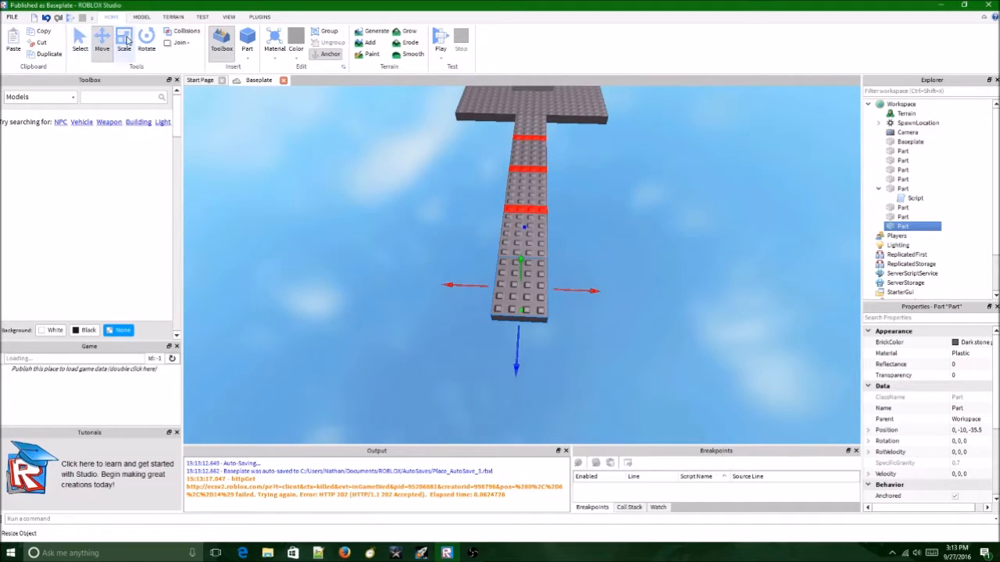
# Scale the copied end part into a wider square platform with a size of 6, 1, 6.
pyautogui.moveTo(467, 289)
pyautogui.mouseDown()
pyautogui.moveTo(442, 290)
pyautogui.moveTo(453, 295)
pyautogui.mouseUp()
pyautogui.moveTo(575, 289); pyautogui.dragTo(585, 290)
pyautogui.moveTo(561, 318); pyautogui.dragTo(560, 317, button='right')
pyautogui.moveTo(678, 268); pyautogui.dragTo(692, 276)
pyautogui.moveTo(691, 276); pyautogui.dragTo(700, 278, button='right')
pyautogui.click(700, 278)
pyautogui.scroll(3, 669, 215)
pyautogui.moveTo(678, 232); pyautogui.dragTo(671, 217, button='right')
pyautogui.scroll(-2, 671, 217)
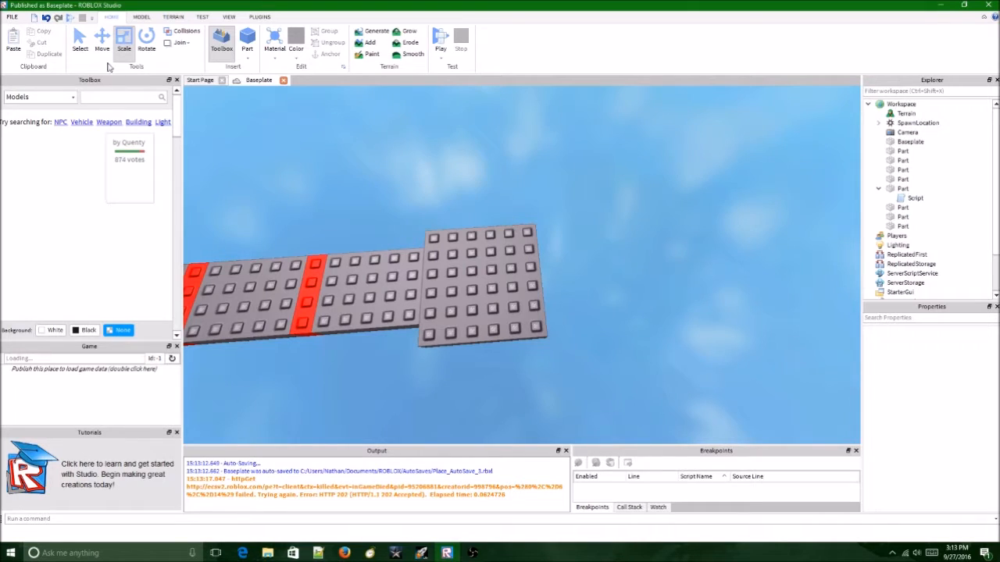
pyautogui.click(42, 99)
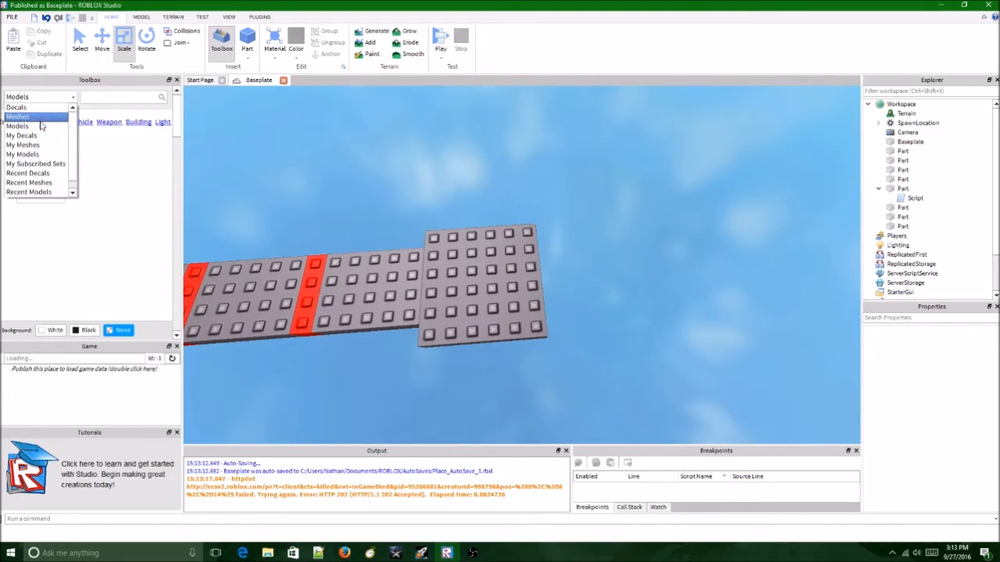
pyautogui.click(41, 125)
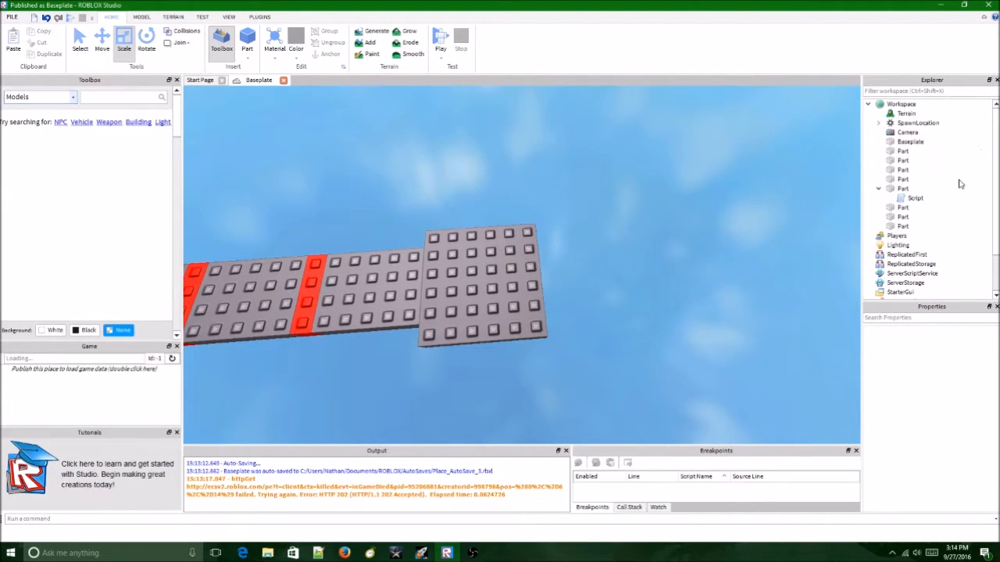
pyautogui.rightClick(902, 104)
pyautogui.moveTo(930, 283)
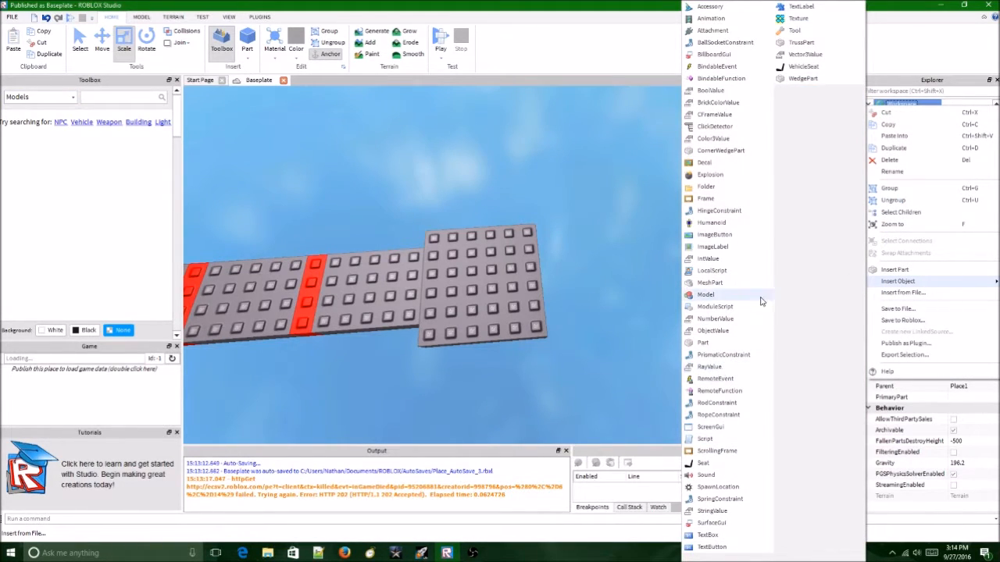
pyautogui.click(972, 103)
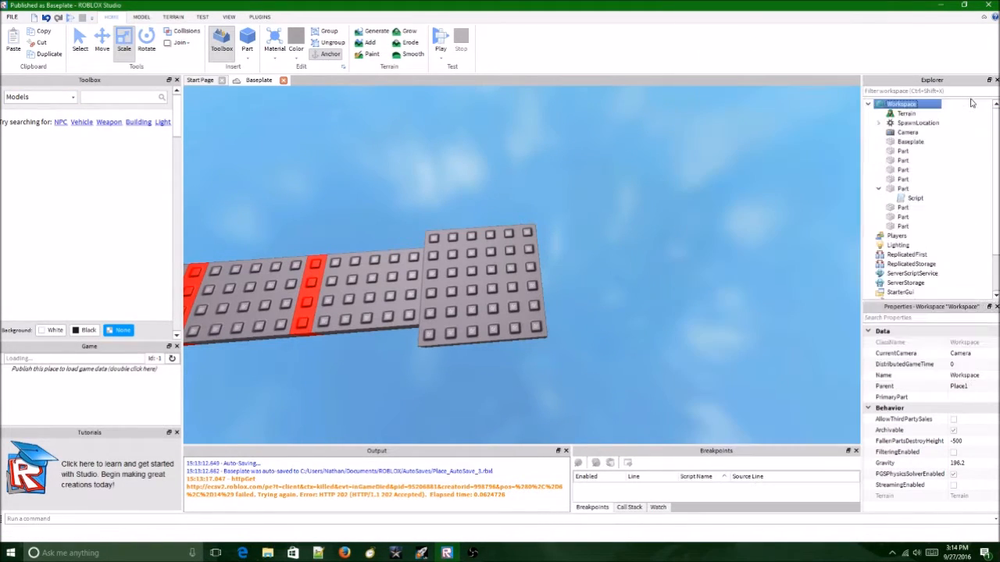
# Insert a TrussPart object into the Workspace.
pyautogui.rightClick(924, 108)
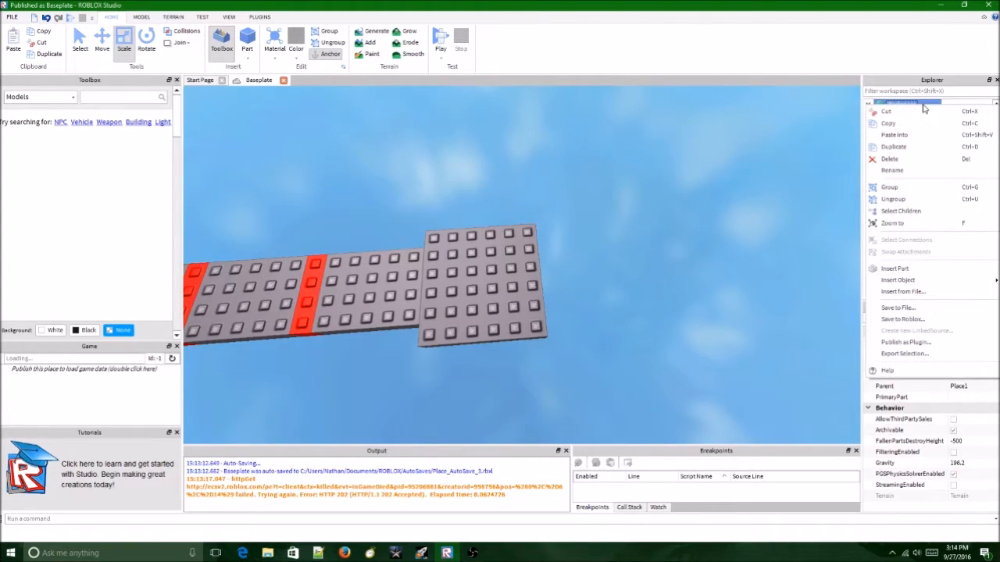
pyautogui.moveTo(911, 283)
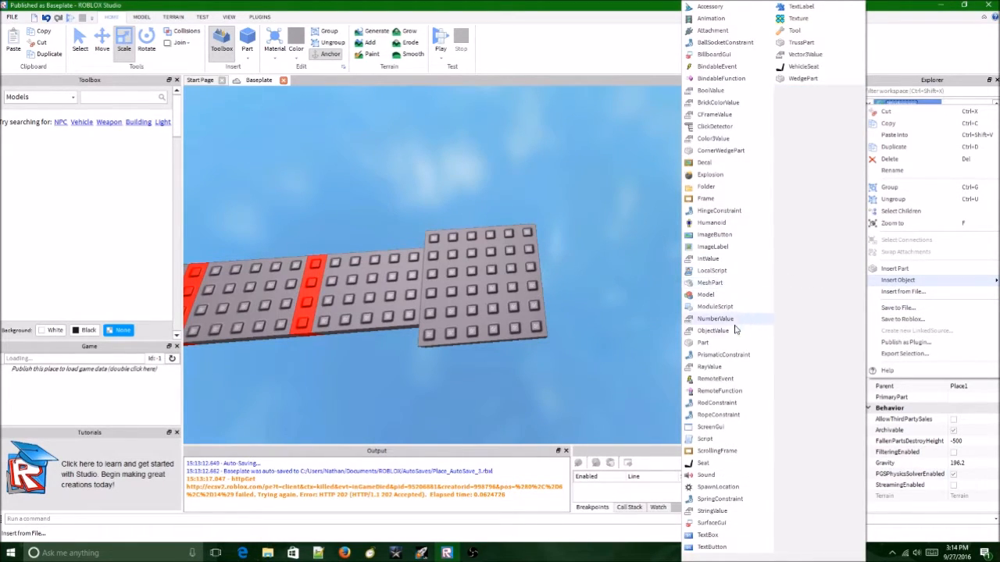
pyautogui.click(797, 43)
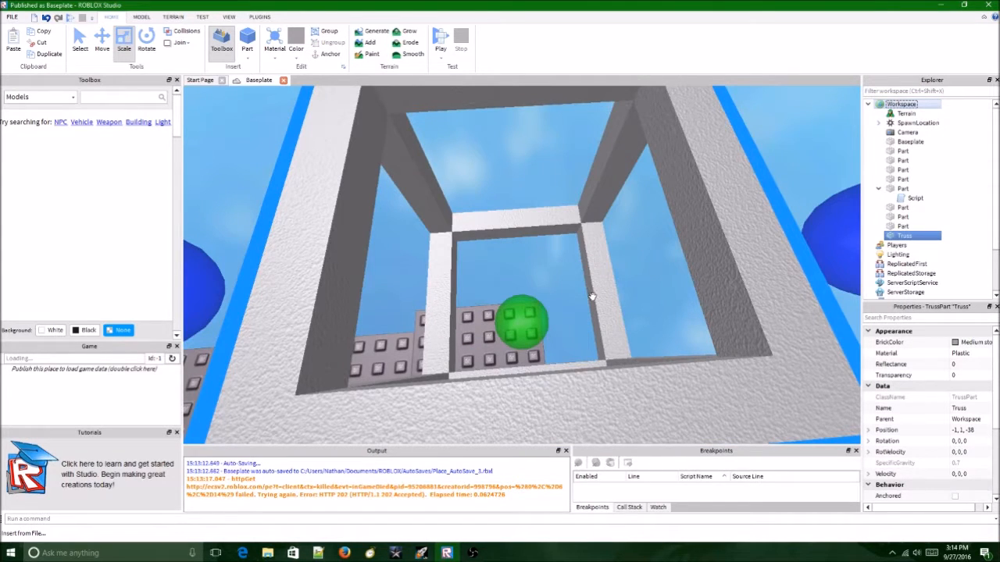
# Place the truss on the far edge of the end platform at position 0, -8.5, -38.
pyautogui.scroll(-10, 592, 297)
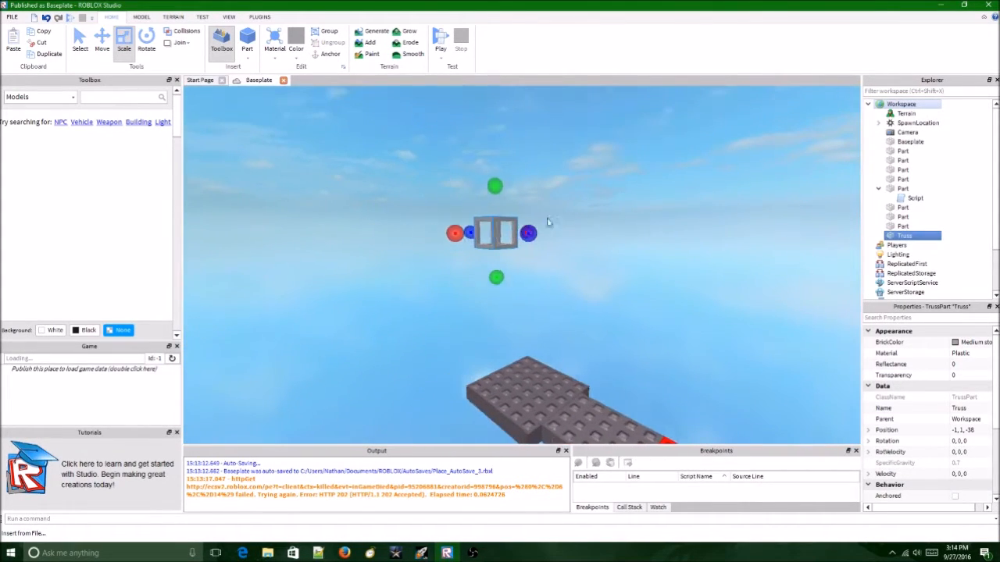
pyautogui.moveTo(495, 232); pyautogui.dragTo(471, 234)
pyautogui.moveTo(471, 233); pyautogui.dragTo(455, 217, button='right')
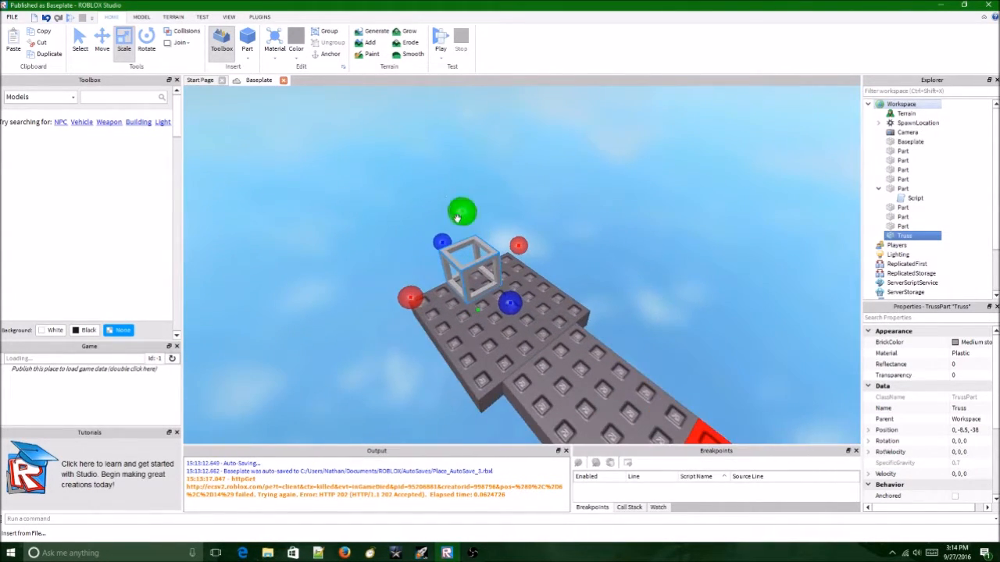
# Stretch the truss upward into a climbable tower with a size of 2, 20, 2.
pyautogui.scroll(-3, 955, 402)
pyautogui.scroll(-3, 661, 317)
pyautogui.moveTo(661, 317); pyautogui.dragTo(567, 290, button='right')
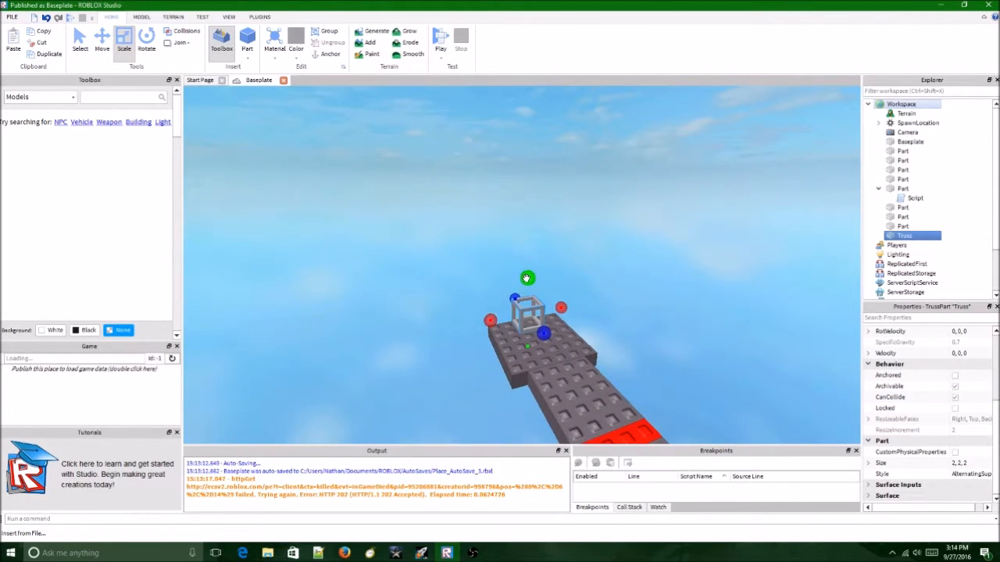
pyautogui.moveTo(526, 278); pyautogui.dragTo(528, 252)
pyautogui.moveTo(524, 160); pyautogui.dragTo(532, 94)
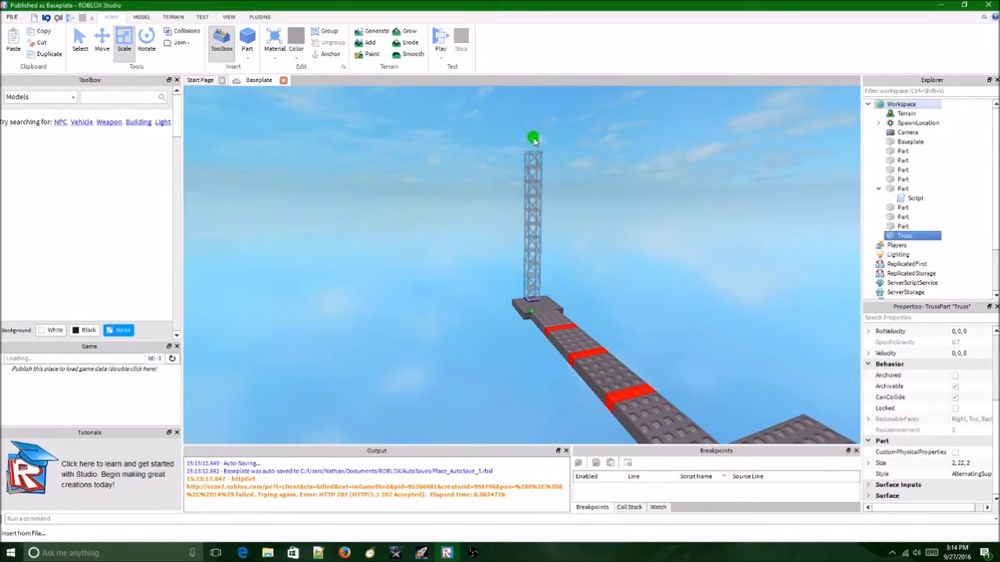
pyautogui.moveTo(534, 151); pyautogui.dragTo(534, 157)
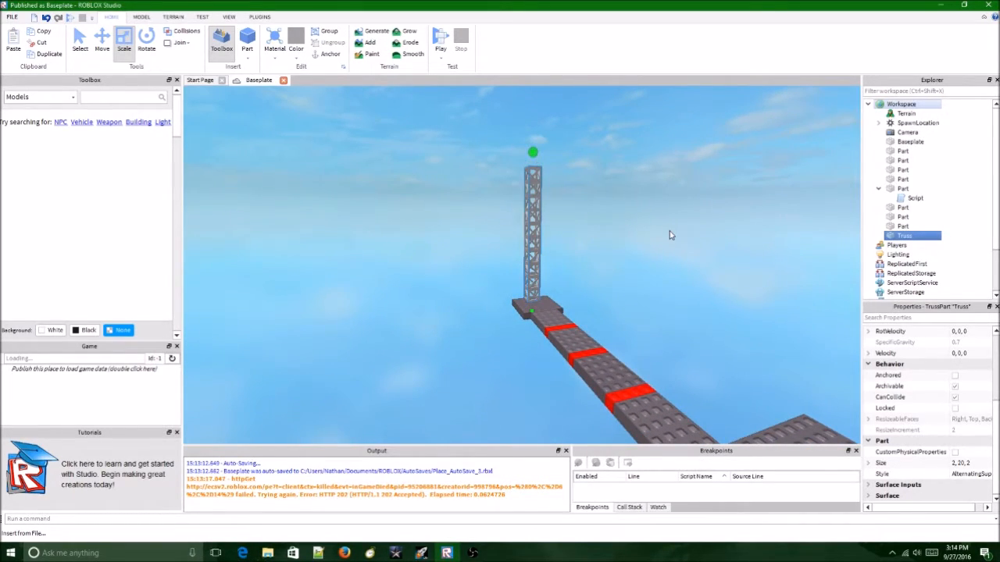
# Duplicate the square platform at the foot of the truss.
pyautogui.press('d')
pyautogui.moveTo(670, 234); pyautogui.dragTo(670, 234, button='right')
pyautogui.press('w')
pyautogui.press('s')
pyautogui.press('a')
pyautogui.press('w')
pyautogui.press('w')
pyautogui.press('w')
pyautogui.press('d')
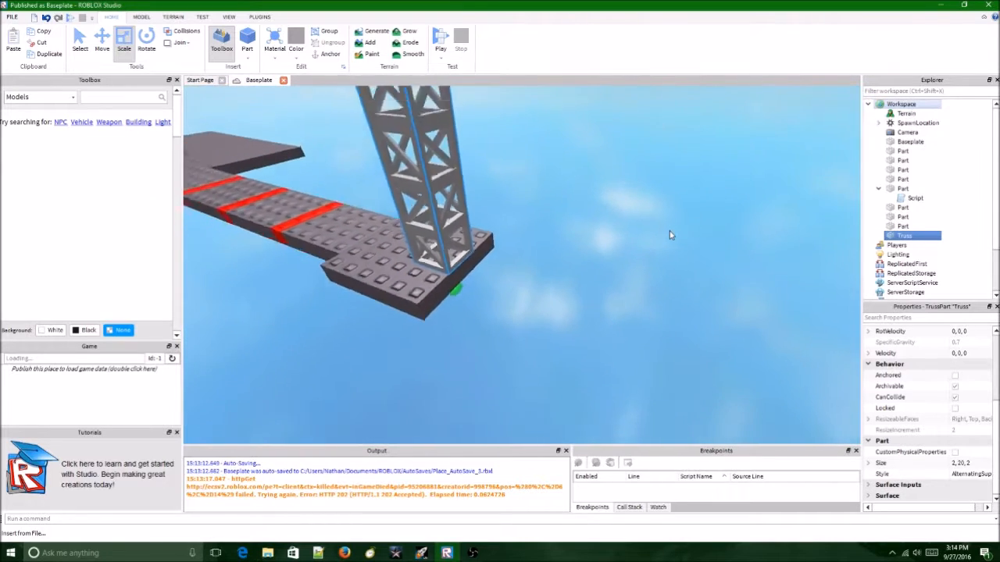
pyautogui.scroll(-3, 669, 232)
pyautogui.click(493, 244)
pyautogui.moveTo(542, 226); pyautogui.dragTo(542, 224, button='right')
pyautogui.press('w')
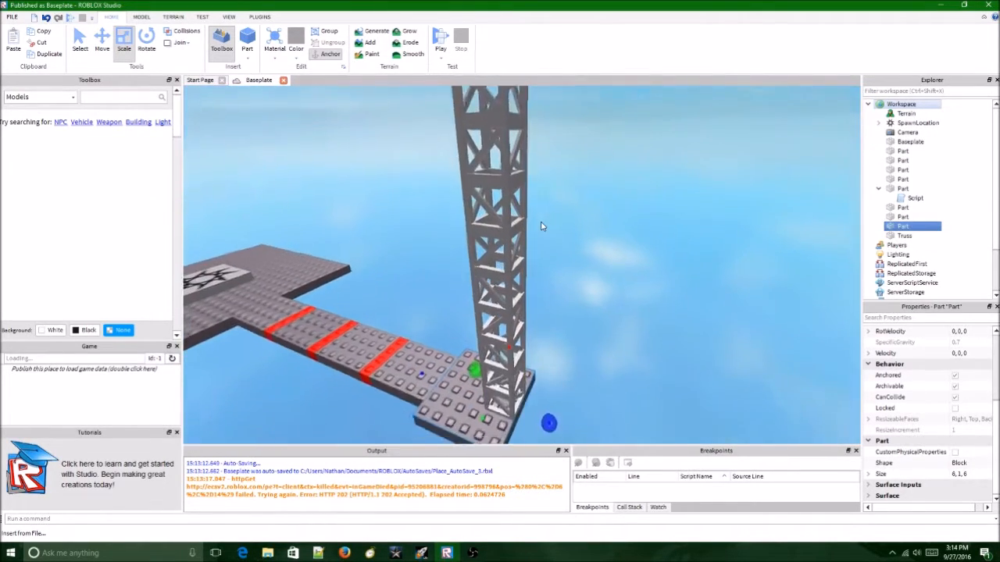
pyautogui.press('s')
pyautogui.hotkey('ctrl', 'd')
pyautogui.press('e')
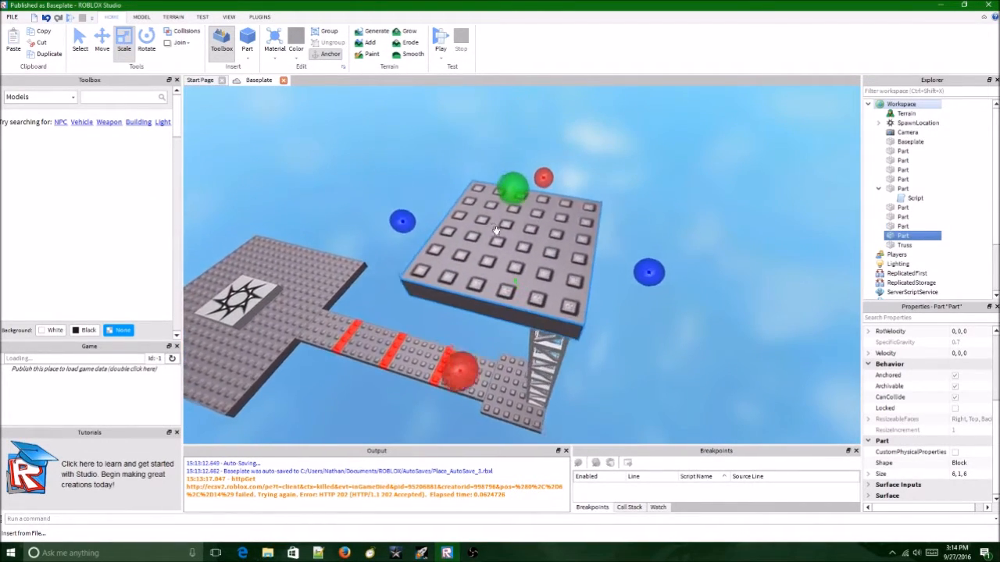
# Position the duplicated platform beside the top of the truss as an upper landing.
pyautogui.moveTo(542, 227); pyautogui.dragTo(494, 196)
pyautogui.press('d')
pyautogui.press('d')
pyautogui.click(502, 194)
pyautogui.moveTo(501, 195); pyautogui.dragTo(501, 192, button='right')
pyautogui.press('s')
pyautogui.press('w')
pyautogui.click(501, 191)
pyautogui.press('w')
pyautogui.press('s')
pyautogui.press('w')
pyautogui.press('s')
pyautogui.click(501, 191)
pyautogui.press('w')
pyautogui.press('a')
pyautogui.press('w')
pyautogui.scroll(-2, 500, 191)
# Duplicate the upper platform and place the copy flush against its far side at position 0, 10, -48.
pyautogui.click(512, 255)
pyautogui.moveTo(554, 247); pyautogui.dragTo(556, 253, button='right')
pyautogui.press('s')
pyautogui.press('w')
pyautogui.press('w')
pyautogui.press('s')
pyautogui.press('w')
pyautogui.press('s')
pyautogui.press('w')
pyautogui.press('s')
pyautogui.hotkey('ctrl', 'd')
pyautogui.moveTo(495, 270); pyautogui.dragTo(536, 193)
pyautogui.moveTo(538, 196); pyautogui.dragTo(536, 192, button='right')
pyautogui.moveTo(537, 193); pyautogui.dragTo(536, 193)
pyautogui.moveTo(537, 193); pyautogui.dragTo(537, 193, button='right')
pyautogui.moveTo(536, 193); pyautogui.dragTo(658, 277)
pyautogui.moveTo(658, 276); pyautogui.dragTo(657, 275, button='right')
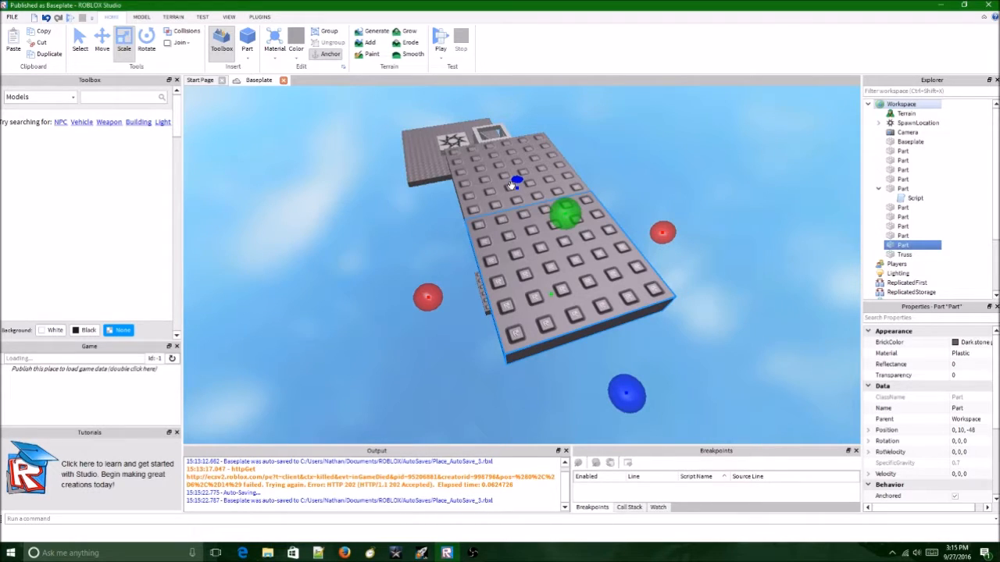
# Shorten the outer upper platform from its inner end to a size of 6, 1, 4, leaving a gap to the neighbouring platform.
pyautogui.moveTo(509, 177); pyautogui.dragTo(521, 199)
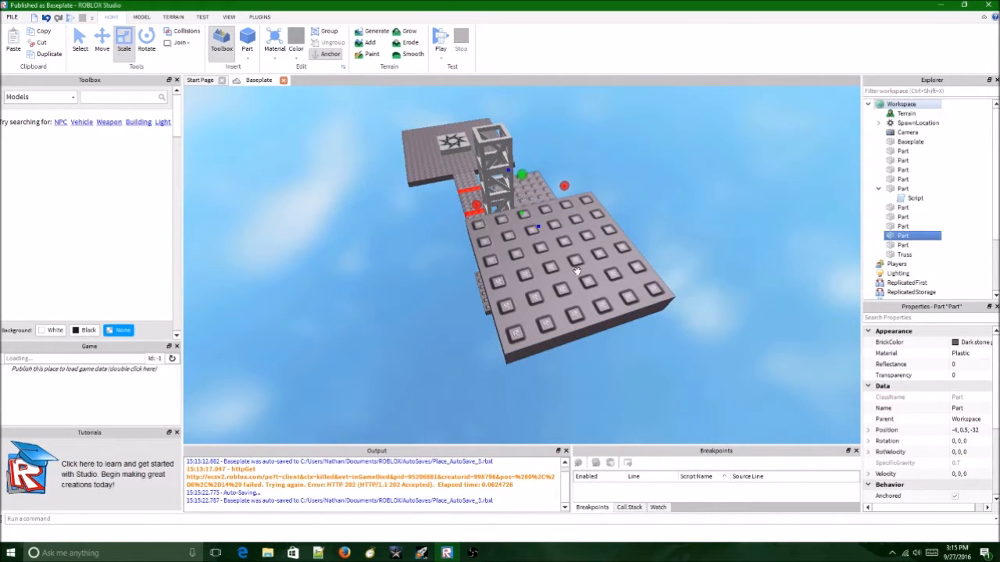
pyautogui.hotkey('ctrl', 'z')
pyautogui.moveTo(516, 186)
pyautogui.mouseDown()
pyautogui.moveTo(508, 178)
pyautogui.moveTo(522, 190)
pyautogui.mouseUp()
pyautogui.moveTo(522, 190); pyautogui.dragTo(615, 195, button='right')
pyautogui.moveTo(352, 324); pyautogui.dragTo(384, 309)
pyautogui.moveTo(384, 309); pyautogui.dragTo(684, 355, button='right')
pyautogui.scroll(3, 671, 359)
pyautogui.scroll(-3, 709, 391)
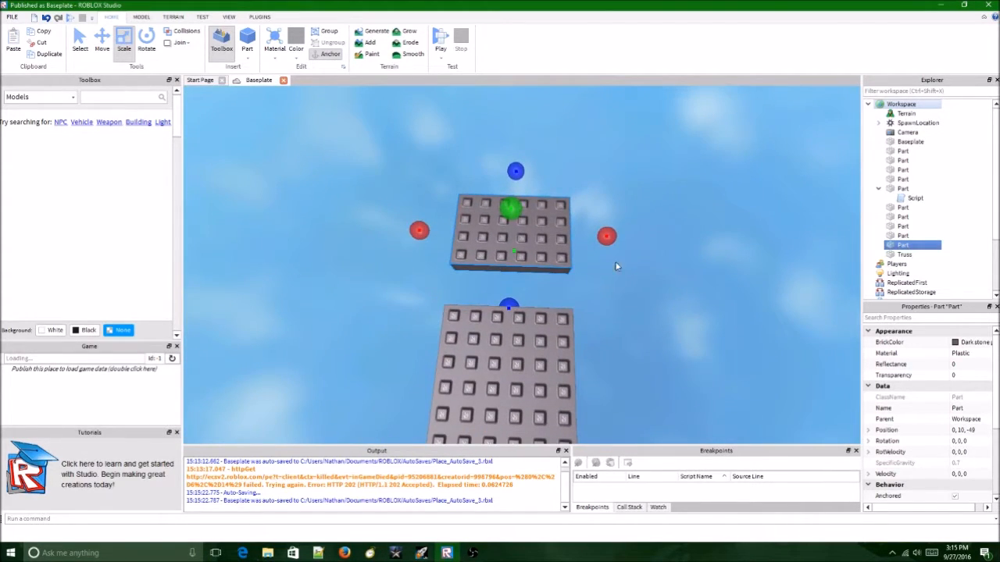
pyautogui.scroll(-4, 919, 393)
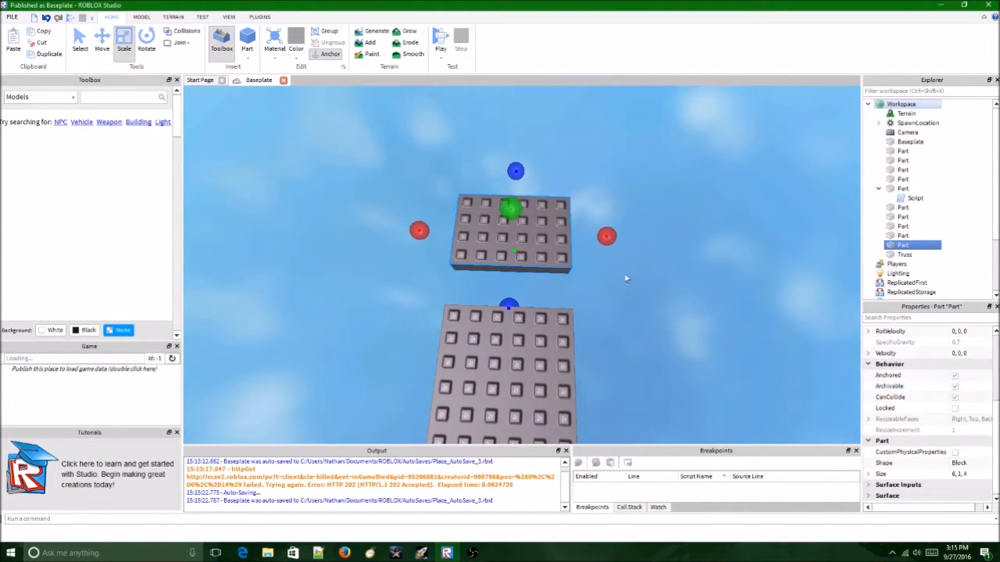
pyautogui.moveTo(608, 237)
pyautogui.mouseDown()
pyautogui.moveTo(588, 237)
pyautogui.moveTo(606, 242)
pyautogui.mouseUp()
pyautogui.moveTo(508, 308)
pyautogui.mouseDown()
pyautogui.moveTo(507, 328)
pyautogui.moveTo(508, 286)
pyautogui.moveTo(507, 306)
pyautogui.mouseUp()
pyautogui.click(640, 211)
pyautogui.click(543, 233)
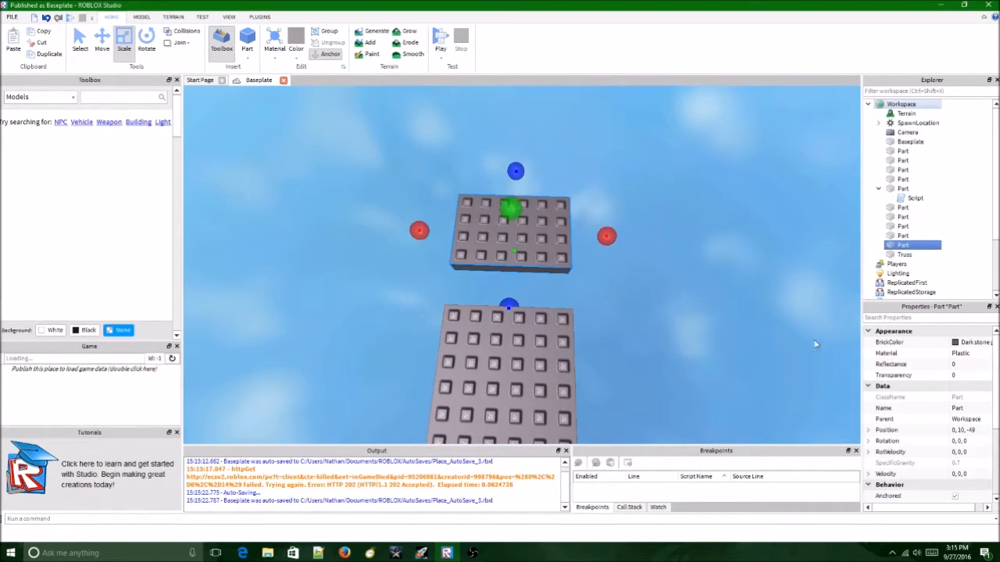
pyautogui.scroll(-4, 922, 397)
pyautogui.scroll(3, 904, 386)
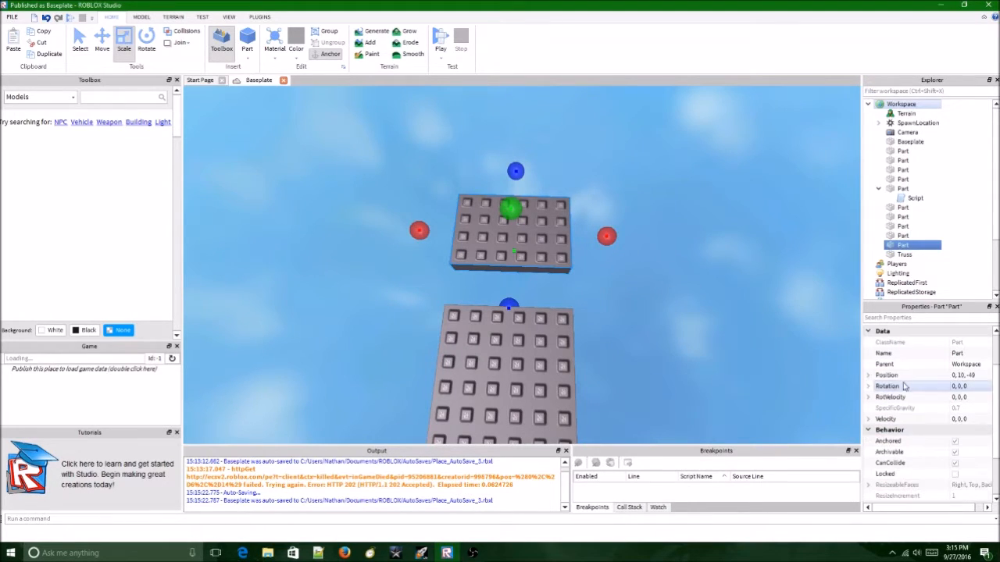
pyautogui.moveTo(606, 236)
pyautogui.mouseDown()
pyautogui.moveTo(590, 240)
pyautogui.moveTo(606, 245)
pyautogui.mouseUp()
pyautogui.scroll(-3, 938, 460)
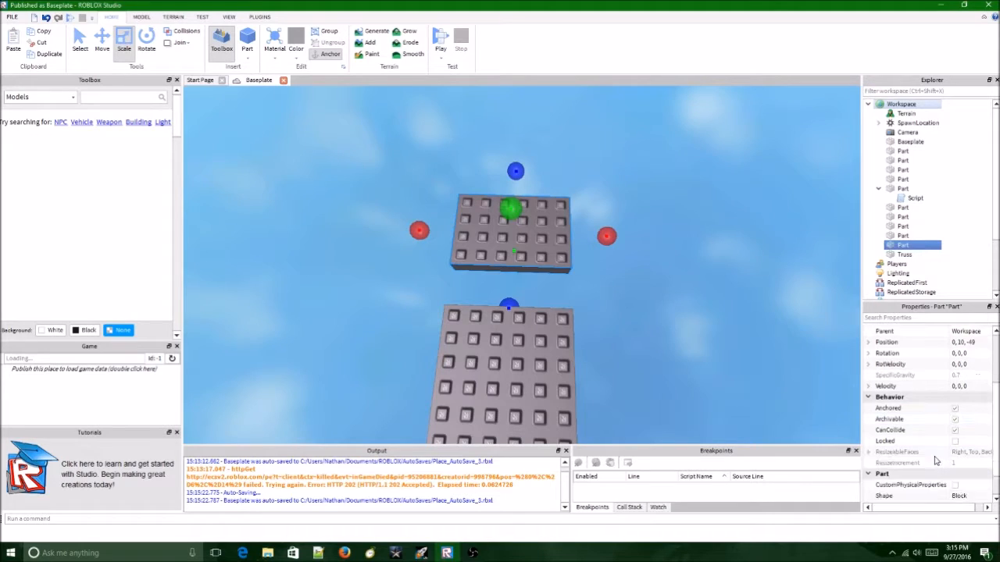
pyautogui.scroll(-1, 874, 459)
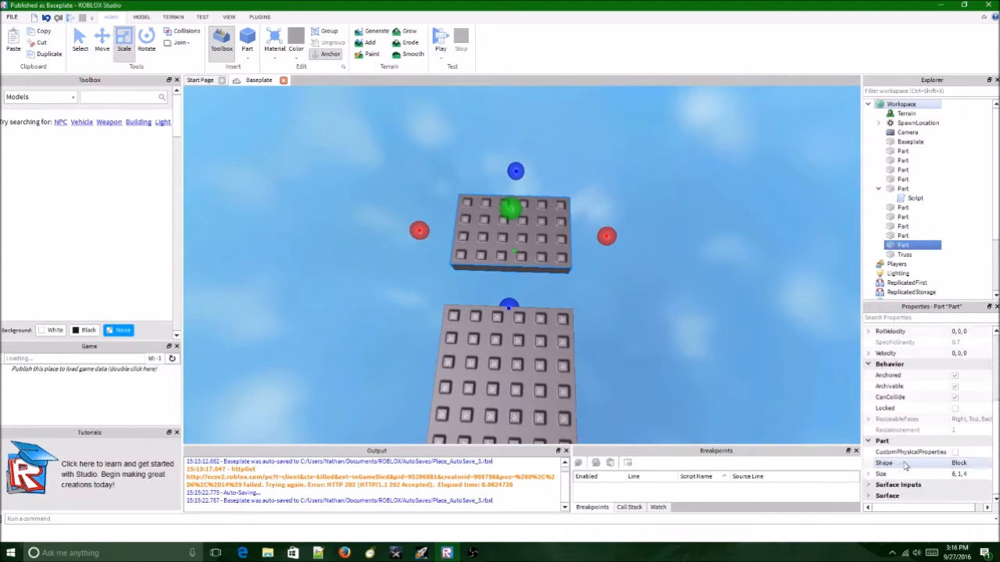
pyautogui.click(867, 420)
pyautogui.click(868, 420)
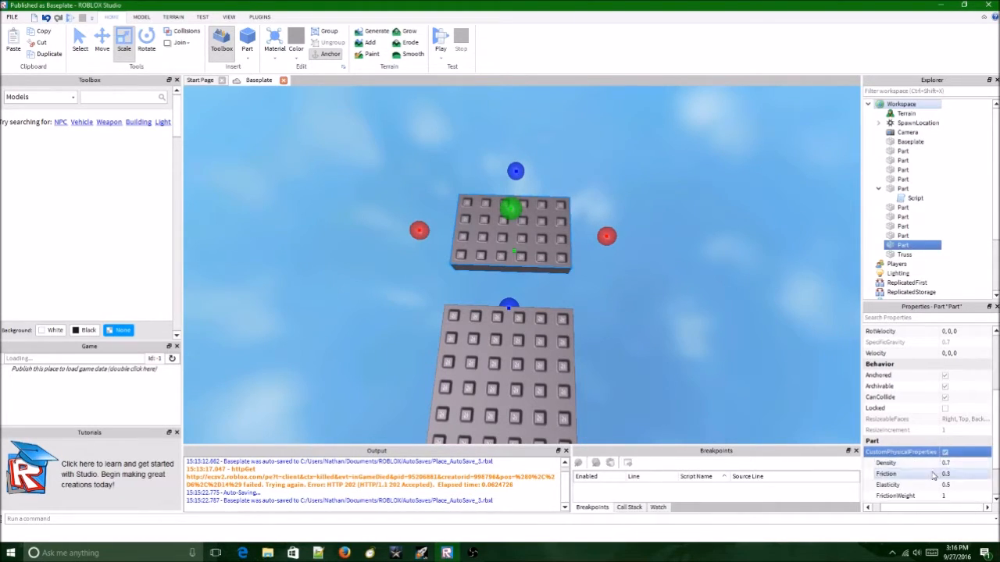
pyautogui.scroll(-1, 929, 472)
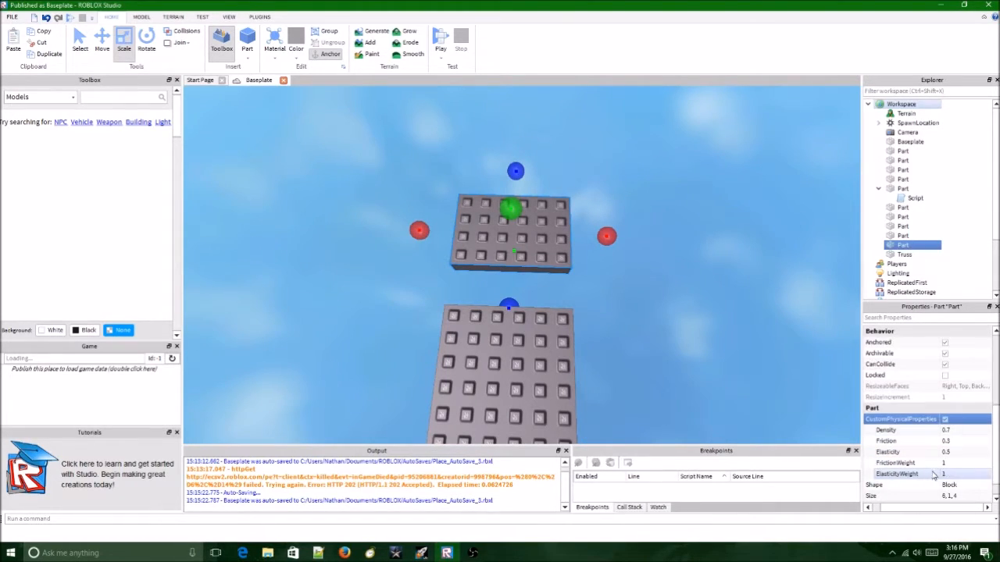
pyautogui.click(945, 419)
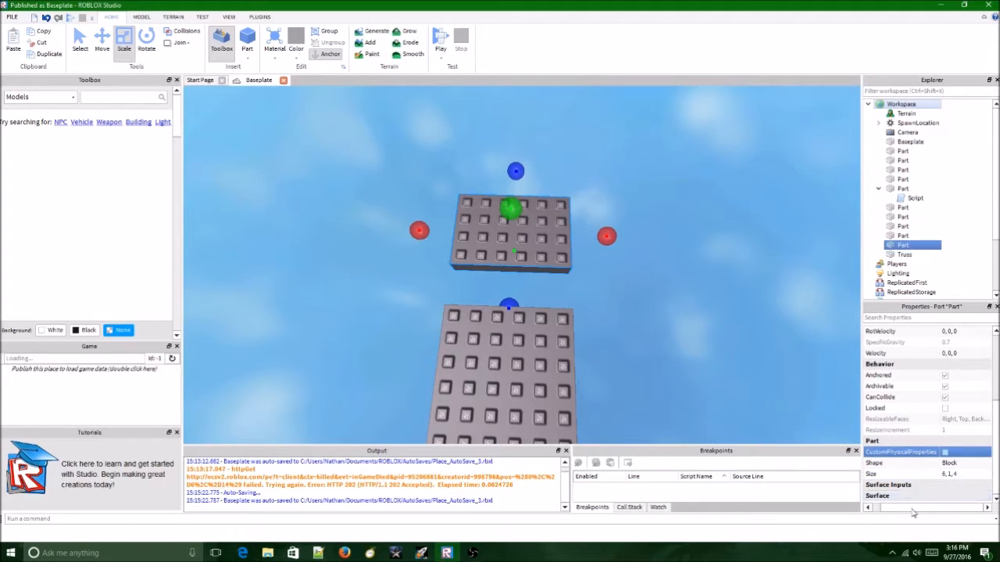
# Set the X velocity of the shortened upper platform to 8.
pyautogui.scroll(3, 955, 410)
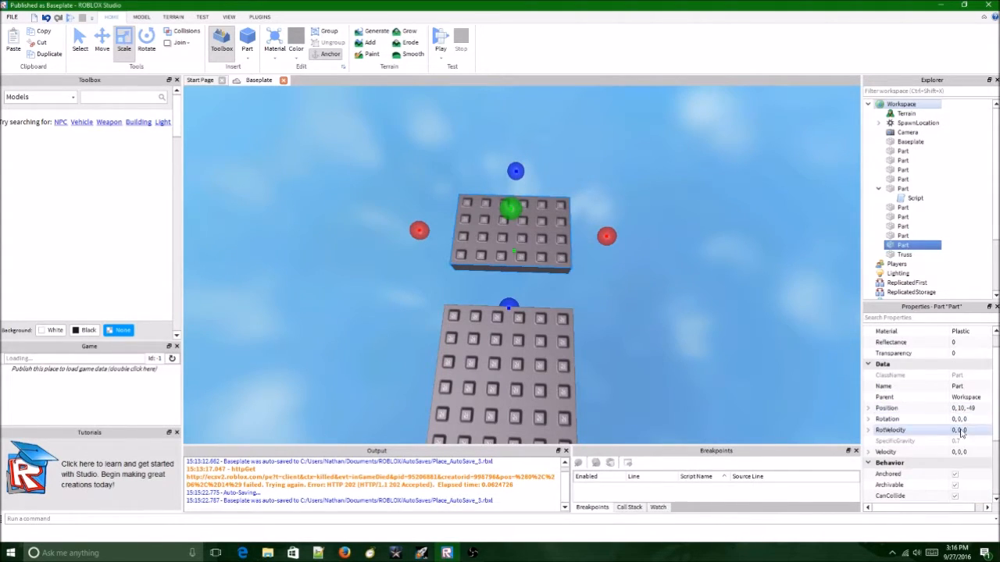
pyautogui.click(867, 453)
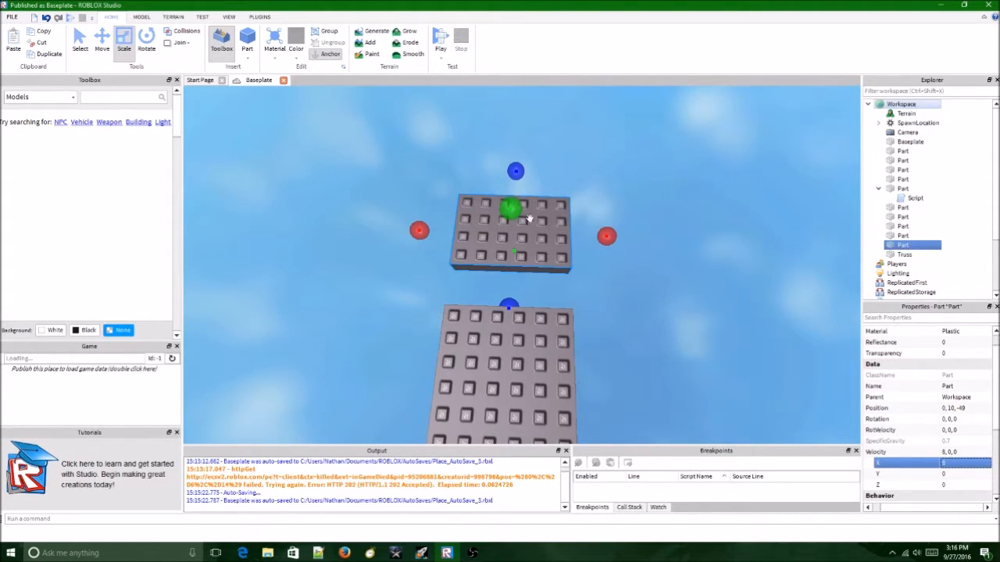
# Duplicate the shortened platform and move the copy outward, level with the others, to position 0, 10, -55.
pyautogui.moveTo(554, 228)
pyautogui.mouseDown(button='right')
pyautogui.moveTo(571, 205)
pyautogui.moveTo(569, 226)
pyautogui.mouseUp(button='right')
pyautogui.hotkey('ctrl', 'd')
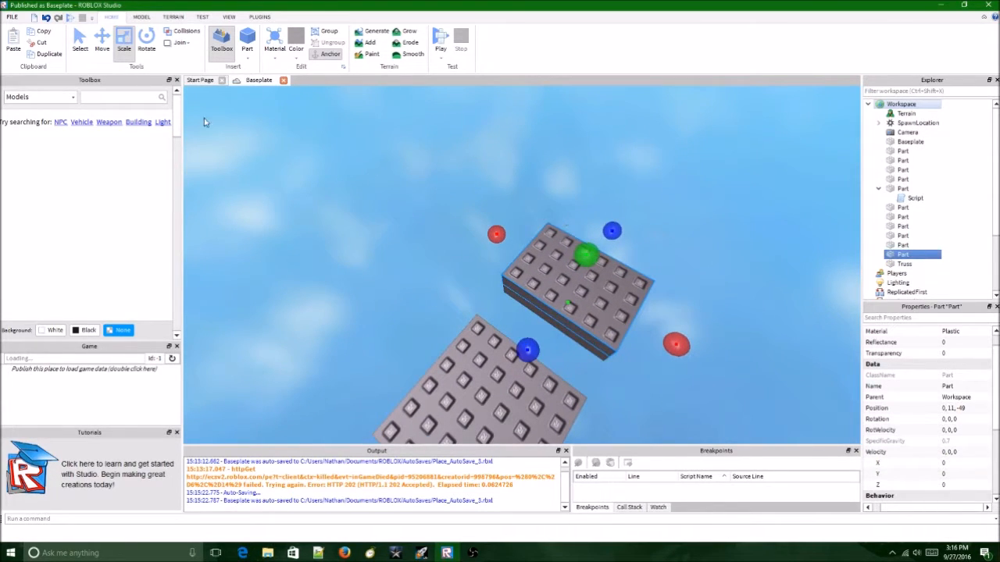
pyautogui.click(103, 42)
pyautogui.moveTo(422, 137); pyautogui.dragTo(548, 180, button='right')
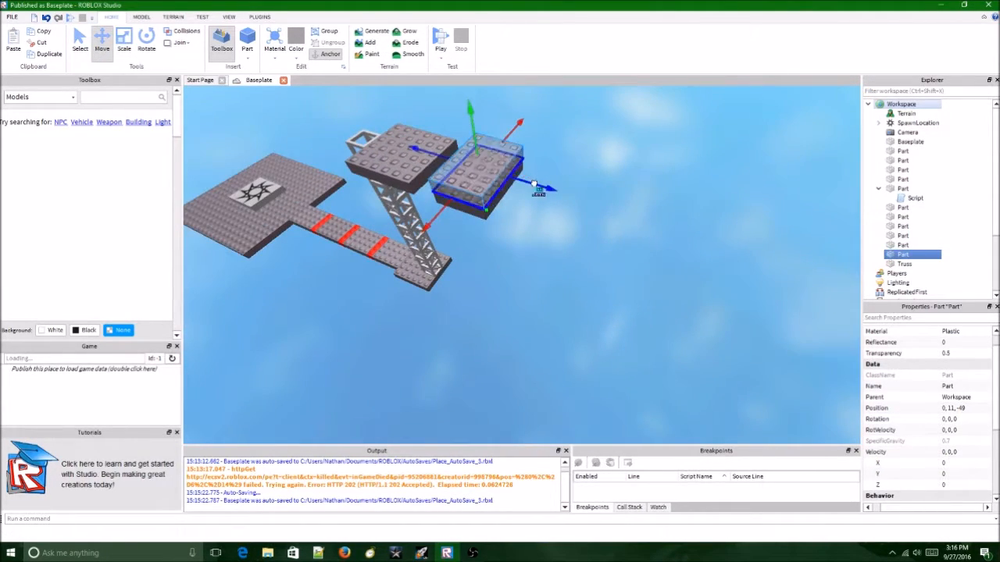
pyautogui.moveTo(531, 182); pyautogui.dragTo(630, 191)
pyautogui.moveTo(638, 193); pyautogui.dragTo(638, 187, button='right')
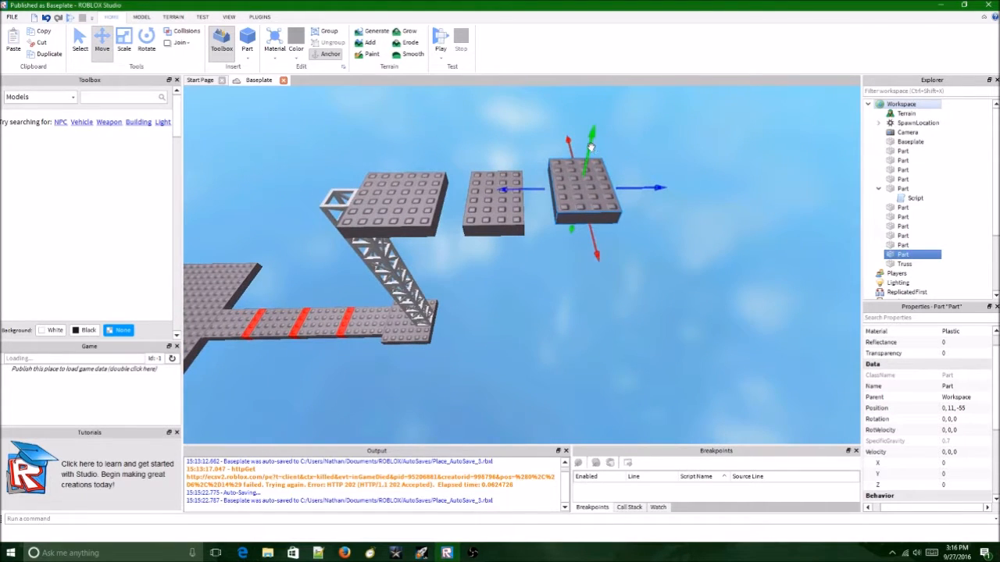
pyautogui.moveTo(591, 147); pyautogui.dragTo(591, 158)
# Set the X velocity of the duplicated platform to -8.
pyautogui.scroll(-1, 901, 425)
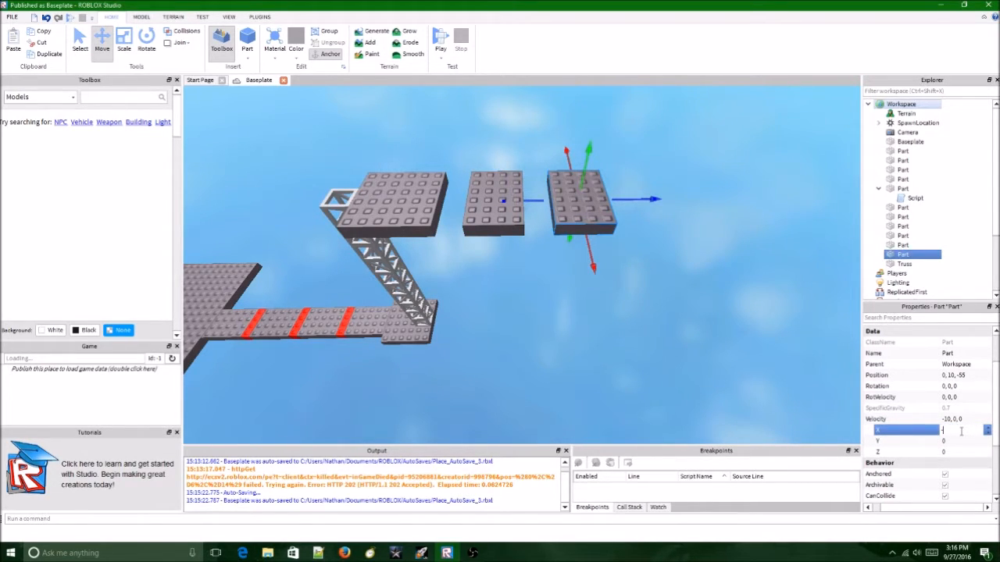
pyautogui.click(719, 241)
pyautogui.moveTo(719, 241); pyautogui.dragTo(712, 241, button='right')
pyautogui.scroll(-3, 682, 240)
pyautogui.scroll(4, 681, 241)
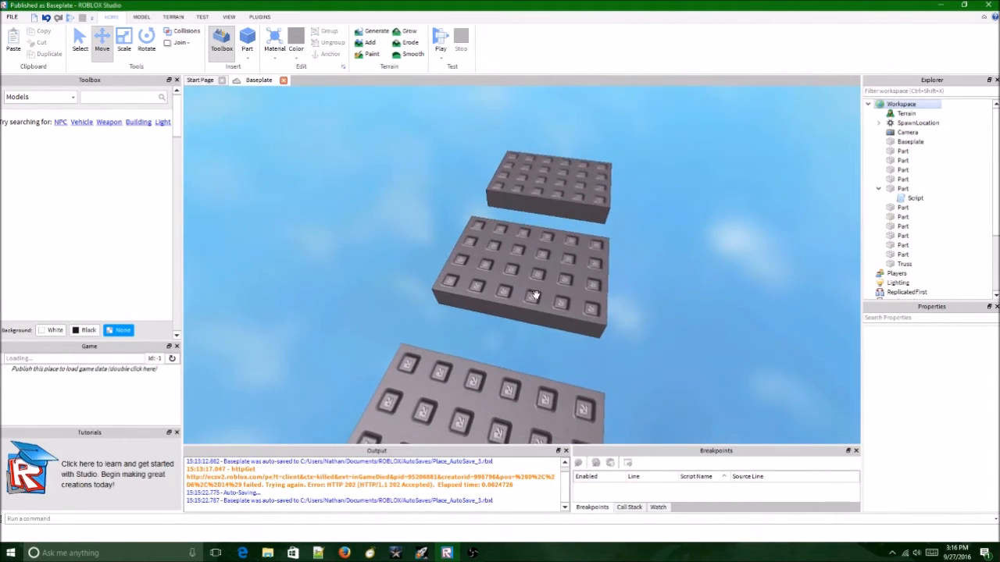
pyautogui.click(536, 295)
pyautogui.scroll(2, 555, 295)
pyautogui.click(666, 272)
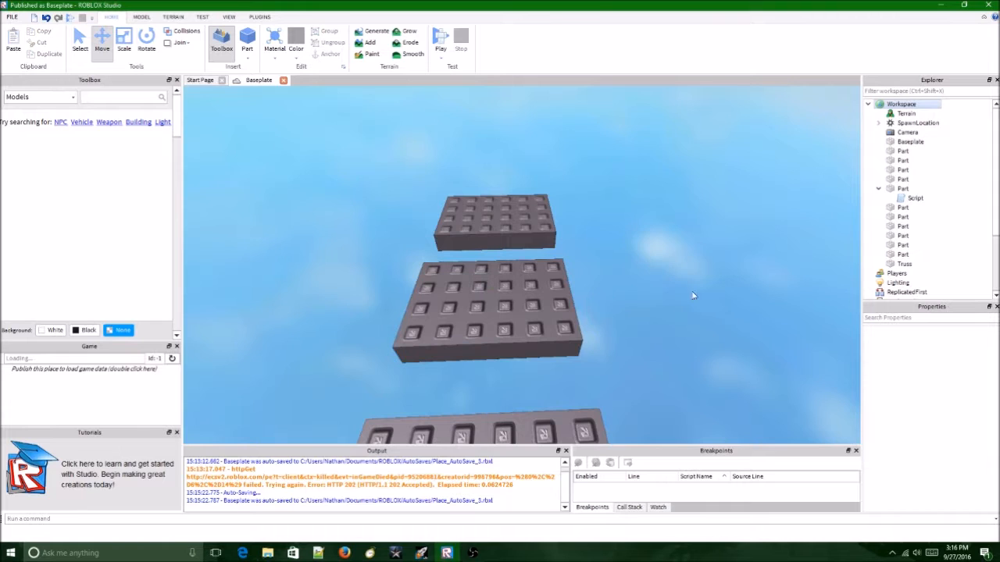
pyautogui.click(499, 307)
pyautogui.click(464, 95)
# Playtest the course from the spawn, running and jumping the character along it, and stop the test.
pyautogui.click(442, 37)
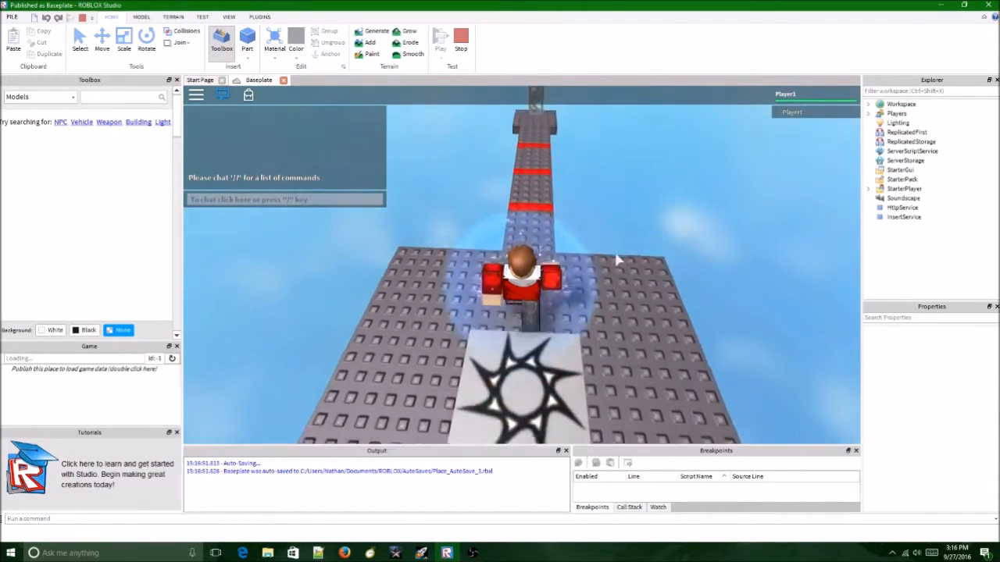
pyautogui.press('w')
pyautogui.moveTo(497, 225); pyautogui.dragTo(574, 240, button='right')
pyautogui.press('space')
pyautogui.press('space')
pyautogui.press('w')
pyautogui.press('w')
pyautogui.press('space')
pyautogui.press('w')
pyautogui.press('w')
pyautogui.press('w')
pyautogui.press('space')
pyautogui.press('w')
pyautogui.press('space')
pyautogui.click(461, 42)
# Duplicate the square platform at the top of the truss and place the copy level beyond the second shortened platform, leaving a gap.
pyautogui.scroll(-5, 574, 240)
pyautogui.scroll(5, 574, 240)
pyautogui.scroll(-3, 574, 240)
pyautogui.scroll(3, 574, 240)
pyautogui.scroll(-2, 574, 239)
pyautogui.click(380, 222)
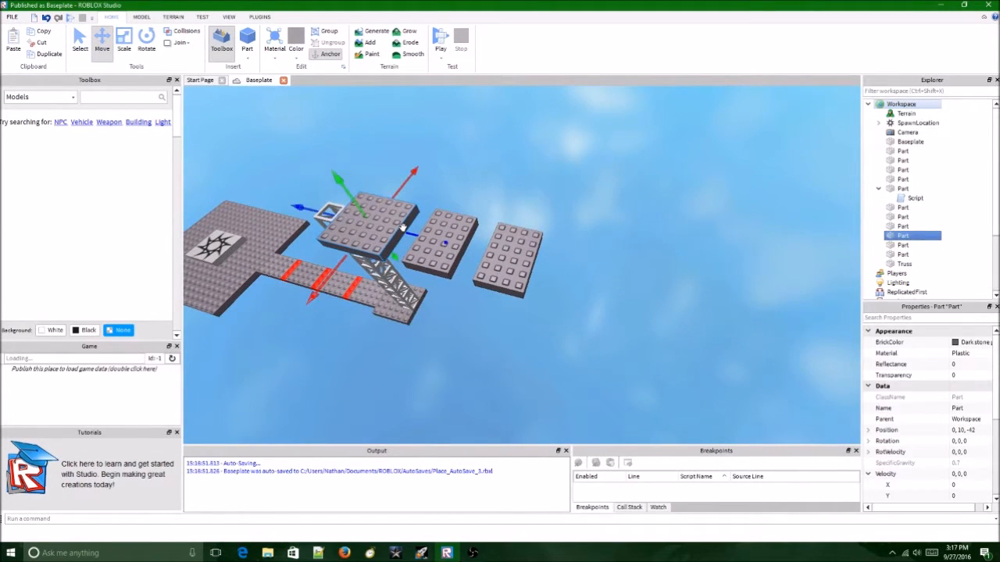
pyautogui.hotkey('ctrl', 'd')
pyautogui.moveTo(412, 225); pyautogui.dragTo(667, 271)
pyautogui.moveTo(609, 246); pyautogui.dragTo(605, 256)
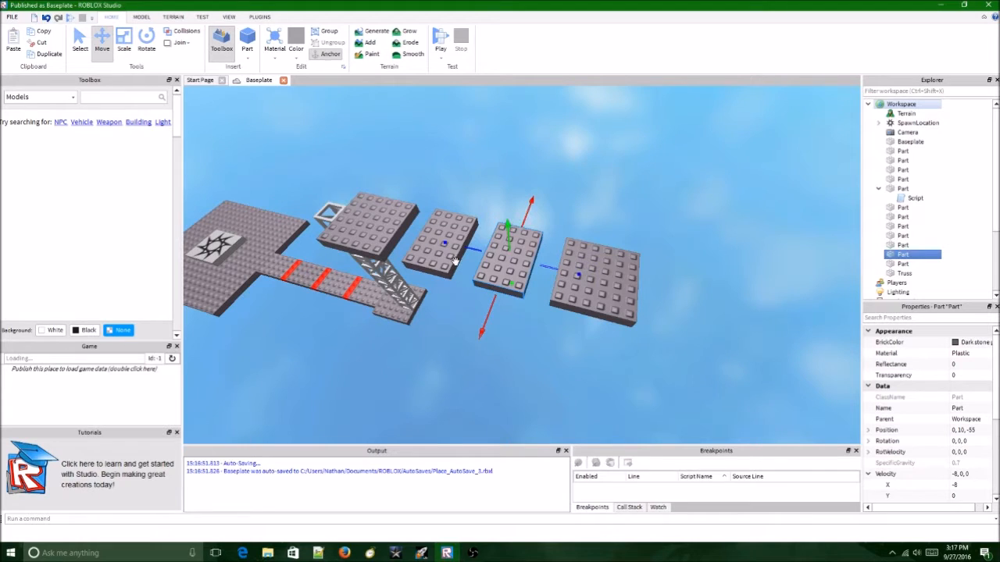
pyautogui.moveTo(441, 229); pyautogui.dragTo(677, 150, button='right')
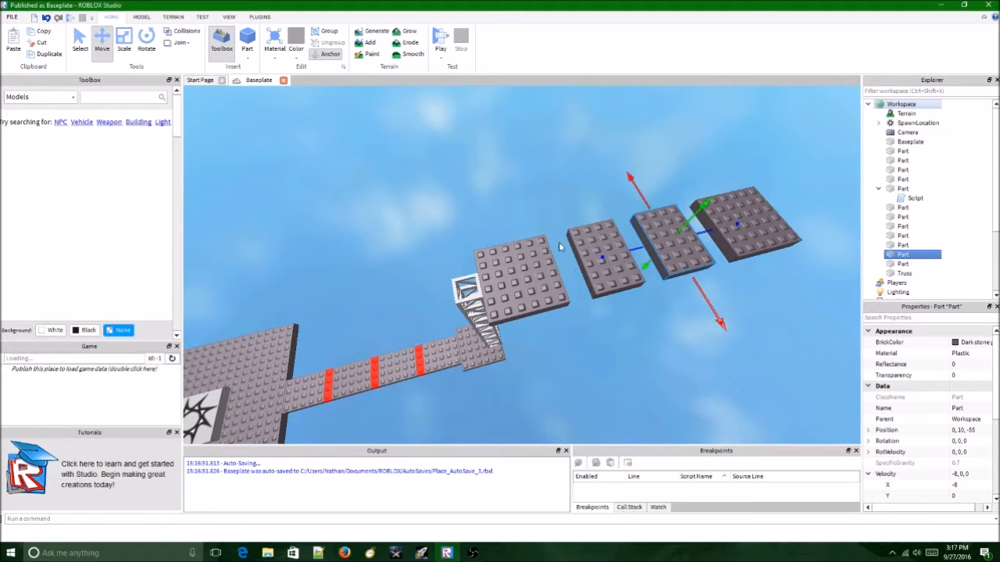
pyautogui.click(568, 165)
pyautogui.moveTo(598, 172); pyautogui.dragTo(538, 253, button='right')
pyautogui.click(511, 280)
pyautogui.press('a')
pyautogui.click(538, 252)
pyautogui.press('w')
pyautogui.press('s')
pyautogui.press('w')
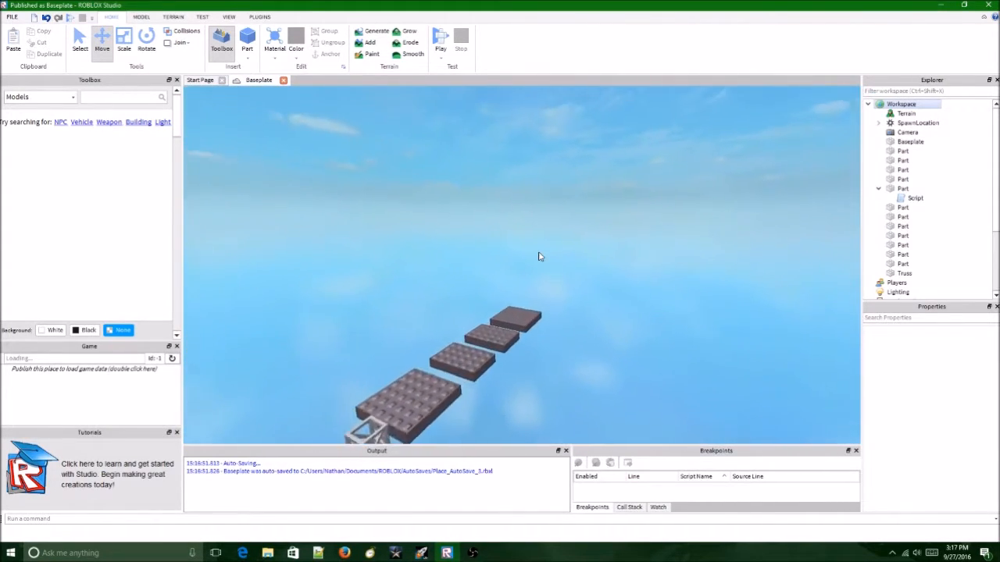
pyautogui.press('w')
# Apply the Smooth surface to the tops of the two shortened upper platforms.
pyautogui.click(565, 267)
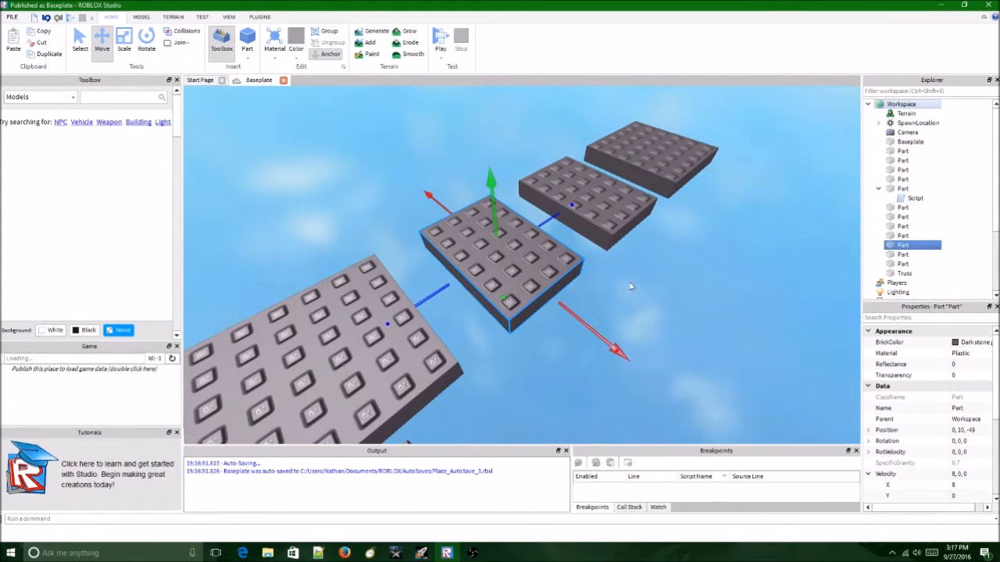
pyautogui.click(140, 17)
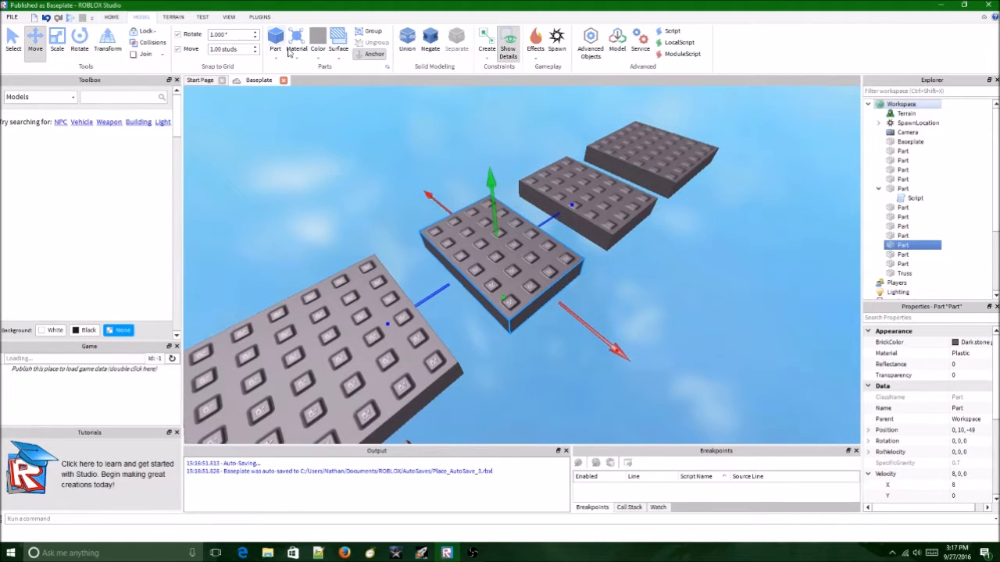
pyautogui.click(338, 60)
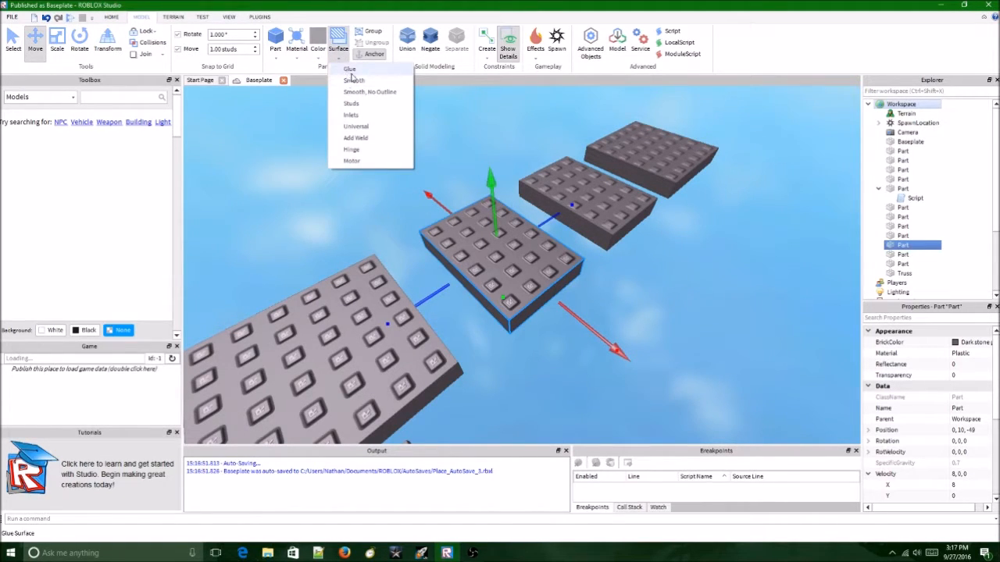
pyautogui.click(356, 80)
pyautogui.click(513, 246)
pyautogui.moveTo(556, 301); pyautogui.dragTo(556, 303, button='right')
pyautogui.click(526, 222)
pyautogui.click(649, 268)
pyautogui.moveTo(687, 217); pyautogui.dragTo(689, 219, button='right')
pyautogui.click(625, 395)
pyautogui.moveTo(636, 303); pyautogui.dragTo(636, 305, button='right')
pyautogui.press('w')
pyautogui.press('s')
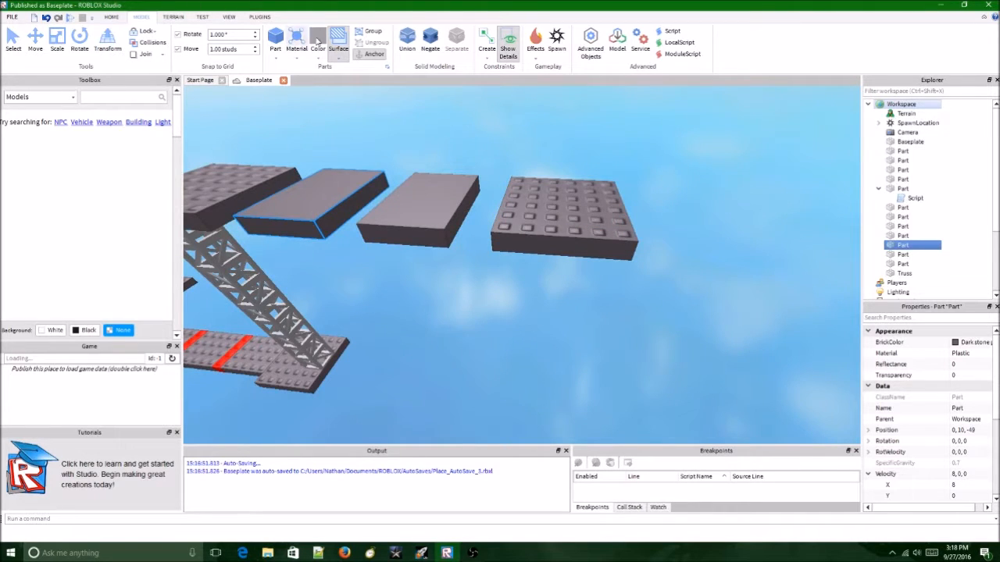
pyautogui.click(14, 39)
# Look over the whole course from the spawn baseplate to the upper platforms, inspecting the first red kill strip.
pyautogui.moveTo(545, 193); pyautogui.dragTo(542, 197, button='right')
pyautogui.scroll(-6, 545, 193)
pyautogui.press('w')
pyautogui.click(544, 196)
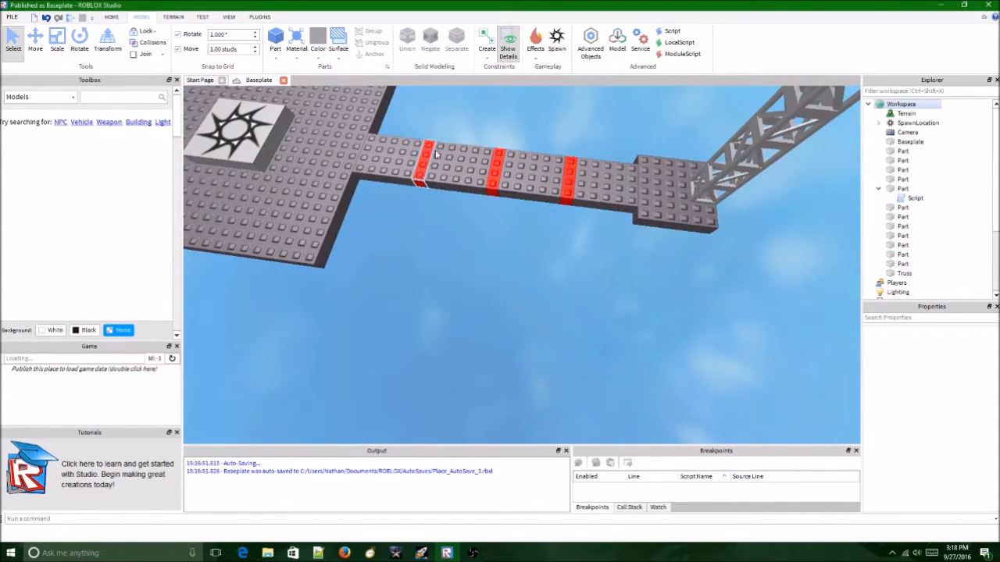
pyautogui.moveTo(680, 184); pyautogui.dragTo(652, 183, button='right')
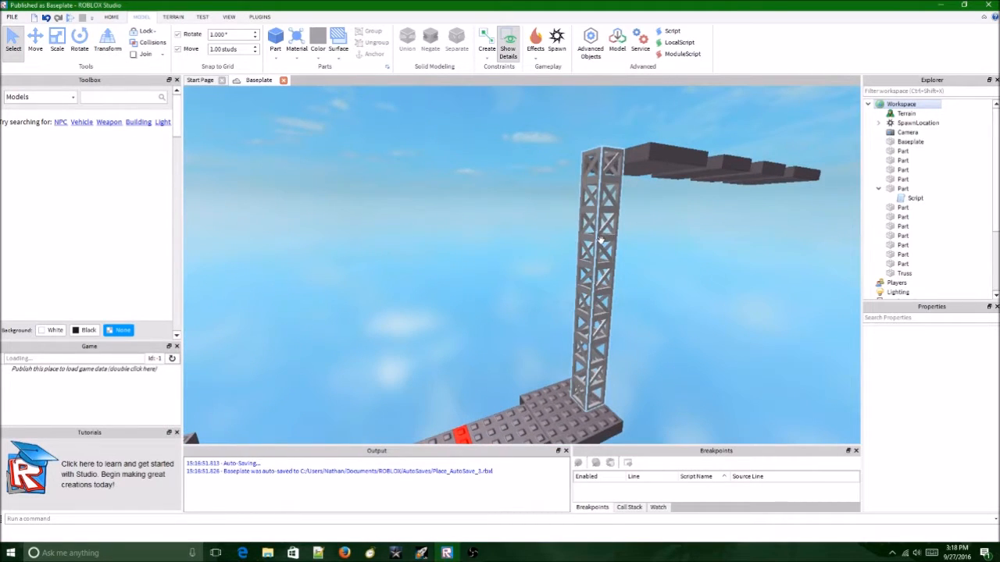
pyautogui.moveTo(600, 240); pyautogui.dragTo(601, 241, button='right')
pyautogui.scroll(-5, 601, 241)
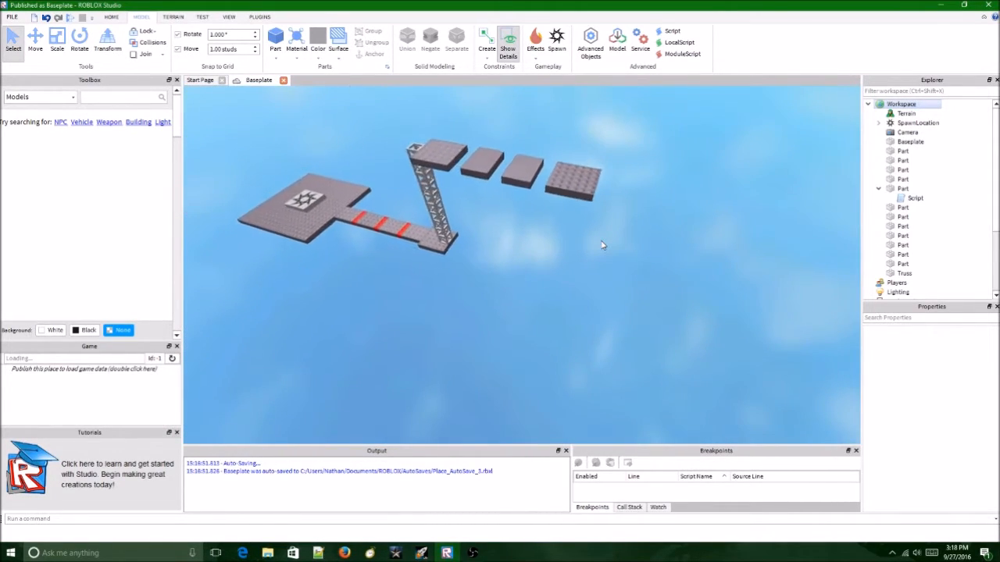
pyautogui.press('a')
pyautogui.moveTo(507, 236); pyautogui.dragTo(507, 236, button='right')
pyautogui.scroll(5, 507, 235)
pyautogui.scroll(3, 507, 236)
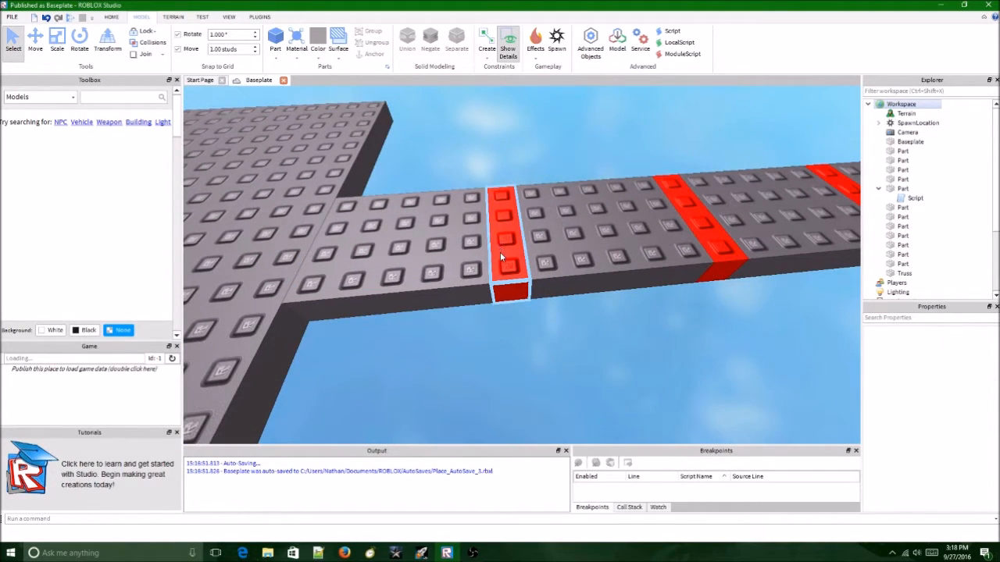
pyautogui.click(500, 256)
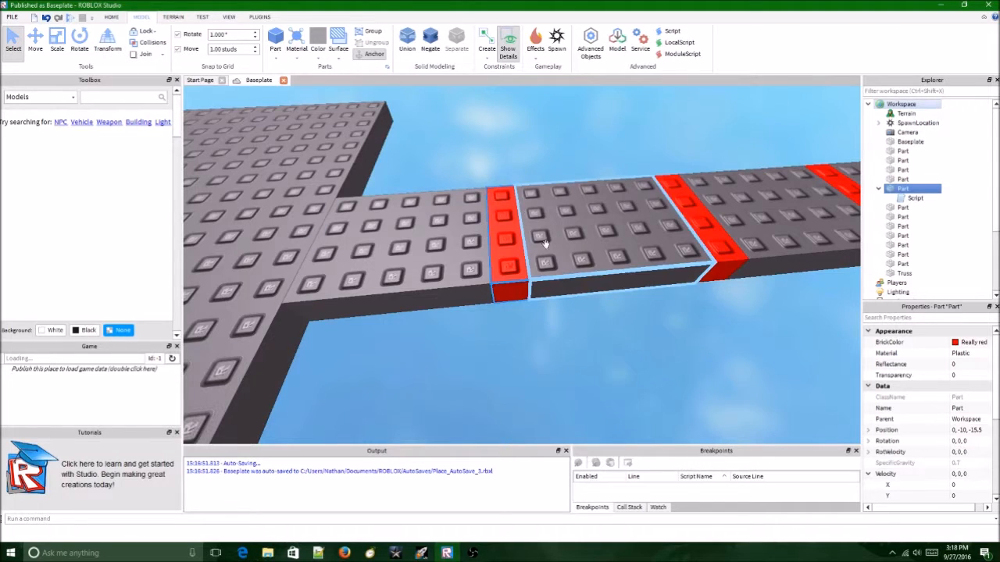
pyautogui.moveTo(501, 324); pyautogui.dragTo(503, 324, button='right')
pyautogui.scroll(-3, 500, 320)
pyautogui.click(501, 324)
# Duplicate the platform at the foot of the truss and place the copy against the outermost upper platform at position 0, 10, -68.
pyautogui.click(522, 321)
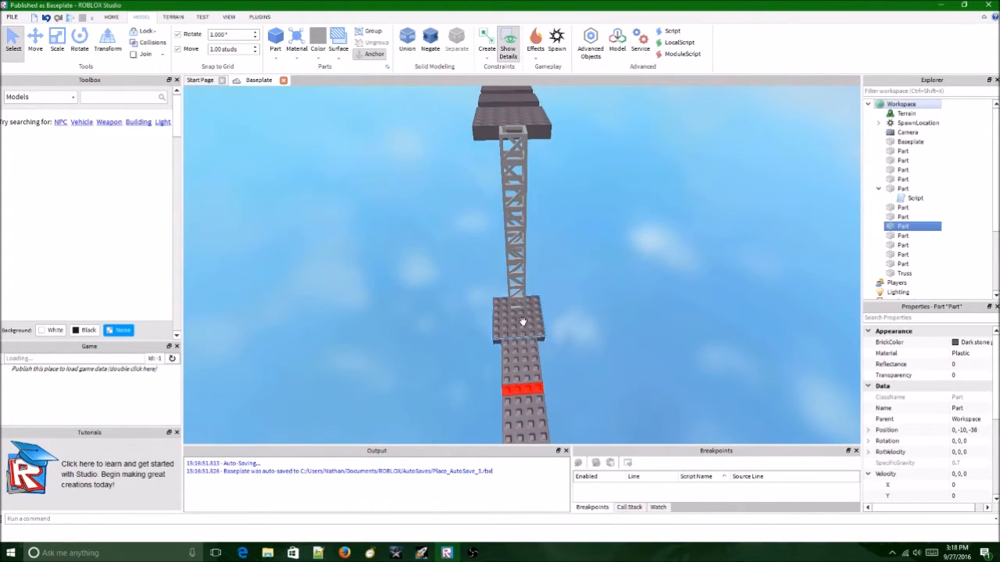
pyautogui.hotkey('ctrl', 'd')
pyautogui.moveTo(525, 138); pyautogui.dragTo(427, 264)
pyautogui.moveTo(427, 260); pyautogui.dragTo(425, 257, button='right')
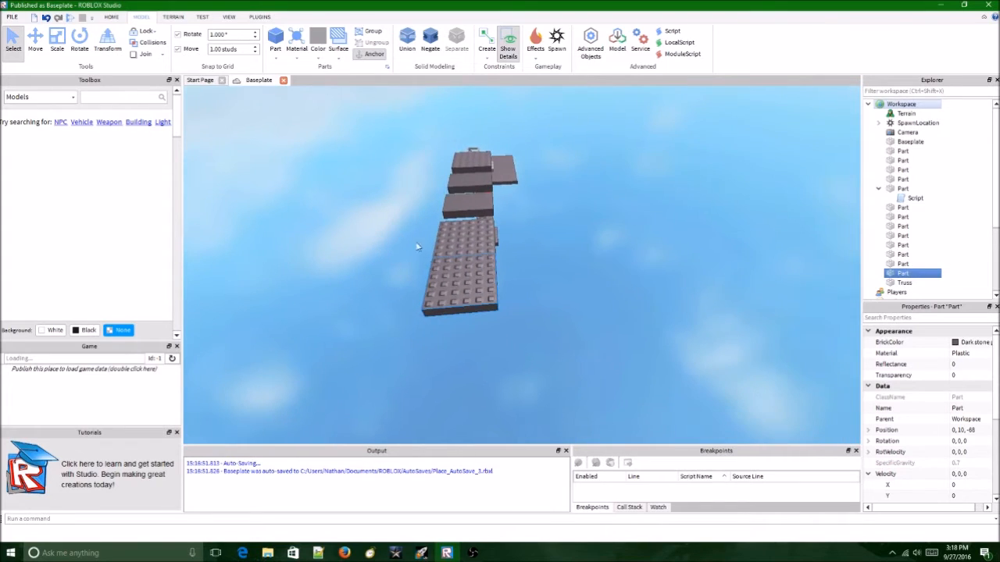
# Narrow the new end platform equally from both sides into a centred strip two studs wide.
pyautogui.press('f')
pyautogui.moveTo(626, 238); pyautogui.dragTo(585, 247)
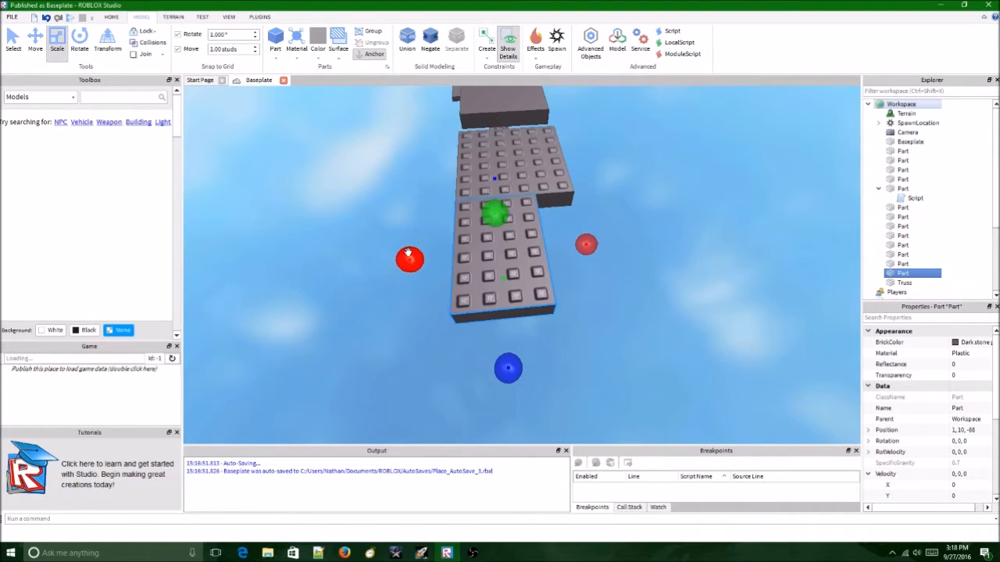
pyautogui.moveTo(408, 259); pyautogui.dragTo(457, 260)
pyautogui.moveTo(475, 257); pyautogui.dragTo(484, 259, button='right')
# Set the narrow strip's transparency to 0.95 and reselect the strip.
pyautogui.scroll(2, 611, 228)
pyautogui.scroll(-4, 725, 260)
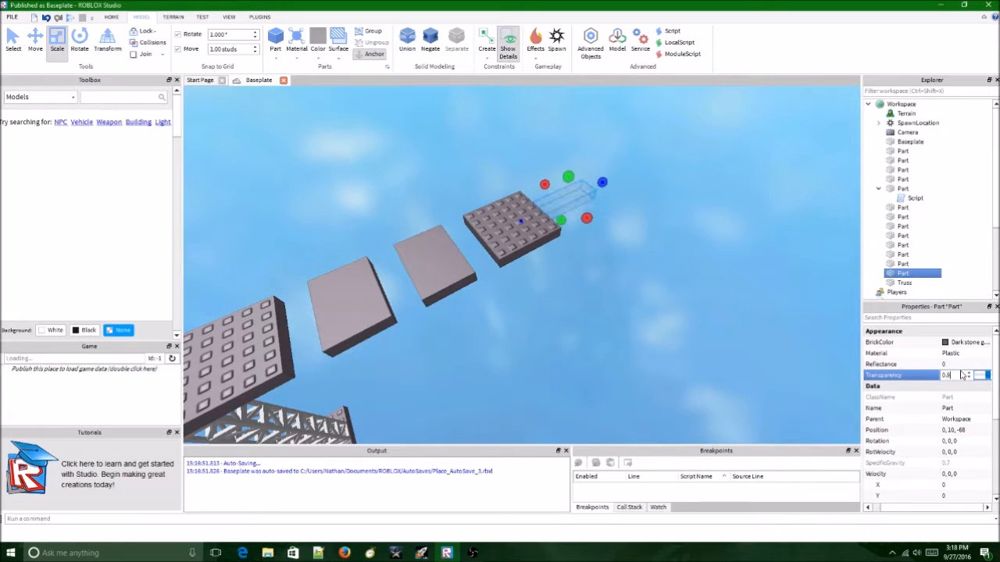
pyautogui.click(686, 204)
pyautogui.press('w')
pyautogui.moveTo(680, 192); pyautogui.dragTo(680, 189, button='right')
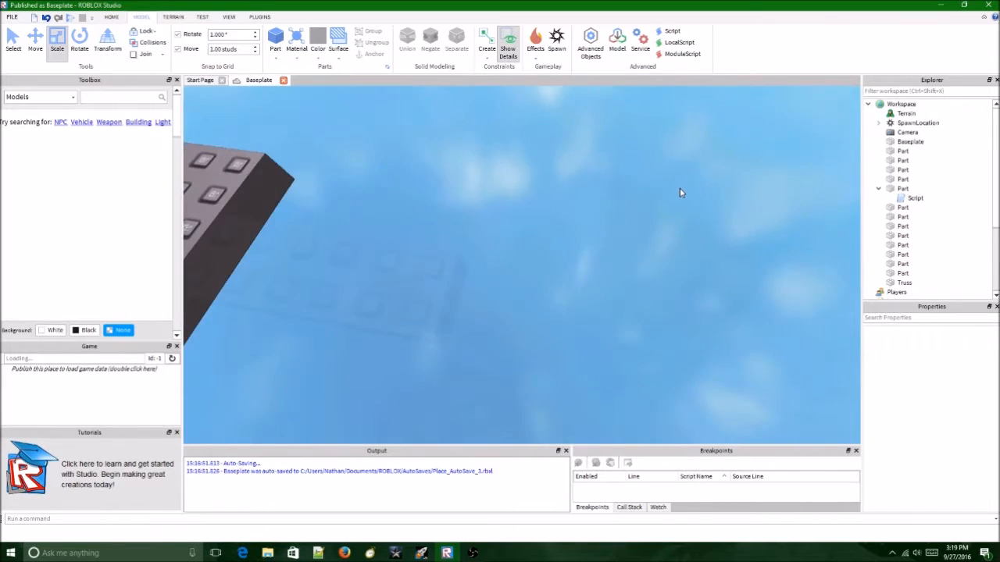
pyautogui.click(453, 225)
pyautogui.moveTo(603, 239); pyautogui.dragTo(561, 115, button='right')
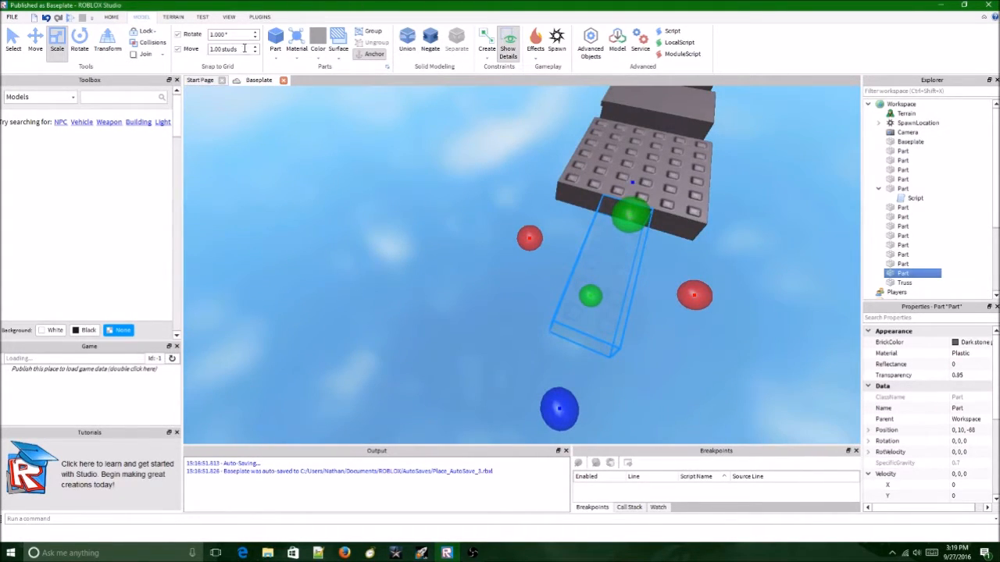
# Apply the Smooth surface to the nearly transparent strip at the end of the course.
pyautogui.click(173, 17)
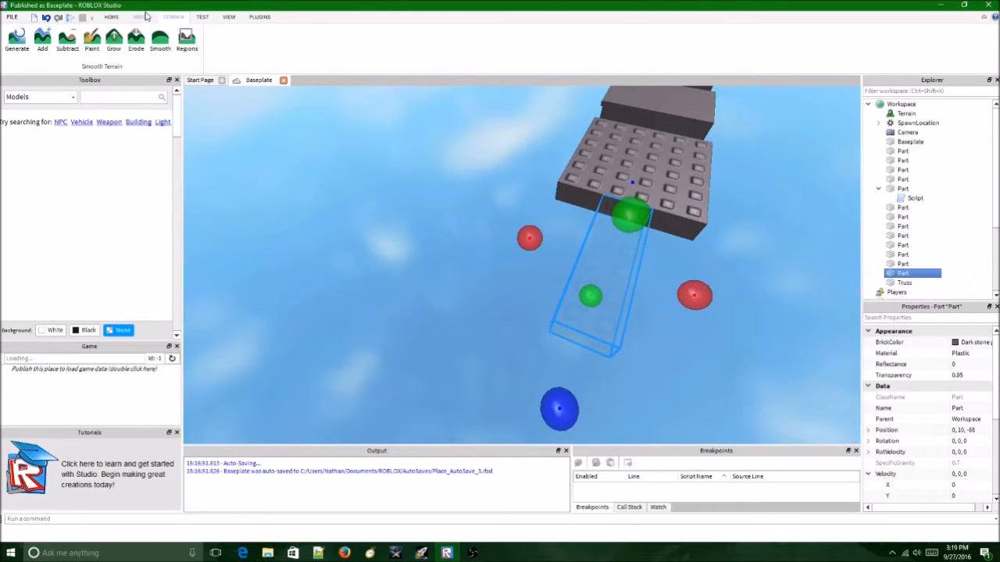
pyautogui.click(144, 17)
pyautogui.click(338, 58)
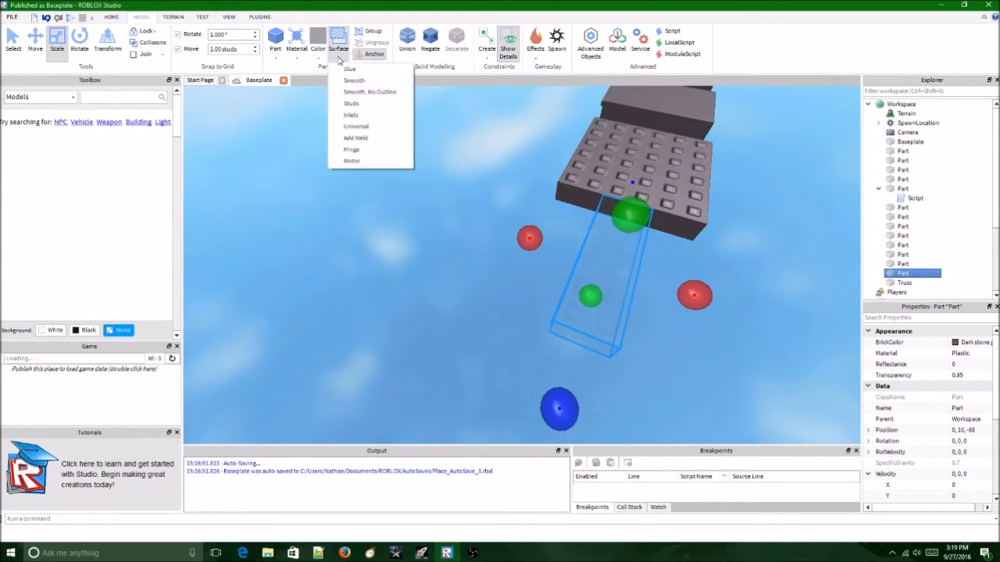
pyautogui.click(351, 81)
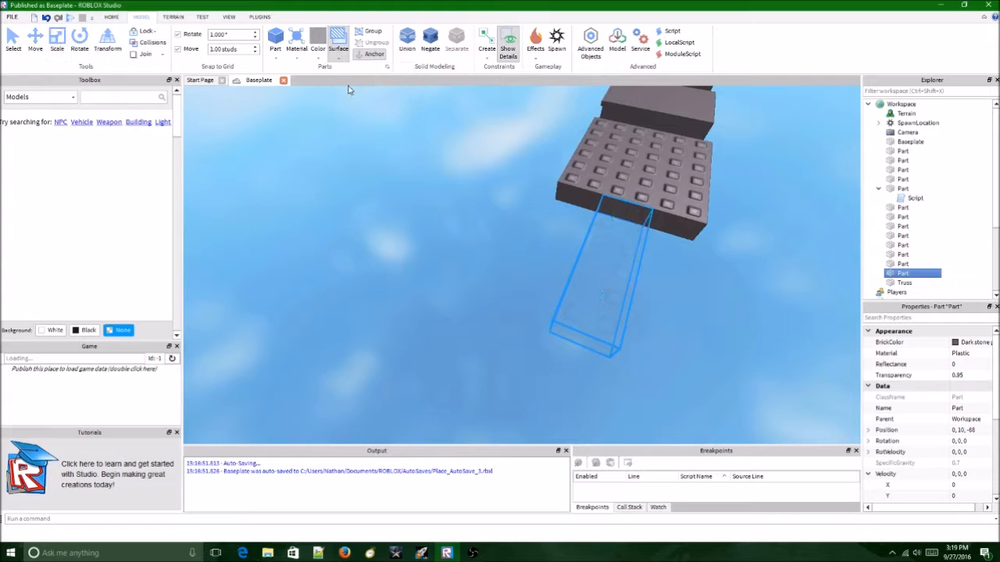
pyautogui.moveTo(611, 265); pyautogui.dragTo(610, 291, button='right')
pyautogui.scroll(-3, 610, 291)
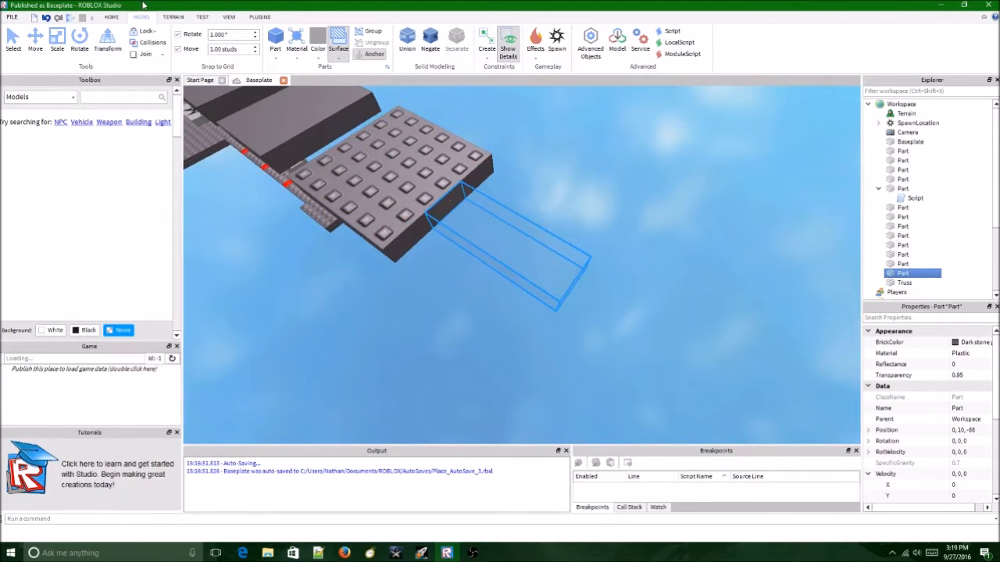
# Examine from several distances and angles how visible the deselected transparent strip is against the sky.
pyautogui.click(13, 39)
pyautogui.click(617, 157)
pyautogui.scroll(5, 617, 180)
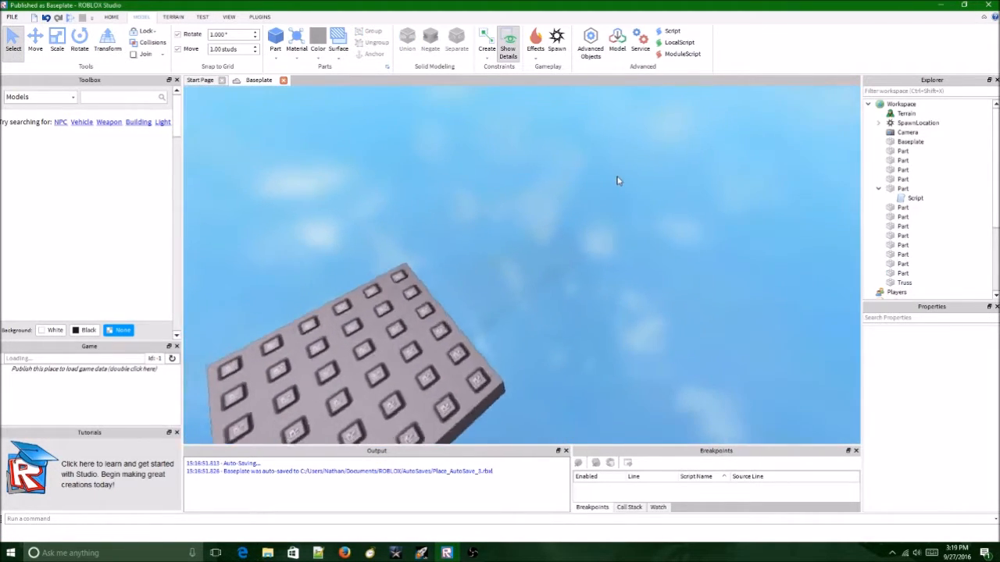
pyautogui.moveTo(617, 181); pyautogui.dragTo(617, 181, button='right')
pyautogui.scroll(-4, 577, 140)
pyautogui.moveTo(576, 141); pyautogui.dragTo(575, 138, button='right')
pyautogui.scroll(2, 578, 143)
pyautogui.scroll(5, 578, 143)
pyautogui.scroll(-3, 576, 141)
pyautogui.scroll(3, 577, 141)
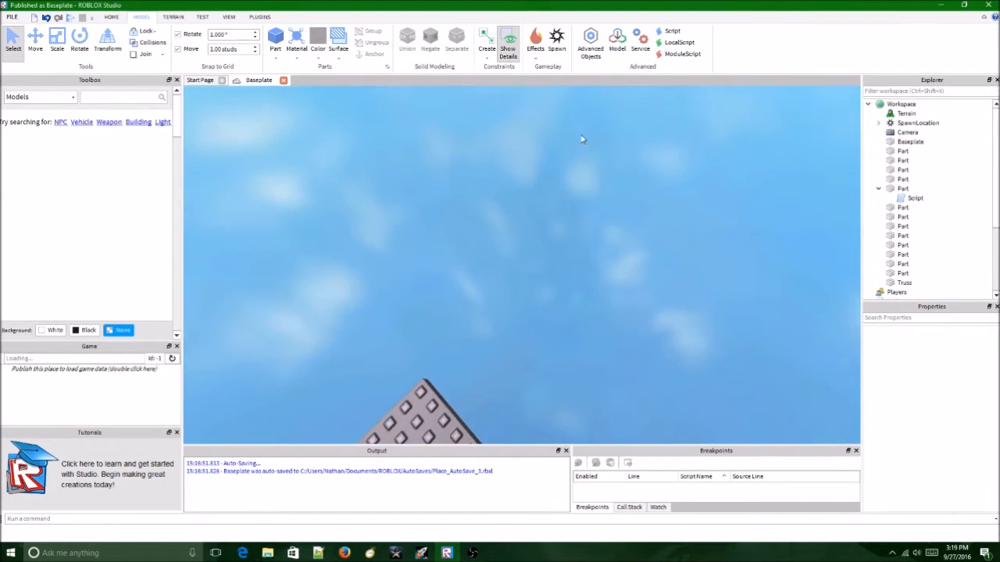
pyautogui.moveTo(310, 132); pyautogui.dragTo(550, 227, button='right')
pyautogui.scroll(-1, 550, 227)
# Lengthen the transparent strip at its outer end, away from the studded platform.
pyautogui.click(503, 224)
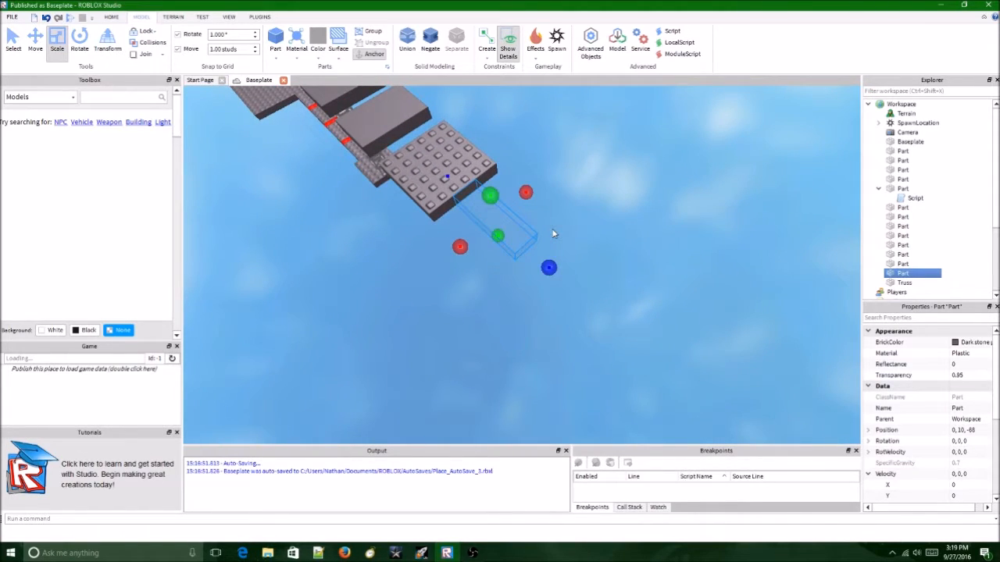
pyautogui.scroll(-5, 953, 377)
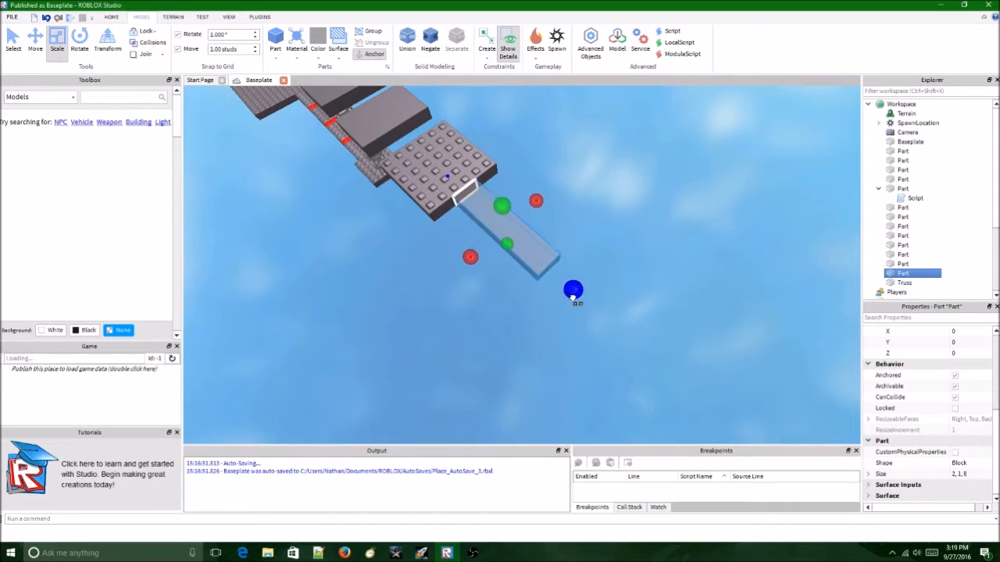
pyautogui.click(656, 258)
# Duplicate the transparent strip and bring the copy near the outer end of the original.
pyautogui.click(550, 249)
pyautogui.press('.')
pyautogui.hotkey('ctrl', 'd')
pyautogui.moveTo(505, 254); pyautogui.dragTo(748, 227)
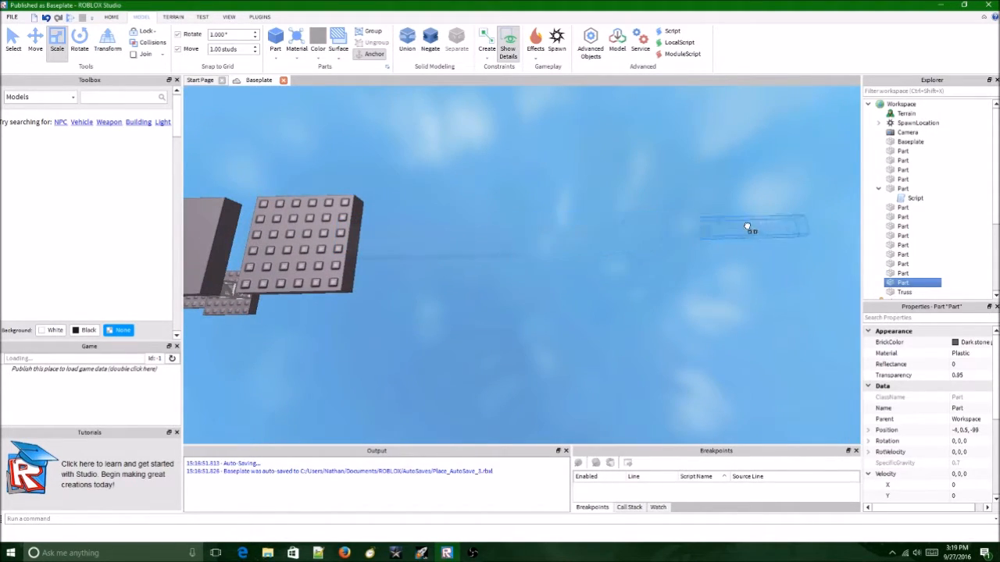
pyautogui.press(',')
pyautogui.moveTo(595, 225); pyautogui.dragTo(543, 270)
pyautogui.press('d')
pyautogui.press(',')
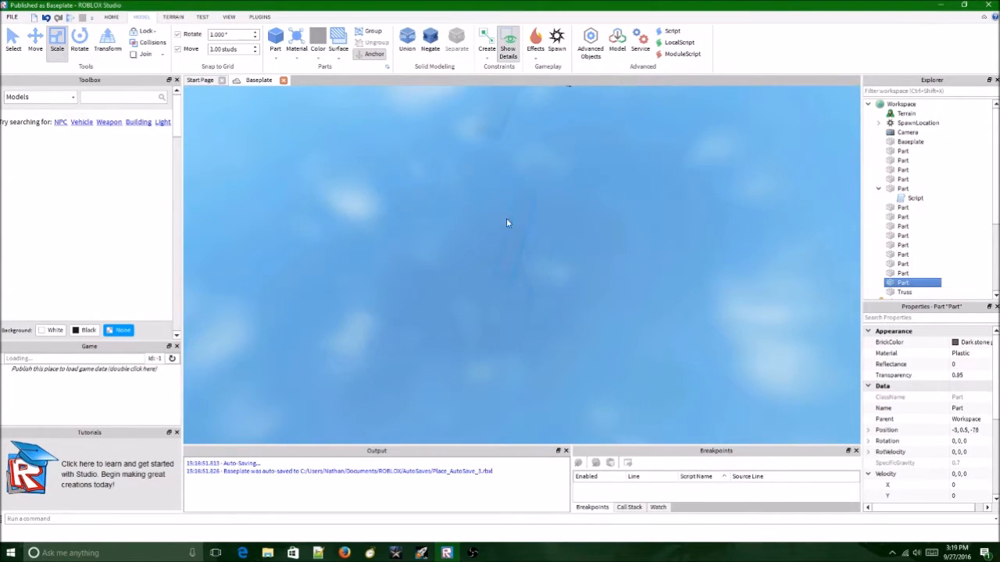
# Turn the copied strip 90 degrees and place it crosswise at the first strip's outer end, at position -4, 10, -76.
pyautogui.press('pageup')
pyautogui.press('pageup')
pyautogui.moveTo(547, 159); pyautogui.dragTo(556, 190)
pyautogui.press('pagedown')
pyautogui.press('pagedown')
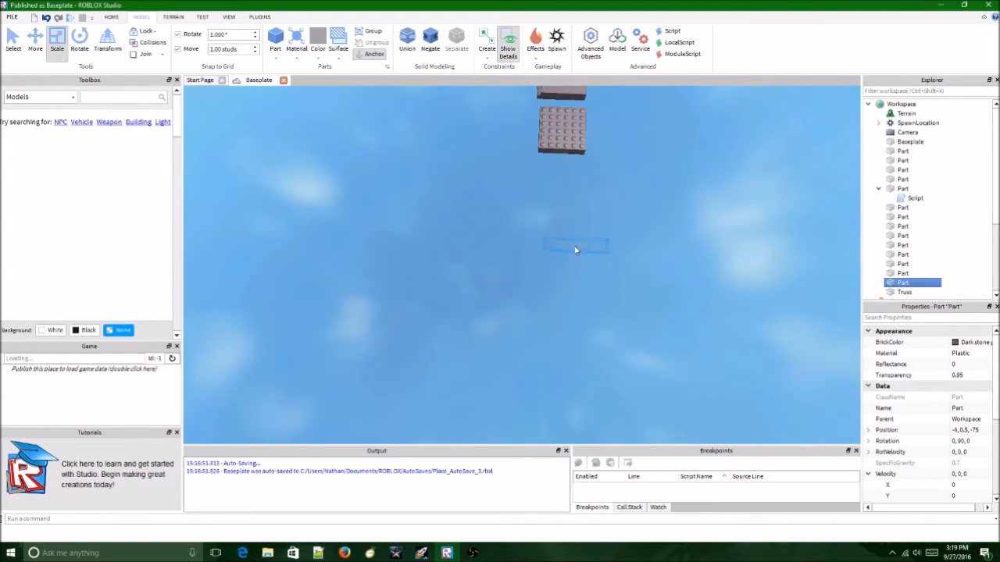
pyautogui.scroll(4, 588, 255)
pyautogui.moveTo(589, 255)
pyautogui.mouseDown(button='right')
pyautogui.moveTo(593, 268)
pyautogui.moveTo(599, 241)
pyautogui.moveTo(599, 251)
pyautogui.mouseUp(button='right')
pyautogui.scroll(-2, 593, 268)
pyautogui.click(601, 251)
pyautogui.scroll(6, 601, 251)
pyautogui.click(598, 250)
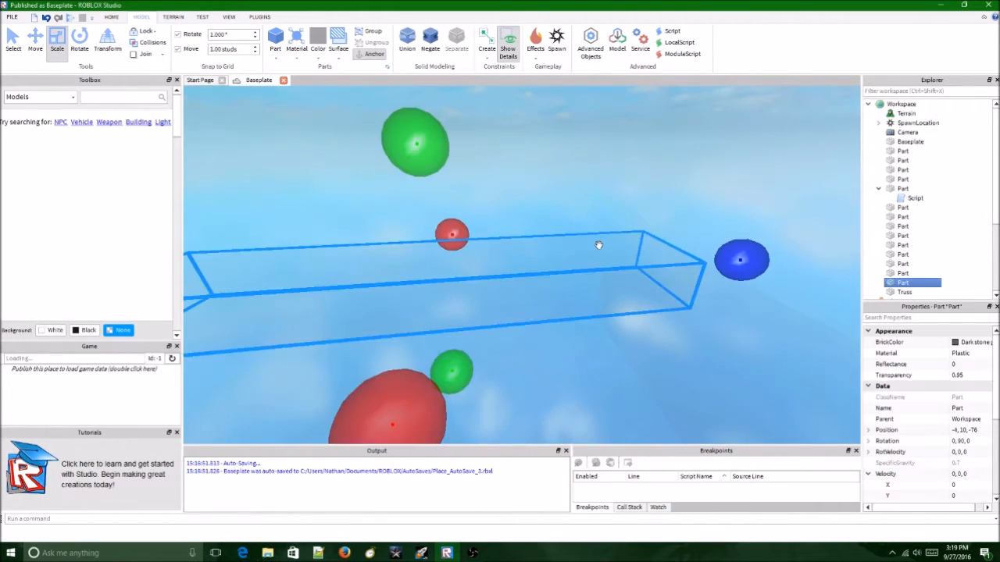
# Inspect the corner where the two transparent strips meet, comparing how visible each one is.
pyautogui.click(629, 230)
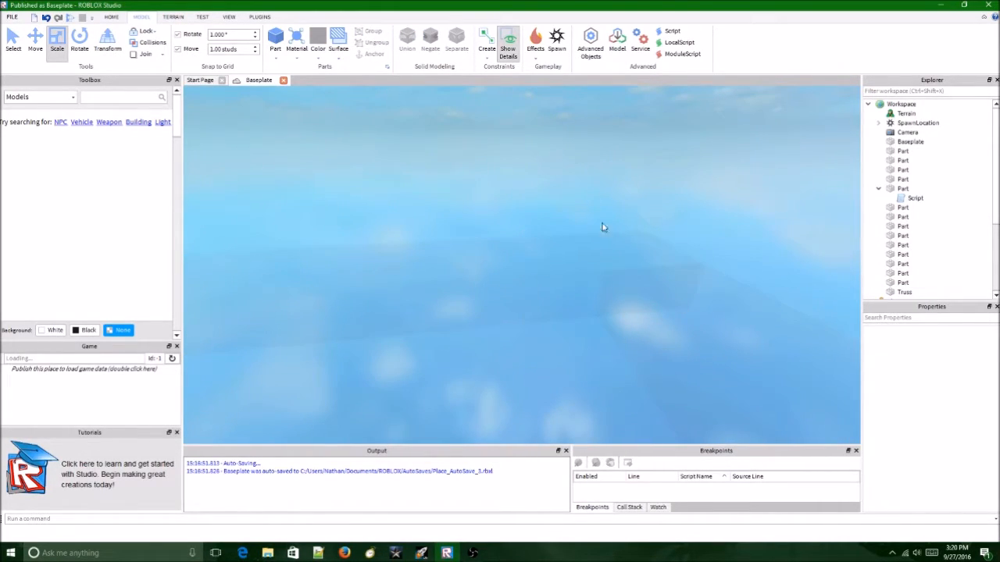
pyautogui.click(533, 260)
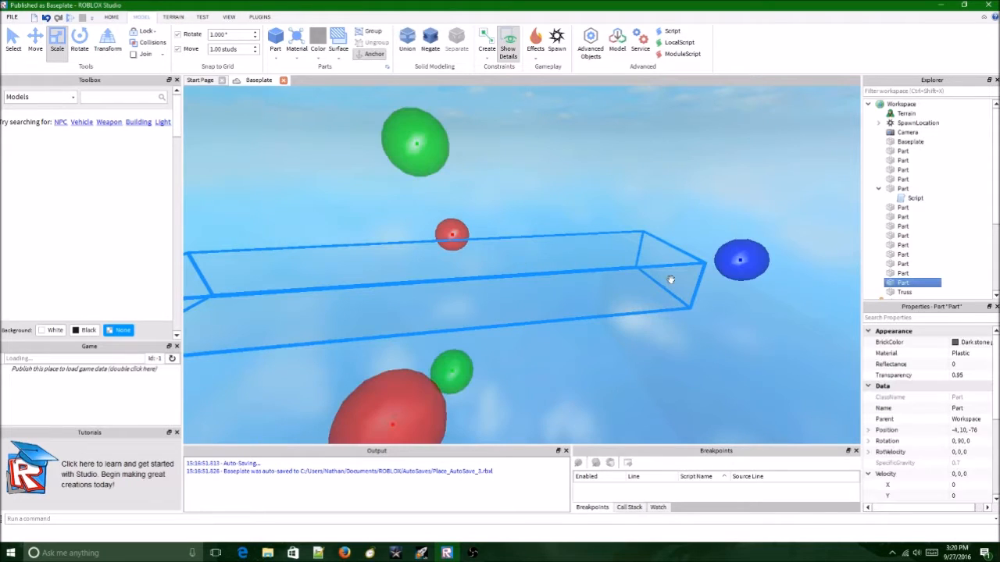
pyautogui.click(691, 334)
pyautogui.moveTo(691, 333); pyautogui.dragTo(718, 338, button='right')
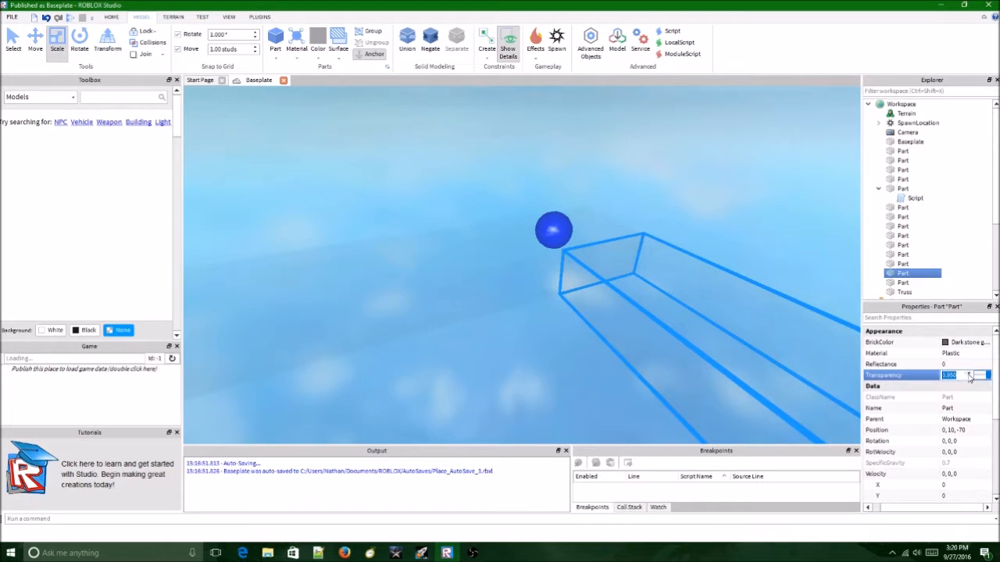
pyautogui.click(441, 261)
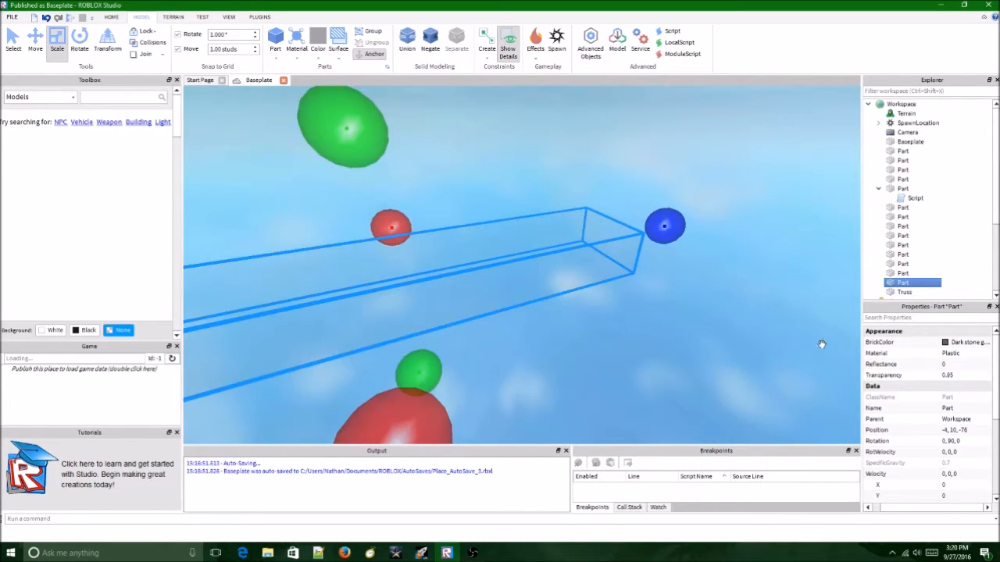
pyautogui.press('f')
pyautogui.moveTo(711, 292); pyautogui.dragTo(712, 294, button='right')
pyautogui.click(650, 334)
pyautogui.moveTo(650, 334); pyautogui.dragTo(651, 336, button='right')
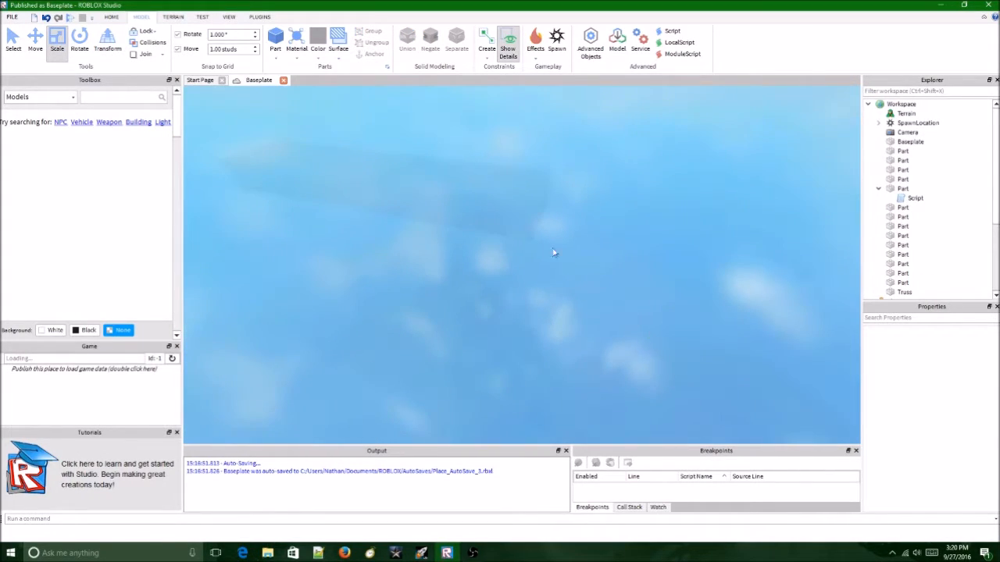
# Set the crosswise strip's transparency to 0.99 and deselect it.
pyautogui.click(487, 180)
pyautogui.click(981, 376)
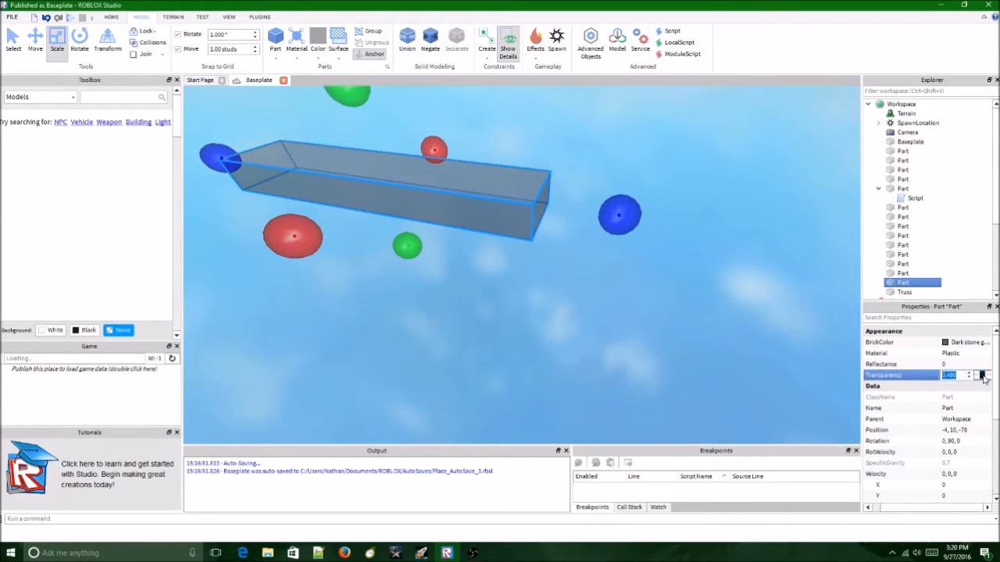
pyautogui.moveTo(982, 376); pyautogui.dragTo(992, 377)
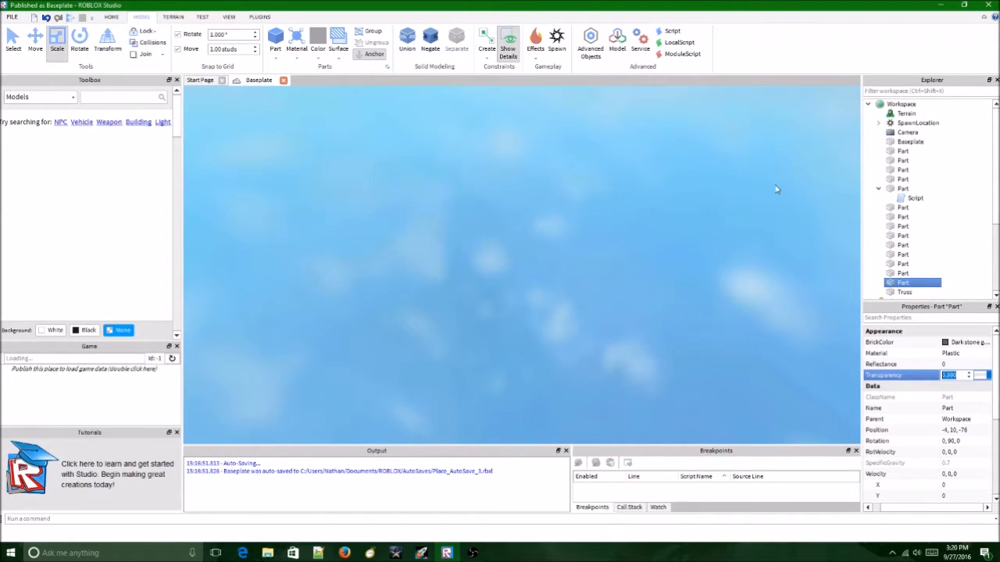
pyautogui.click(776, 189)
pyautogui.moveTo(775, 189); pyautogui.dragTo(776, 189, button='right')
pyautogui.press('w')
# Duplicate the crosswise strip, turn the copy lengthwise and place it at the crosswise strip's far end, leading outward.
pyautogui.click(554, 263)
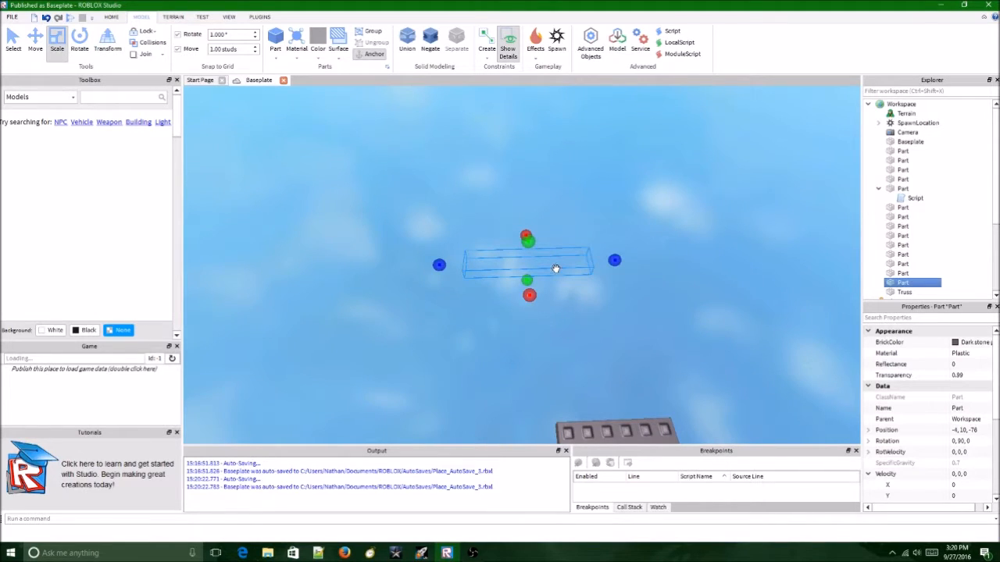
pyautogui.hotkey('ctrl', 'd')
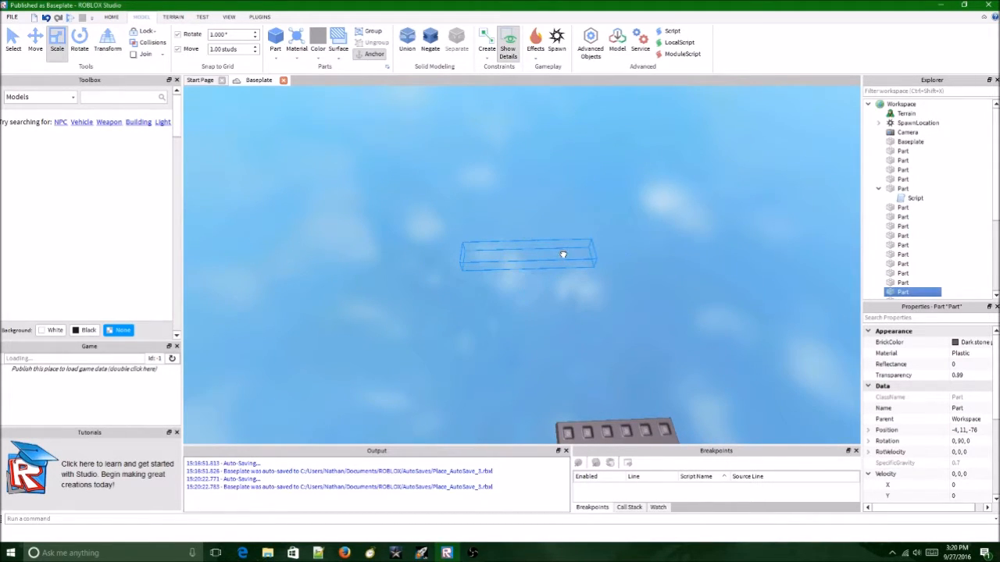
pyautogui.moveTo(524, 267); pyautogui.dragTo(495, 263)
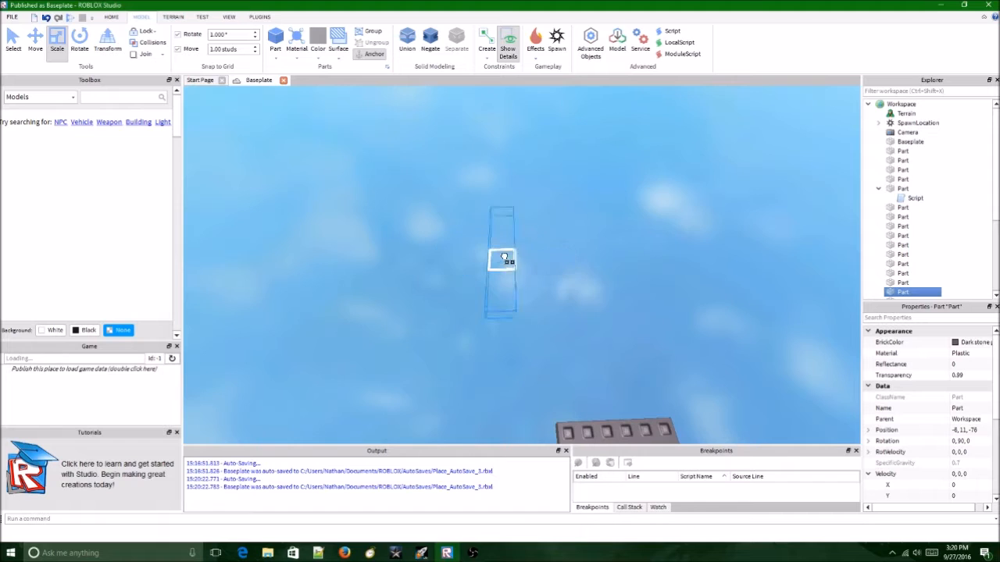
pyautogui.moveTo(460, 245); pyautogui.dragTo(461, 246, button='right')
pyautogui.moveTo(461, 245); pyautogui.dragTo(563, 232)
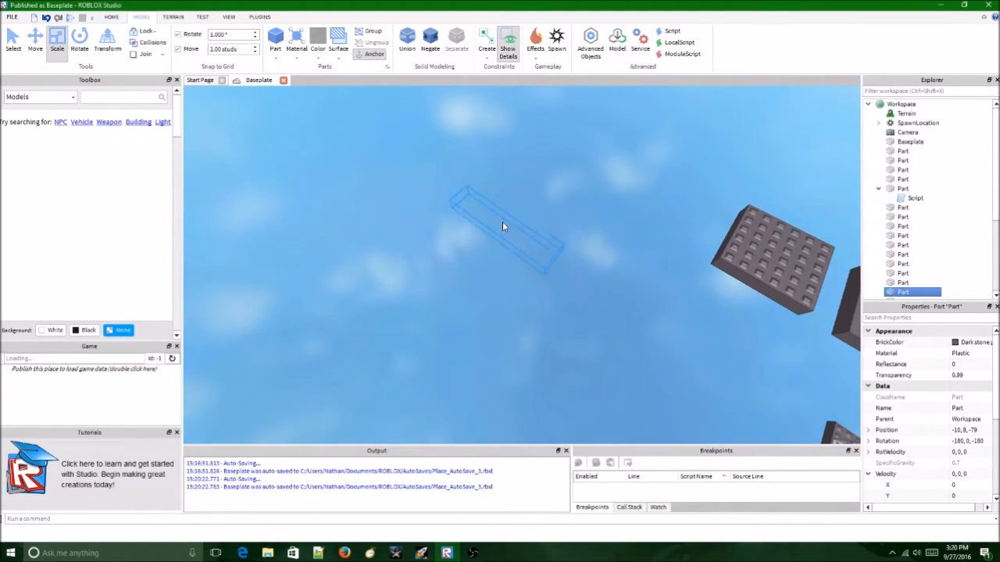
pyautogui.moveTo(503, 222); pyautogui.dragTo(493, 212)
# Duplicate the studded platform at the bridge's start and place the copy beyond the last strip at position -10, 11, -84.
pyautogui.click(691, 250)
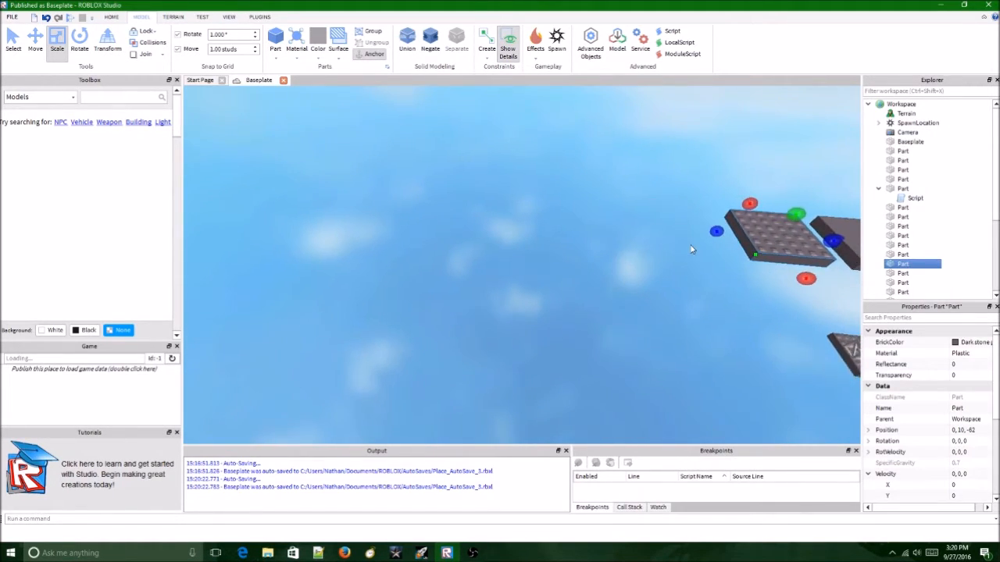
pyautogui.press('d')
pyautogui.hotkey('ctrl', 'd')
pyautogui.press('f')
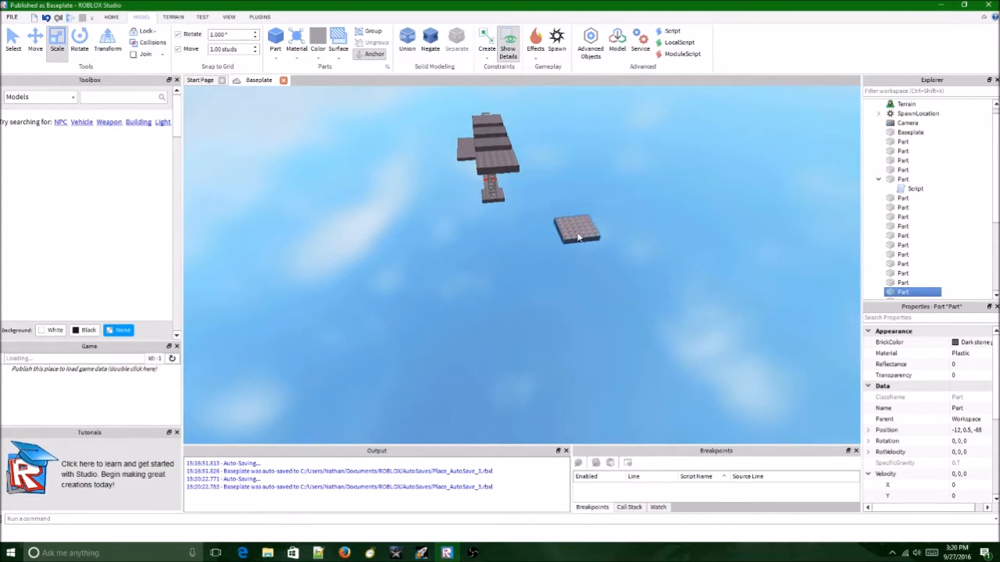
pyautogui.moveTo(551, 336); pyautogui.dragTo(598, 224)
pyautogui.scroll(8, 571, 234)
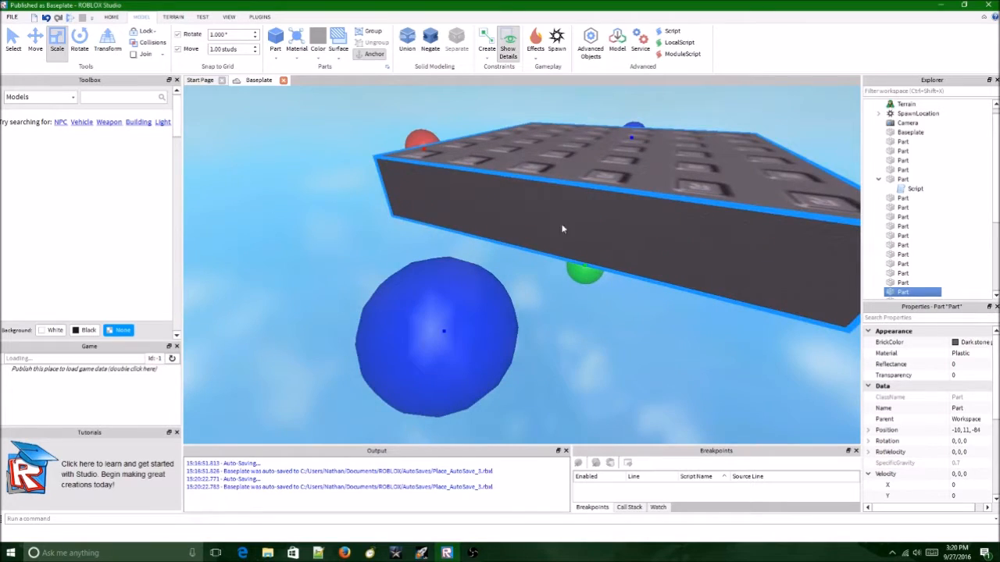
pyautogui.scroll(-8, 561, 228)
pyautogui.moveTo(589, 217)
pyautogui.mouseDown()
pyautogui.moveTo(570, 223)
pyautogui.moveTo(592, 217)
pyautogui.mouseUp()
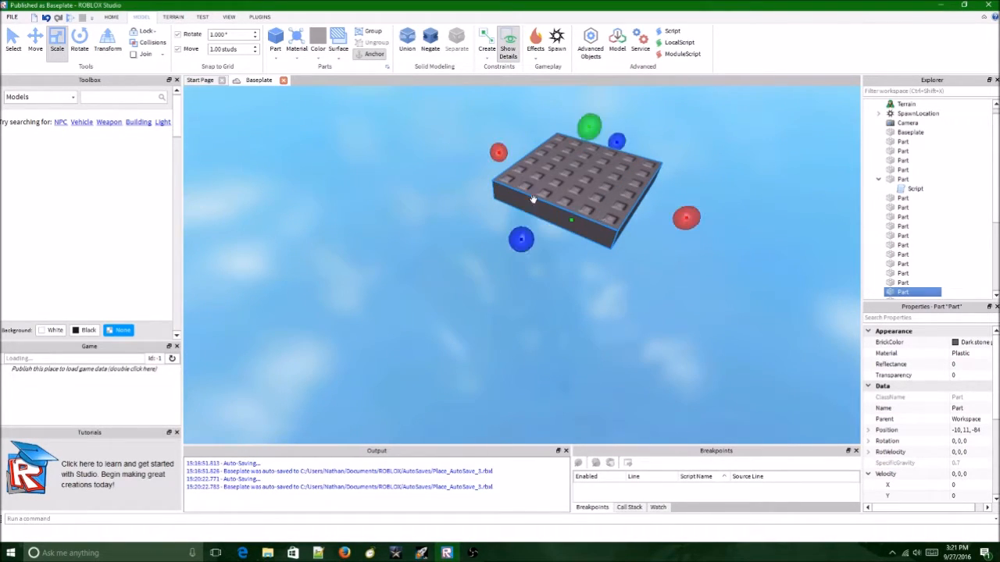
# Lower the new end platform and slide it up against the outer end of the last transparent strip.
pyautogui.click(35, 43)
pyautogui.moveTo(586, 145); pyautogui.dragTo(585, 162)
pyautogui.moveTo(517, 264); pyautogui.dragTo(564, 217)
pyautogui.moveTo(581, 217); pyautogui.dragTo(580, 216, button='right')
pyautogui.click(582, 218)
pyautogui.press('w')
pyautogui.press('a')
pyautogui.press('s')
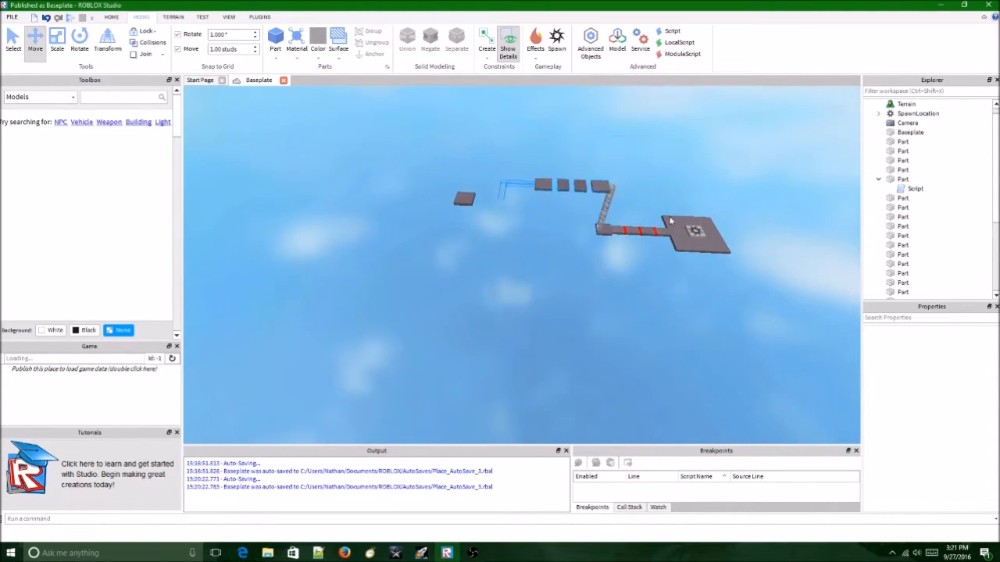
# Anchor all the parts of the course at once and clear the selection.
pyautogui.hotkey('ctrl', 'a')
pyautogui.scroll(-3, 937, 422)
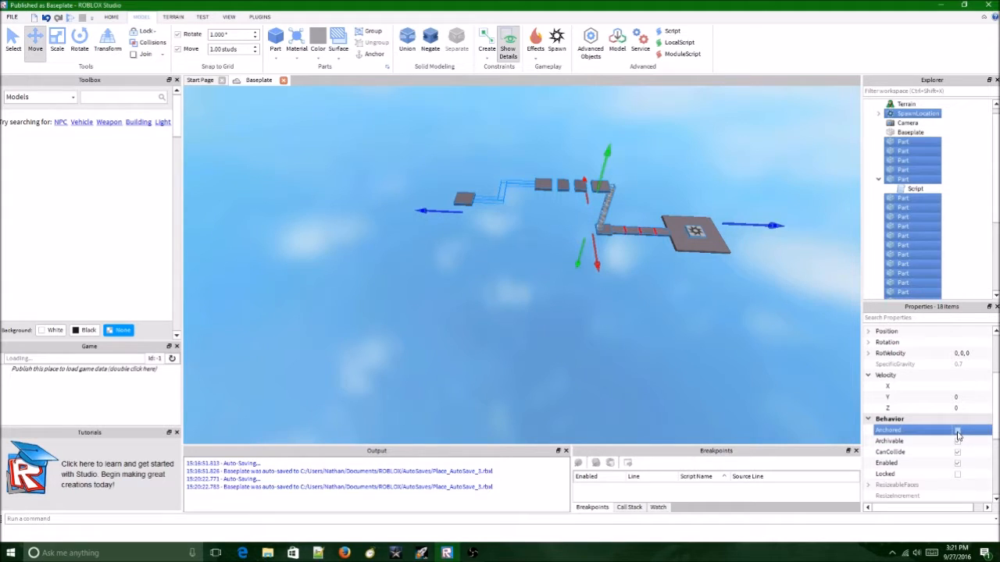
pyautogui.click(727, 148)
pyautogui.moveTo(634, 153); pyautogui.dragTo(634, 154, button='right')
pyautogui.press('w')
pyautogui.press('d')
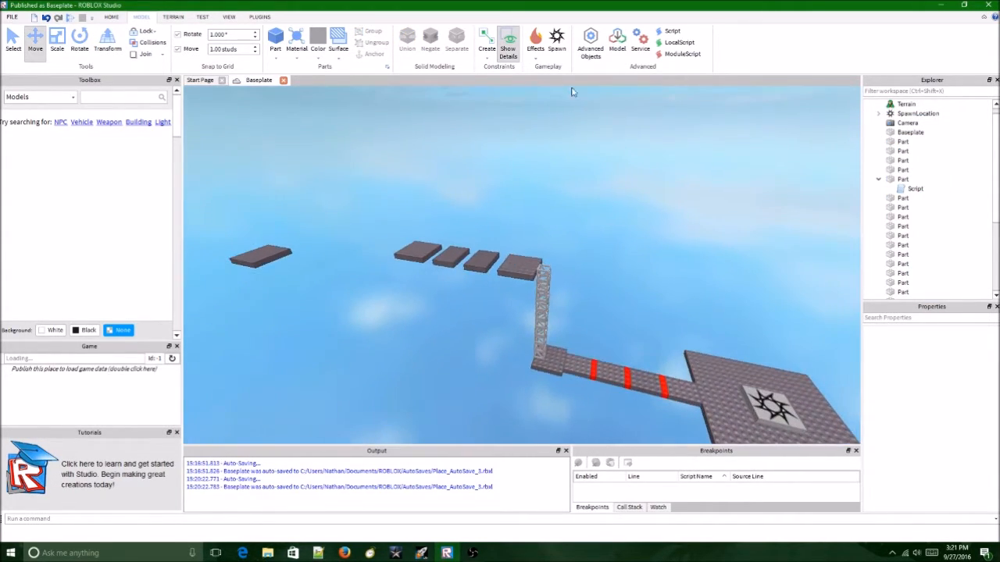
# Start a play test, jump over the red kill strips and climb the truss.
pyautogui.click(200, 17)
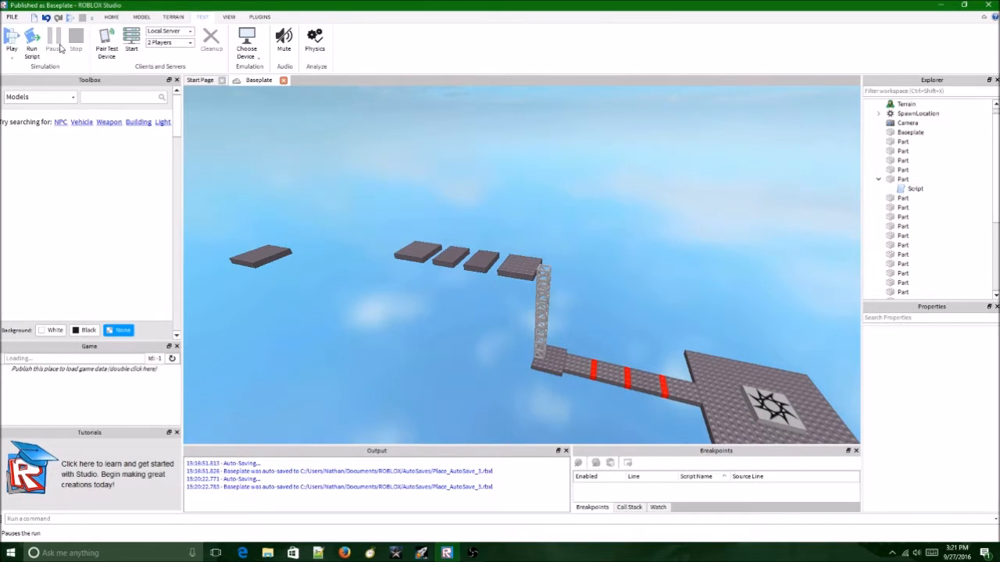
pyautogui.click(13, 43)
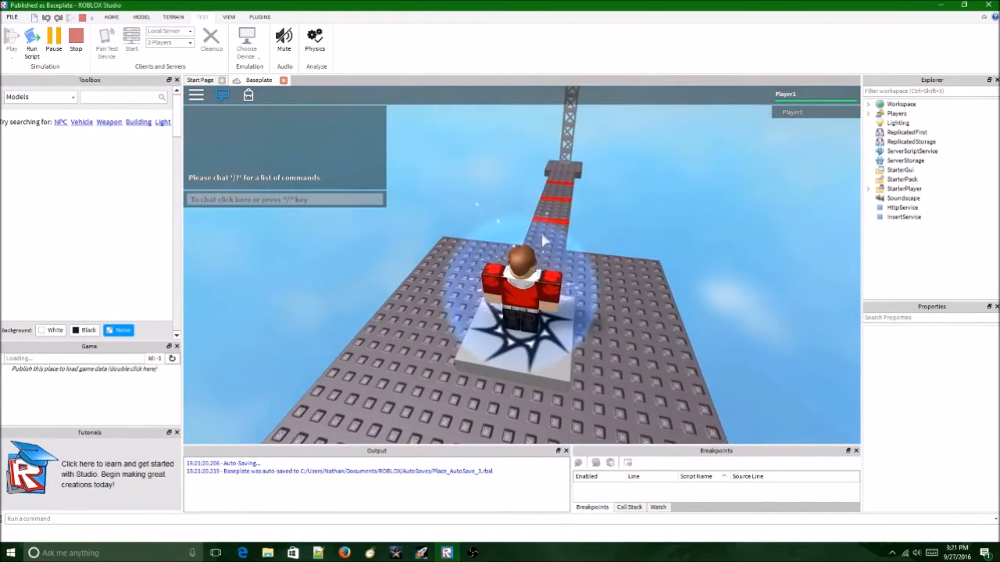
pyautogui.press('w')
pyautogui.moveTo(516, 224); pyautogui.dragTo(516, 225, button='right')
pyautogui.press('s')
pyautogui.press('w')
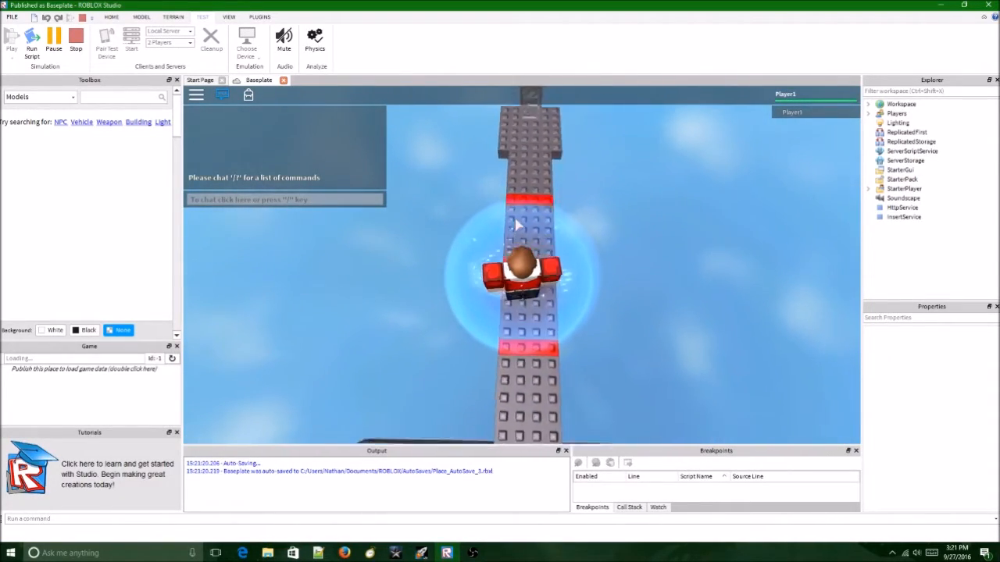
pyautogui.press('w')
pyautogui.moveTo(516, 224); pyautogui.dragTo(515, 224, button='right')
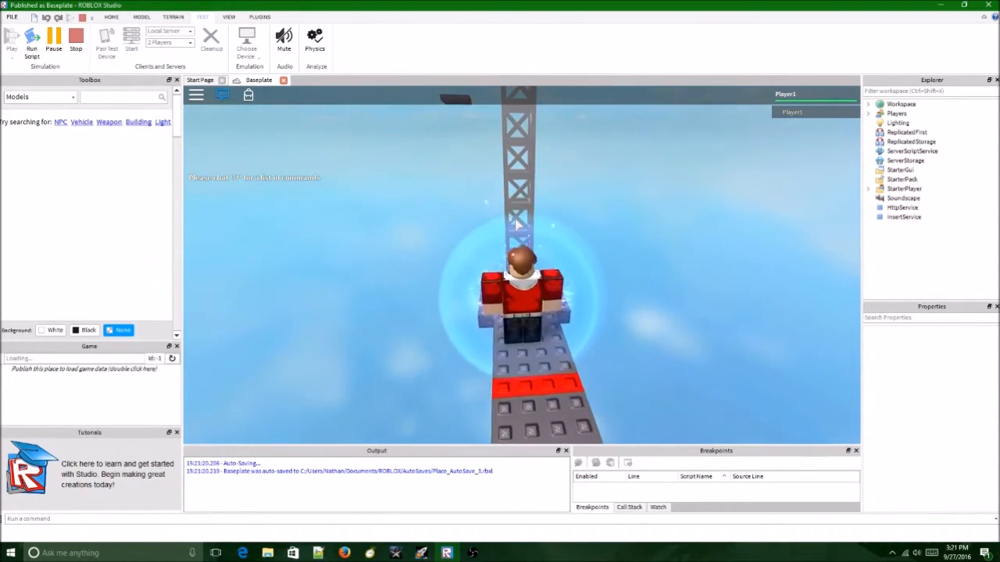
pyautogui.press('w')
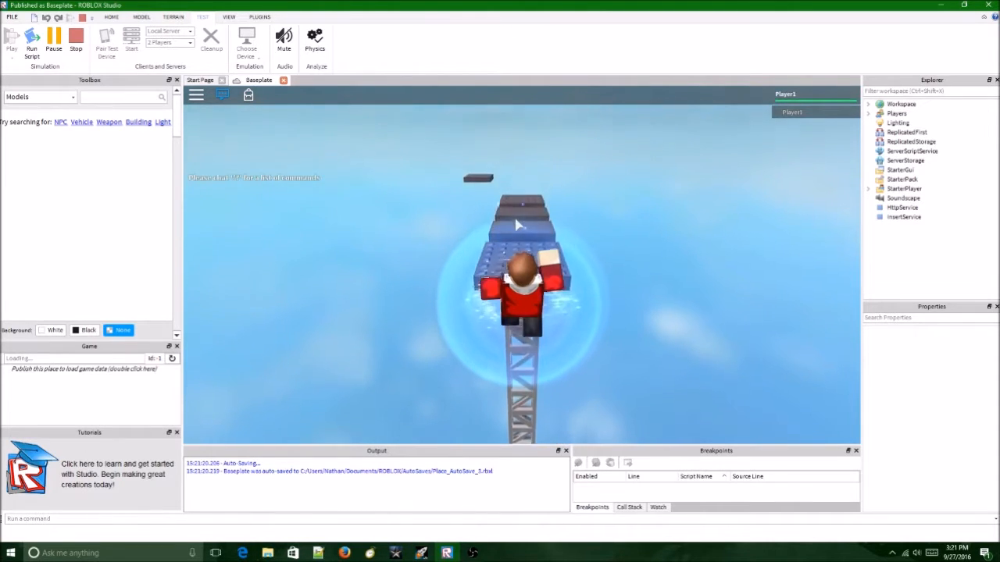
# Cross the smooth conveyor platforms to the studded platform and step out onto the nearly invisible bridge.
pyautogui.press('w')
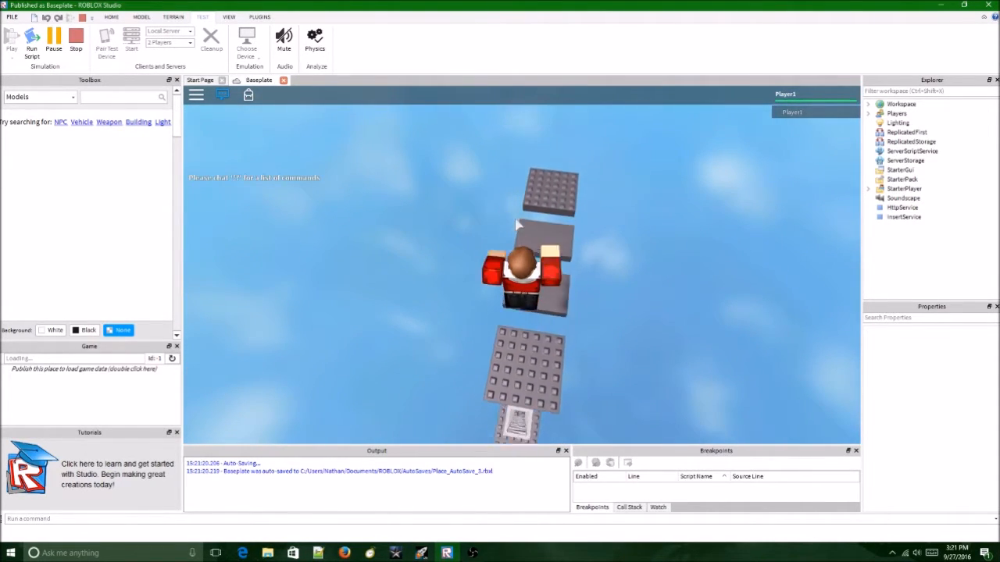
pyautogui.press('w')
pyautogui.moveTo(516, 220); pyautogui.dragTo(515, 220, button='right')
pyautogui.press('space')
pyautogui.press('d')
pyautogui.press('w')
pyautogui.press('w')
pyautogui.press('space')
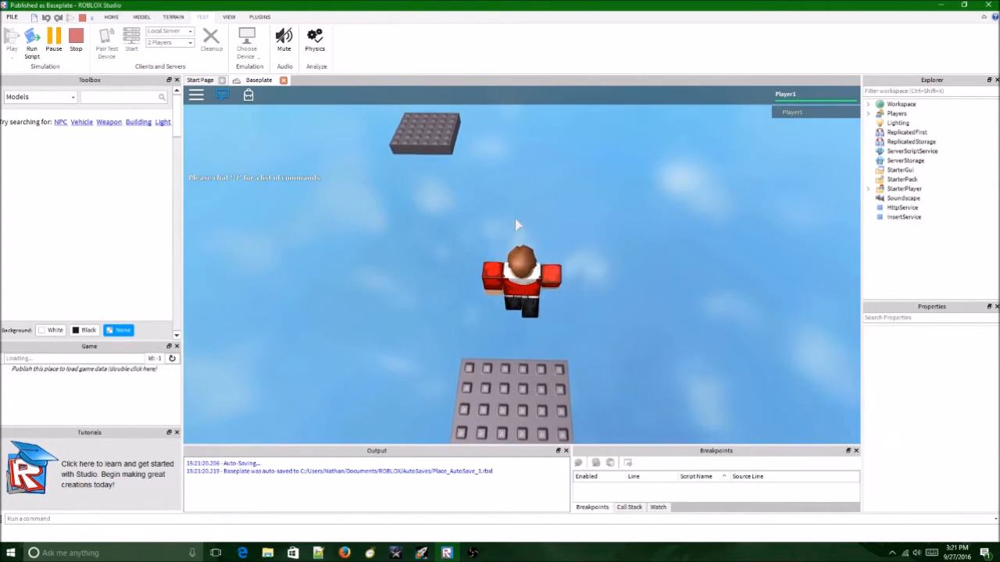
# Follow the invisible bridge's turns to the end platform, look back over the course and stop the play test.
pyautogui.moveTo(515, 220); pyautogui.dragTo(515, 219, button='right')
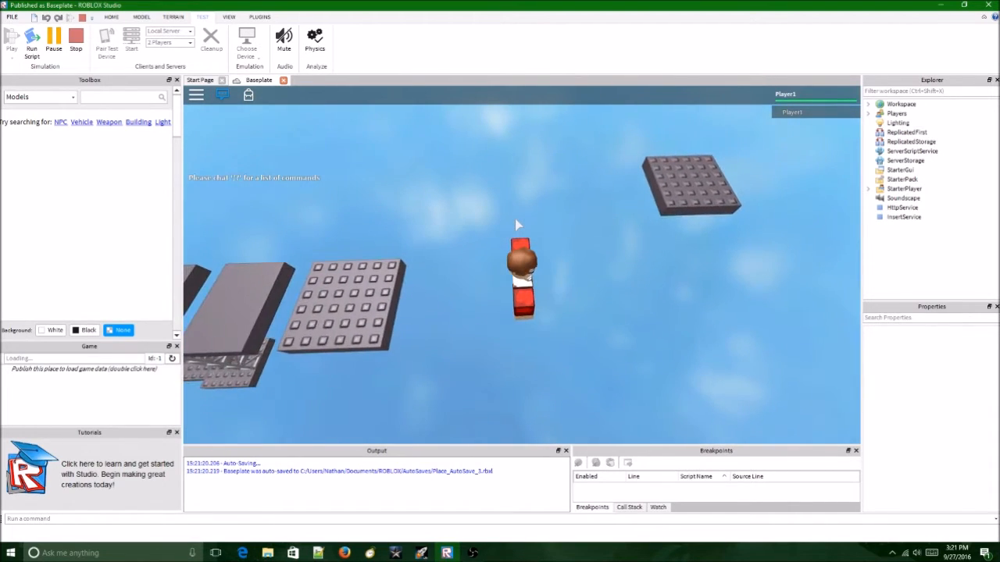
pyautogui.press('w')
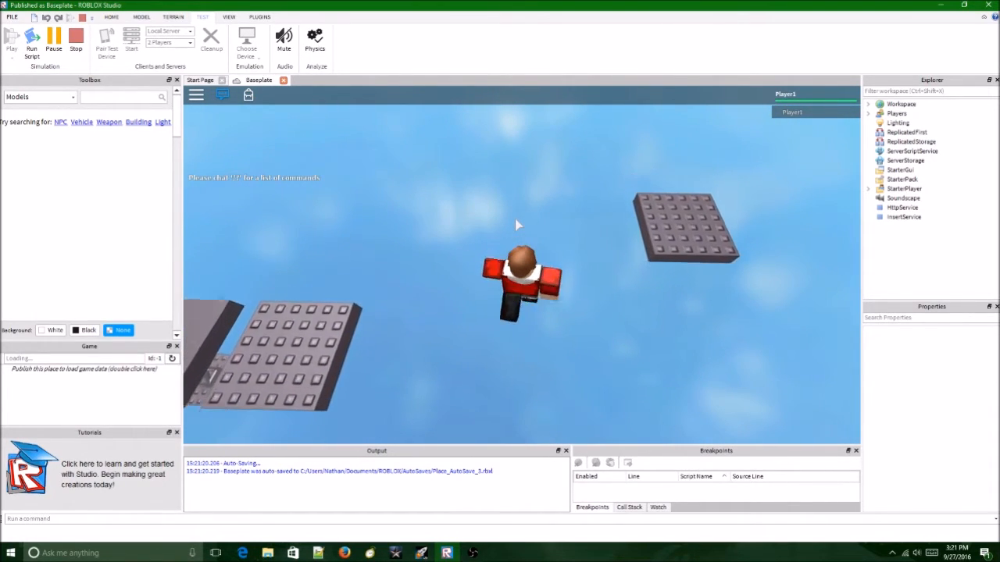
pyautogui.moveTo(515, 220); pyautogui.dragTo(515, 220, button='right')
pyautogui.press('w')
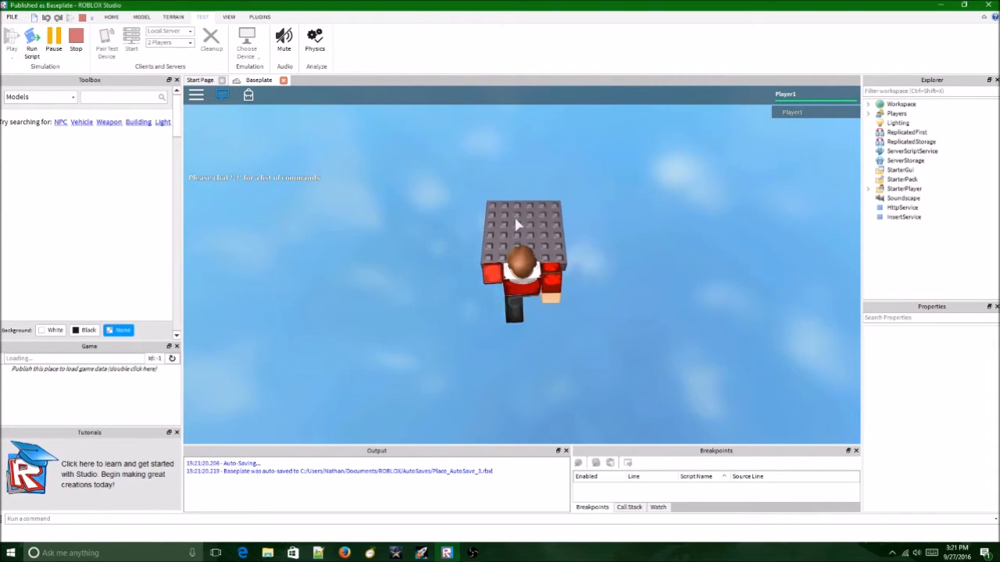
pyautogui.moveTo(514, 223); pyautogui.dragTo(515, 223, button='right')
pyautogui.press('space')
pyautogui.scroll(-6, 515, 225)
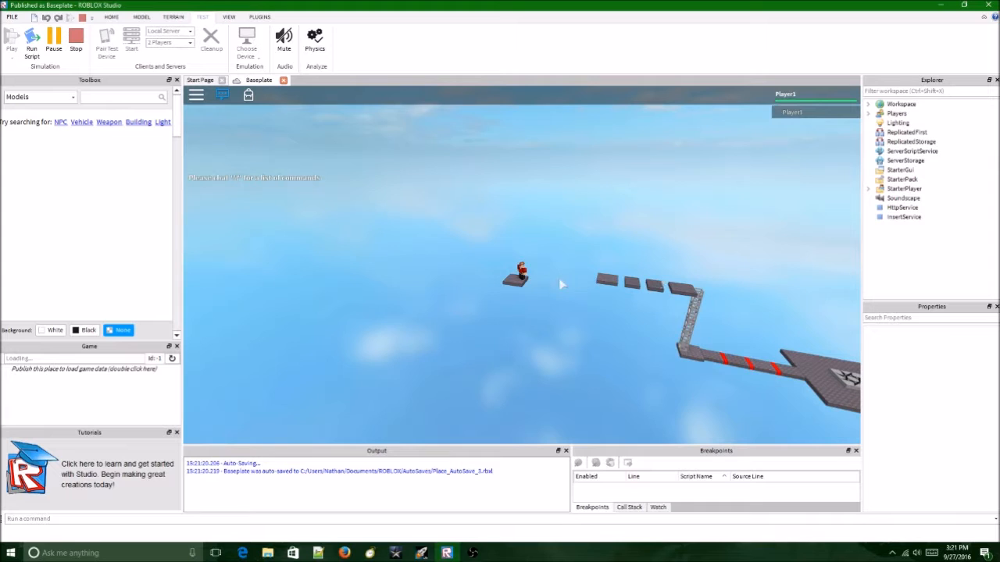
pyautogui.click(79, 50)
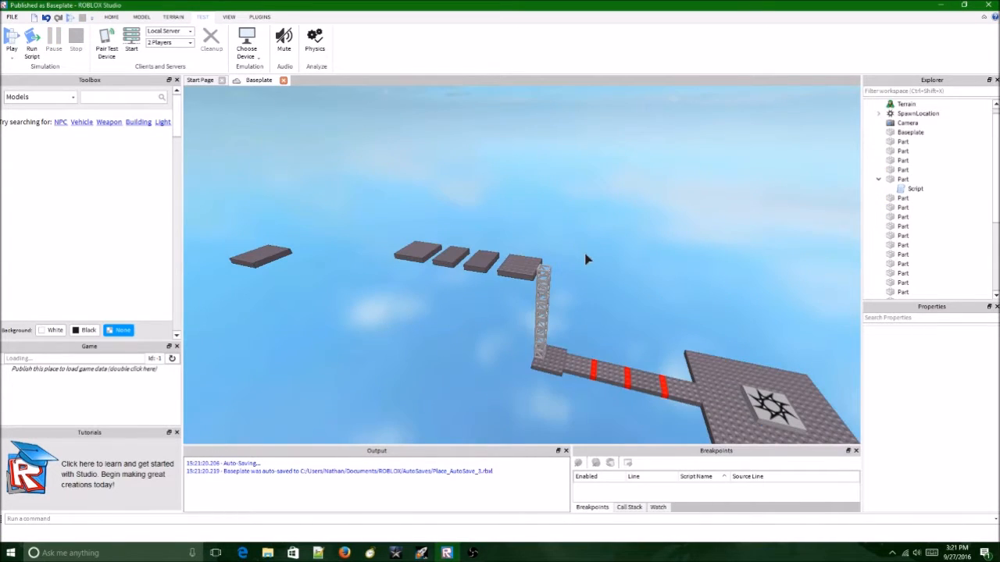
# Insert a sphere part near the end platform.
pyautogui.scroll(10, 584, 253)
pyautogui.moveTo(585, 259); pyautogui.dragTo(586, 259, button='right')
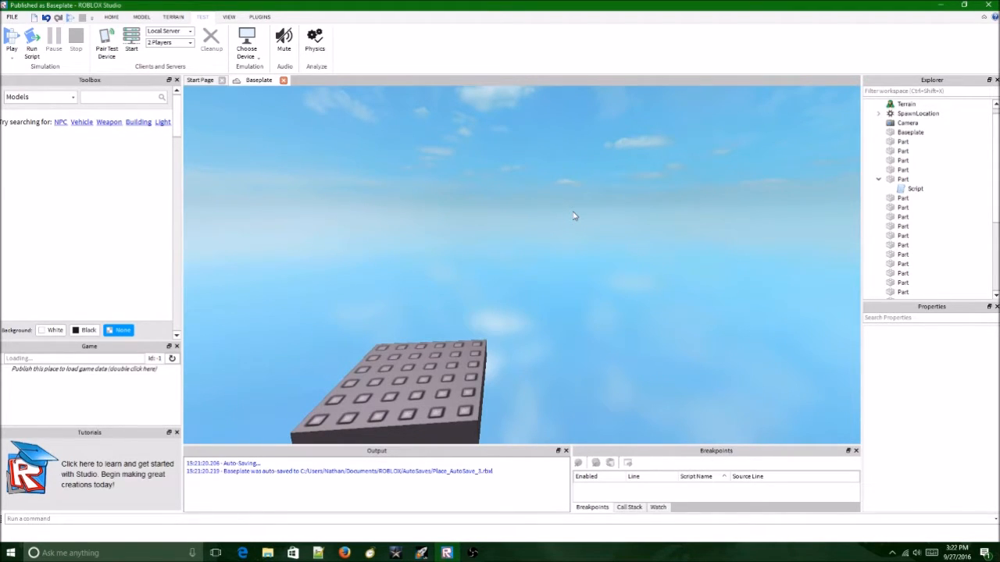
pyautogui.moveTo(613, 185); pyautogui.dragTo(593, 175, button='right')
pyautogui.click(111, 17)
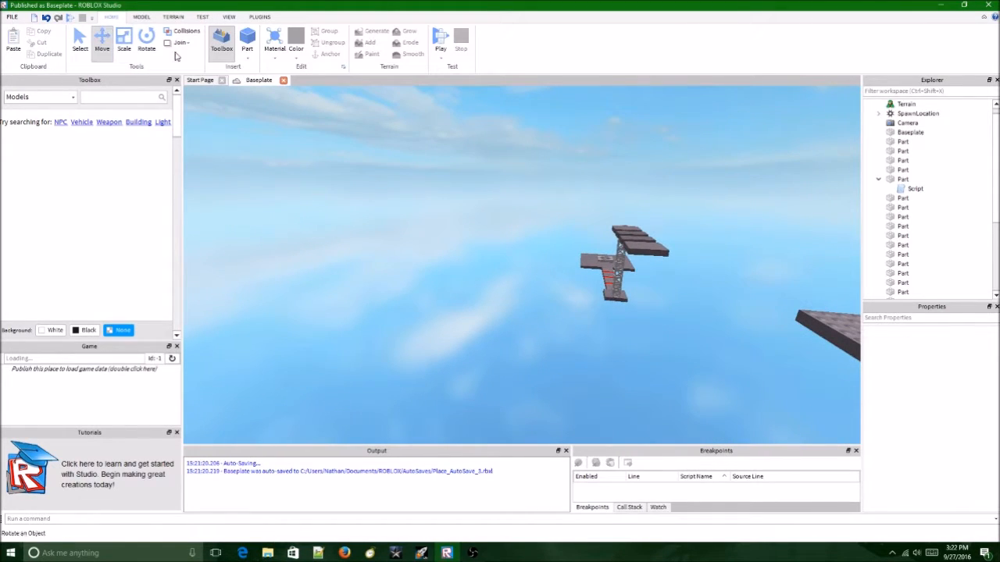
pyautogui.click(249, 58)
pyautogui.click(261, 83)
pyautogui.moveTo(527, 179); pyautogui.dragTo(527, 178, button='right')
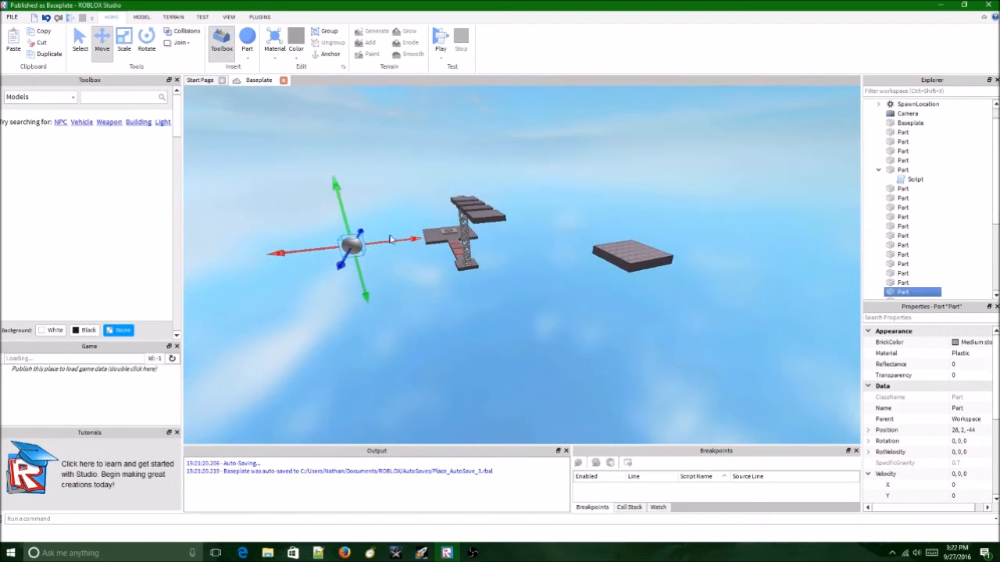
# Move the sphere just beyond the outer edge of the end platform, at position -10, 10.5, -95.
pyautogui.moveTo(356, 245); pyautogui.dragTo(476, 286)
pyautogui.scroll(-2, 475, 286)
pyautogui.moveTo(475, 285); pyautogui.dragTo(455, 288, button='right')
pyautogui.scroll(2, 454, 288)
pyautogui.scroll(1, 454, 285)
pyautogui.moveTo(439, 298); pyautogui.dragTo(479, 300)
pyautogui.moveTo(477, 303); pyautogui.dragTo(480, 300, button='right')
pyautogui.moveTo(480, 301); pyautogui.dragTo(489, 154)
pyautogui.press('d')
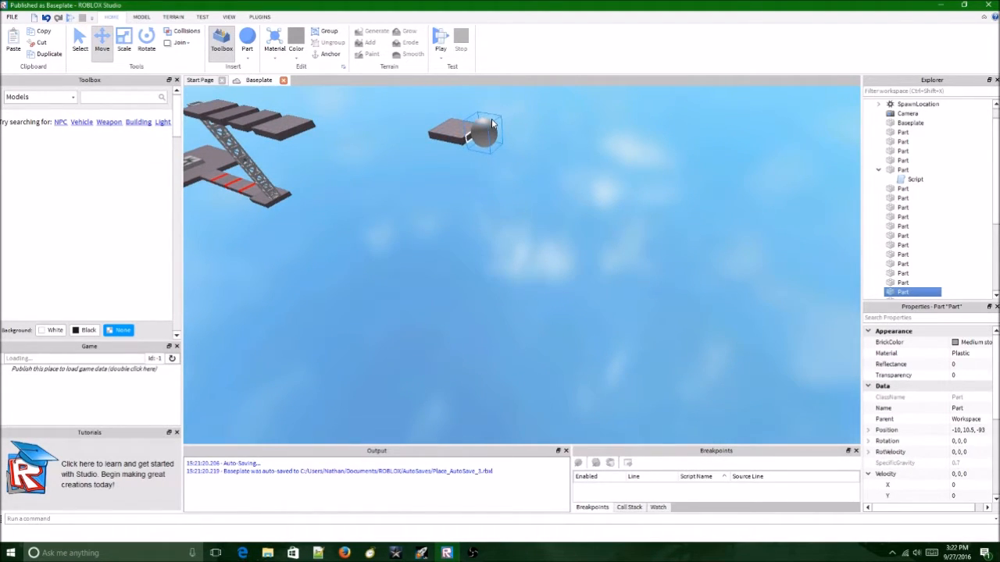
pyautogui.press('f')
pyautogui.moveTo(605, 260); pyautogui.dragTo(632, 262)
# Set the sphere's BrickColor to Really red and clear the selection.
pyautogui.click(972, 343)
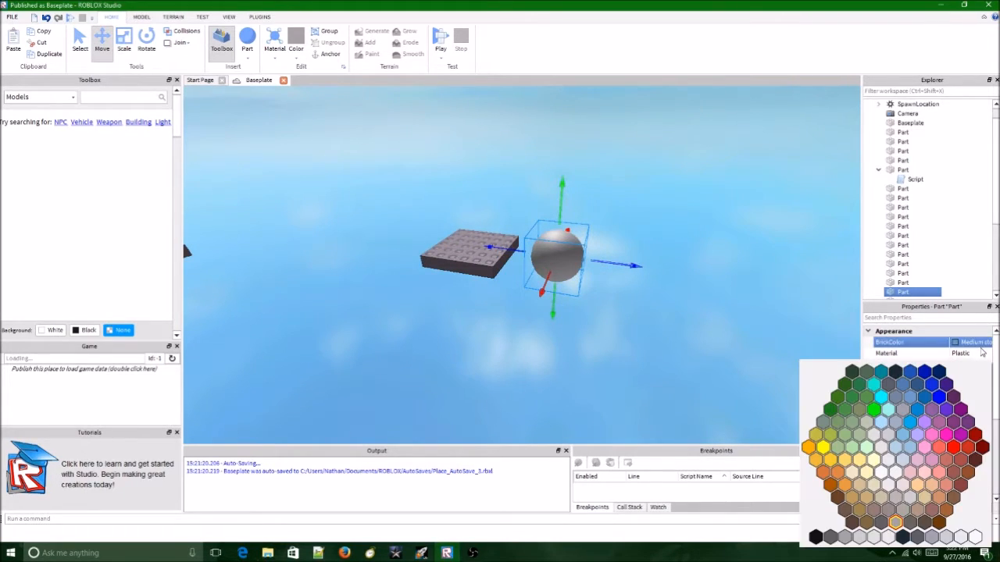
pyautogui.click(952, 448)
pyautogui.click(754, 236)
pyautogui.moveTo(754, 236); pyautogui.dragTo(755, 236, button='right')
pyautogui.press('a')
pyautogui.press('w')
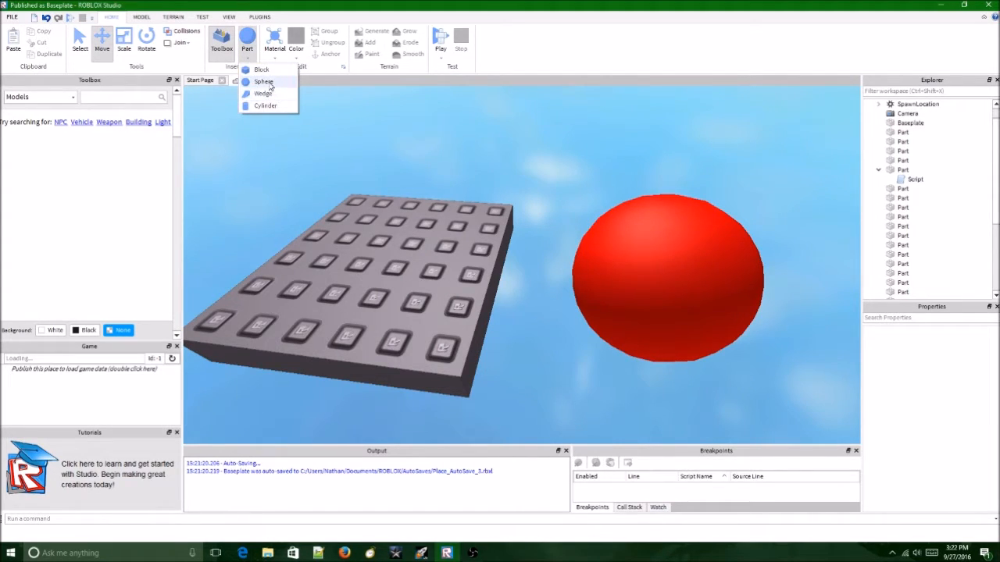
pyautogui.click(534, 172)
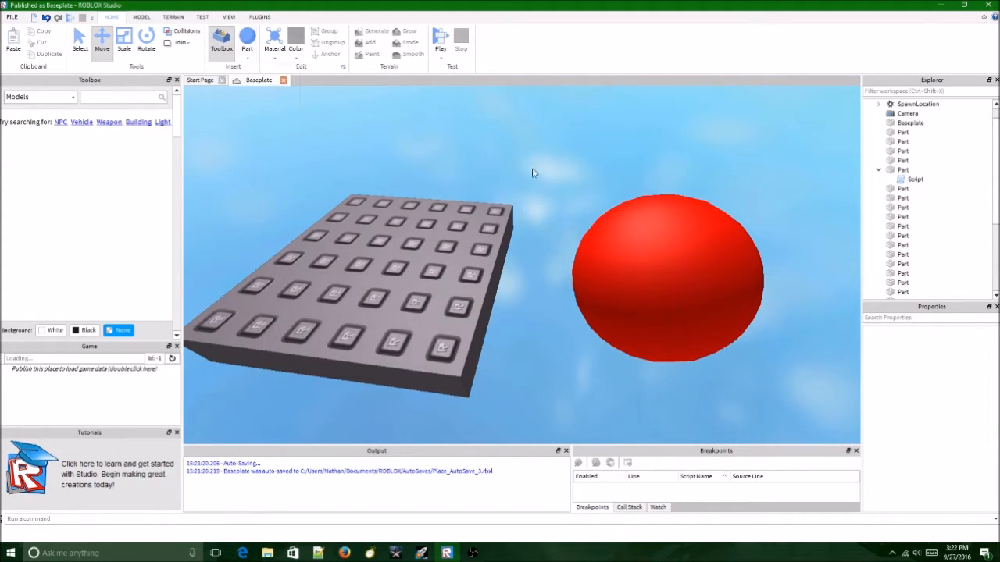
# Duplicate the red sphere and place the copy in line with it at position -10, 10.5, -101.
pyautogui.click(735, 287)
pyautogui.press('f')
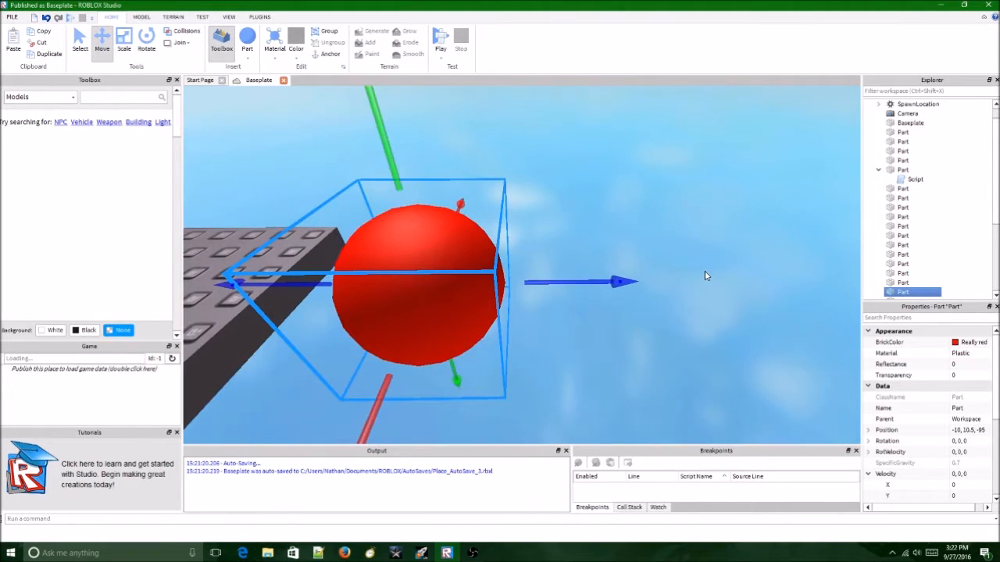
pyautogui.scroll(-3, 706, 276)
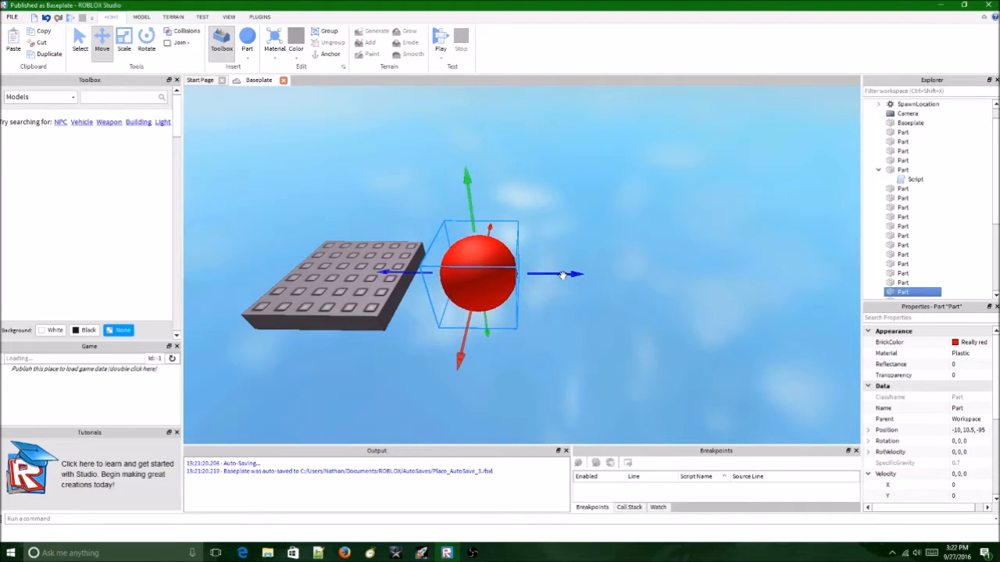
pyautogui.hotkey('ctrl', 'd')
pyautogui.moveTo(561, 205); pyautogui.dragTo(709, 219)
pyautogui.moveTo(643, 148); pyautogui.dragTo(623, 221)
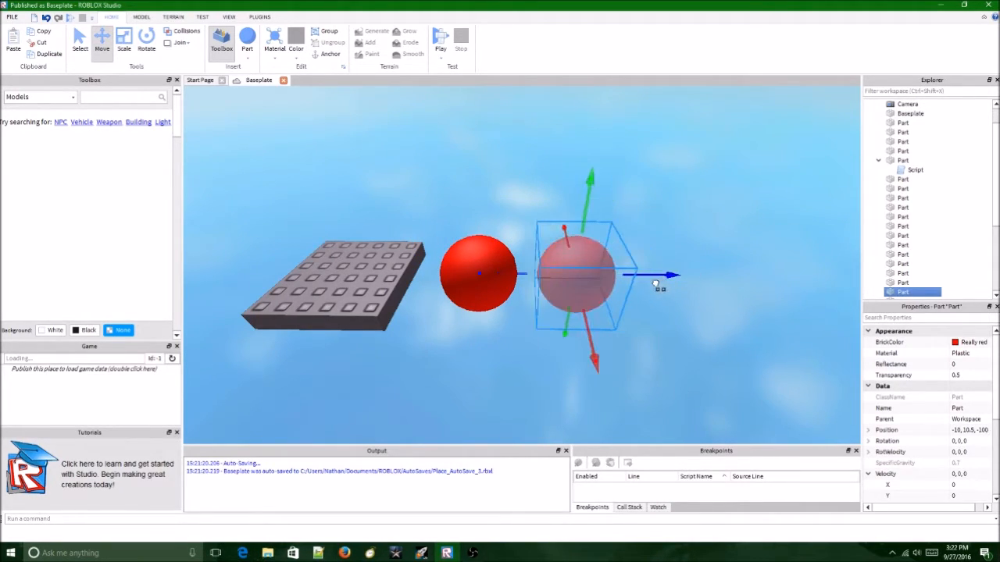
# Duplicate the second sphere and place the third one in line at position -10, 10.5, -107.
pyautogui.hotkey('ctrl', 'd')
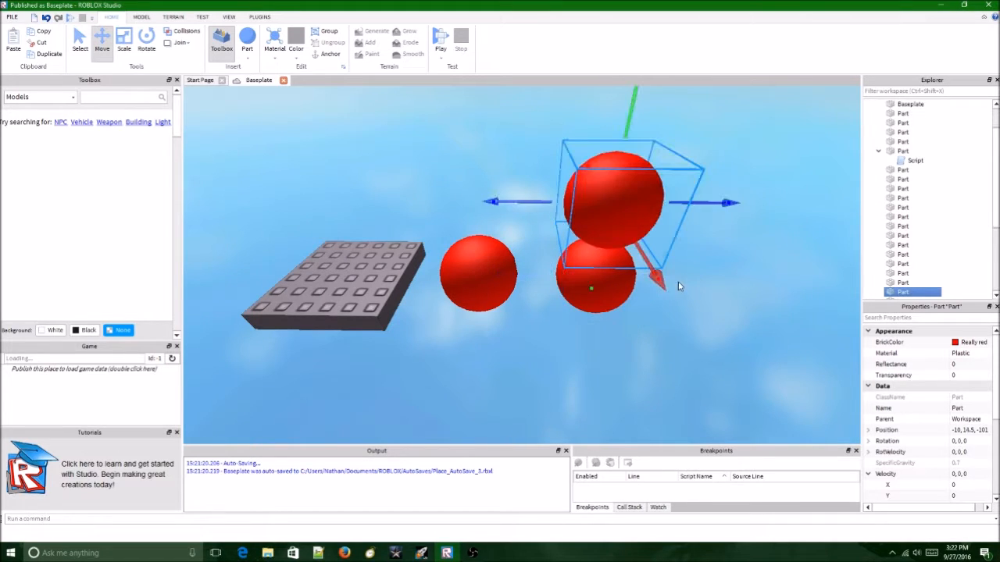
pyautogui.moveTo(703, 198); pyautogui.dragTo(628, 214)
pyautogui.moveTo(517, 111); pyautogui.dragTo(526, 221)
pyautogui.scroll(-5, 603, 272)
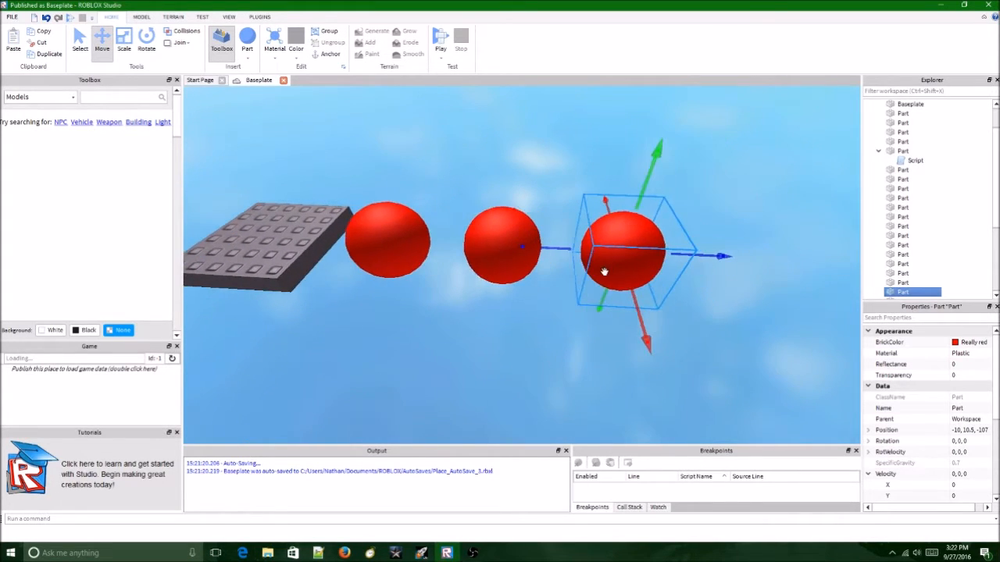
# Examine the spacing and alignment of the three red spheres from several angles with nothing selected.
pyautogui.moveTo(602, 312); pyautogui.dragTo(600, 317, button='right')
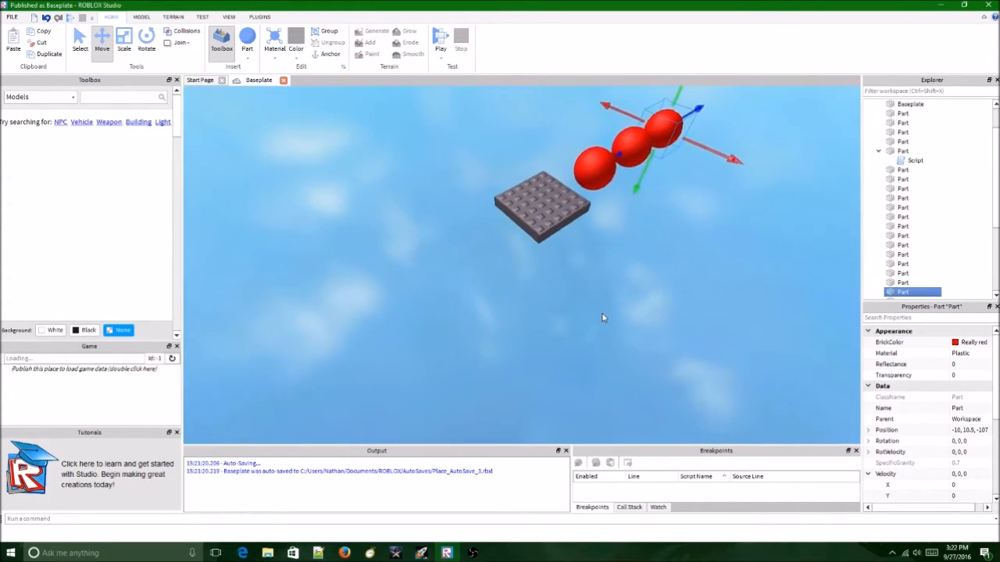
pyautogui.scroll(5, 600, 318)
pyautogui.scroll(-3, 601, 317)
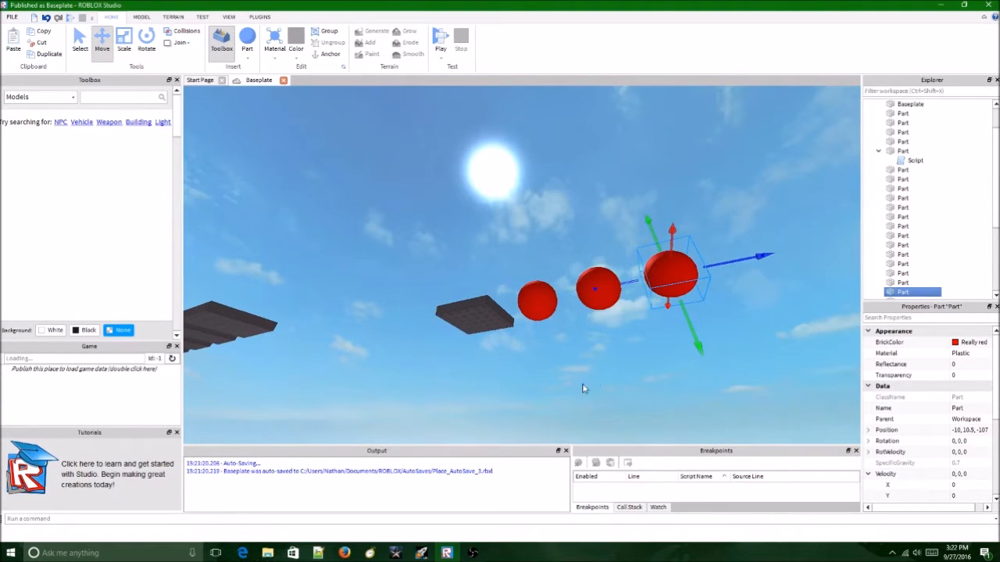
pyautogui.moveTo(459, 359); pyautogui.dragTo(472, 377, button='right')
pyautogui.scroll(4, 474, 377)
pyautogui.scroll(-4, 472, 377)
pyautogui.click(471, 375)
pyautogui.scroll(4, 471, 374)
pyautogui.scroll(-4, 472, 377)
pyautogui.scroll(2, 472, 377)
pyautogui.scroll(4, 472, 377)
pyautogui.scroll(-4, 472, 377)
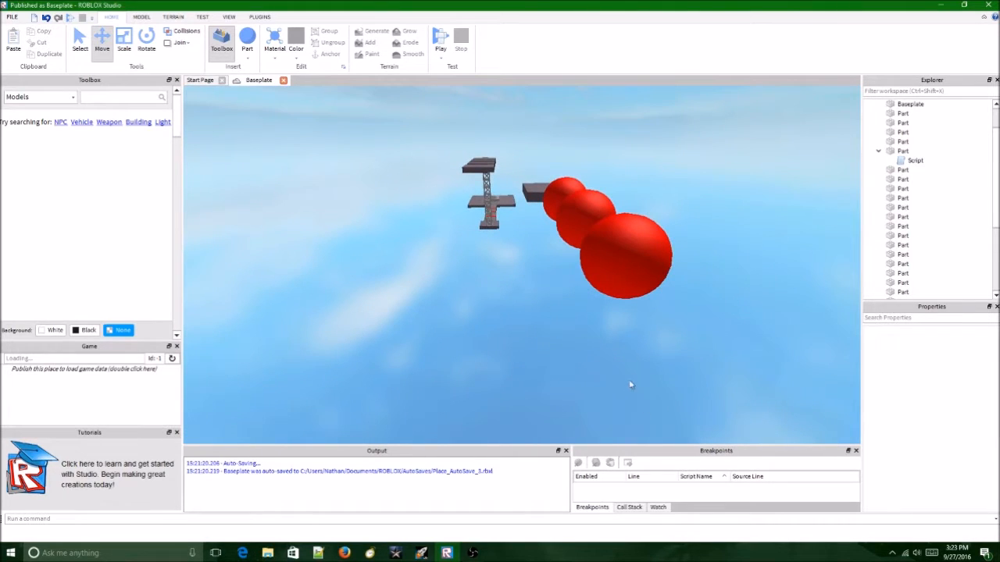
# Select the three red spheres together, bring up their Behavior properties and clear the selection.
pyautogui.press('a')
pyautogui.moveTo(585, 297); pyautogui.dragTo(516, 245, button='right')
pyautogui.scroll(4, 587, 300)
pyautogui.scroll(-6, 516, 245)
pyautogui.scroll(-3, 954, 443)
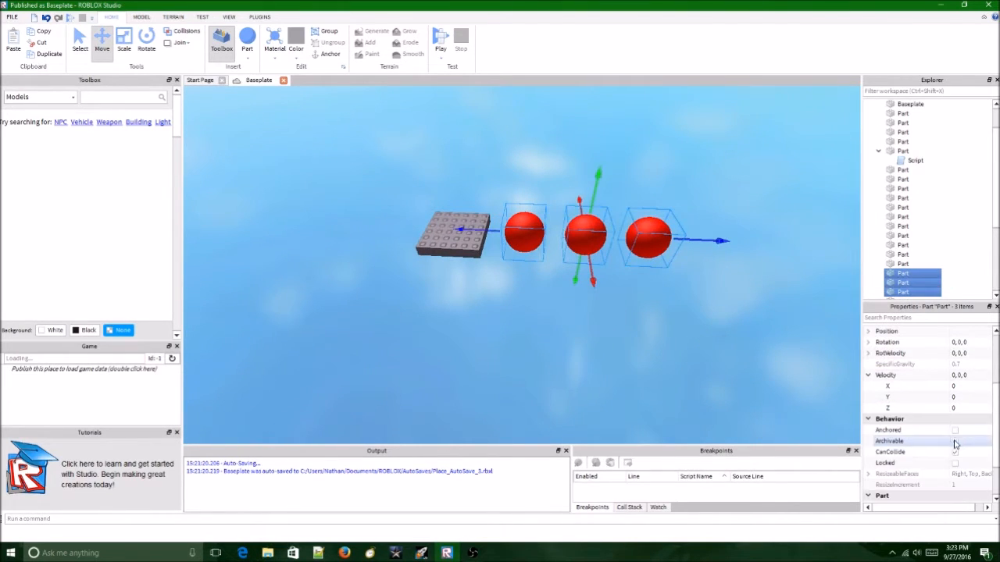
pyautogui.click(794, 242)
# Duplicate the studded end platform and place the copy beyond the last red sphere at position -10, 10, -114.
pyautogui.moveTo(729, 275); pyautogui.dragTo(730, 275, button='right')
pyautogui.click(492, 235)
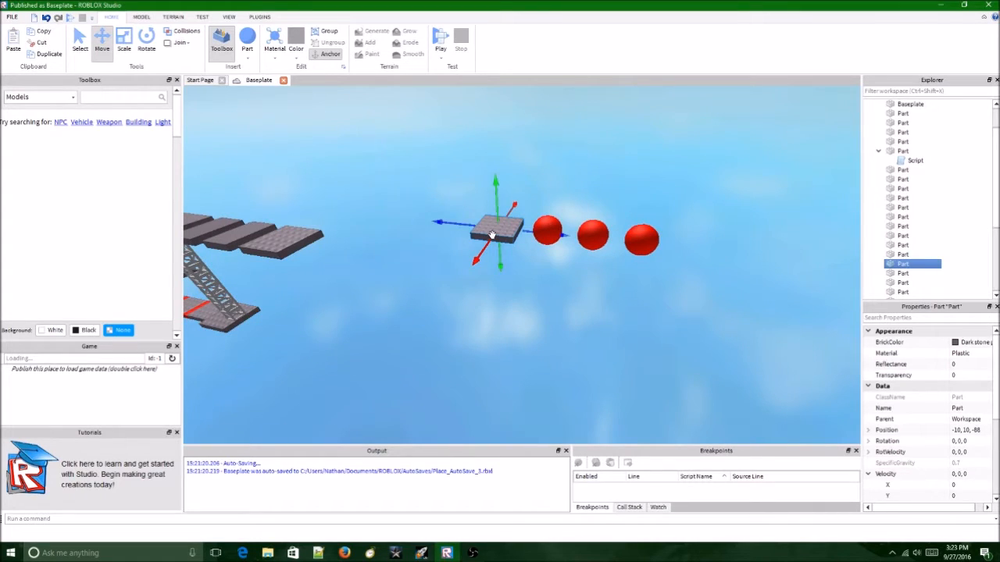
pyautogui.moveTo(734, 250); pyautogui.dragTo(713, 251)
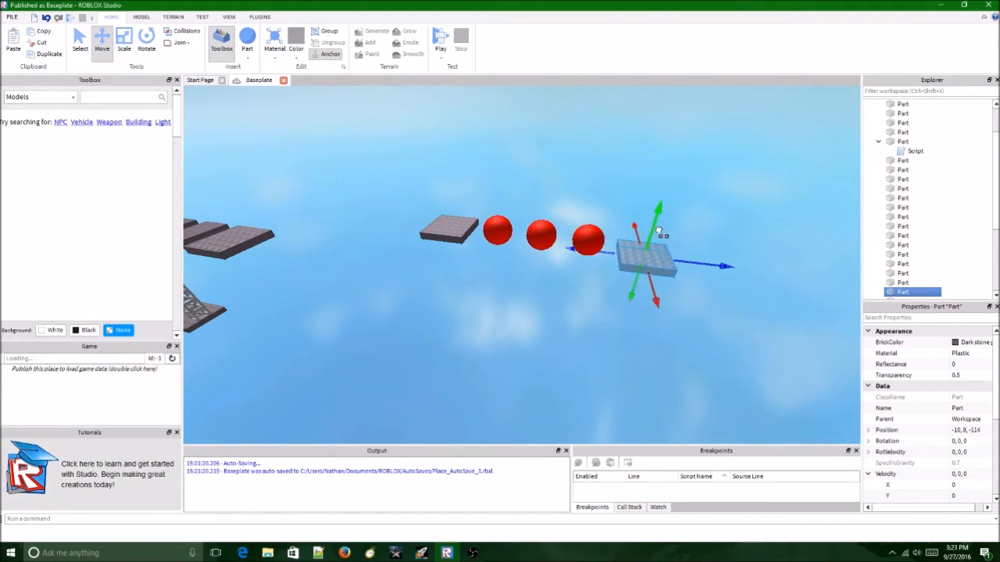
pyautogui.click(698, 215)
# Scale the new platform crosswise at one end to a size of 12, 1, 6.
pyautogui.moveTo(698, 215); pyautogui.dragTo(698, 215, button='right')
pyautogui.moveTo(591, 250)
pyautogui.mouseDown(button='right')
pyautogui.moveTo(599, 264)
pyautogui.moveTo(585, 239)
pyautogui.mouseUp(button='right')
pyautogui.press('w')
pyautogui.press('a')
pyautogui.click(585, 246)
pyautogui.press('a')
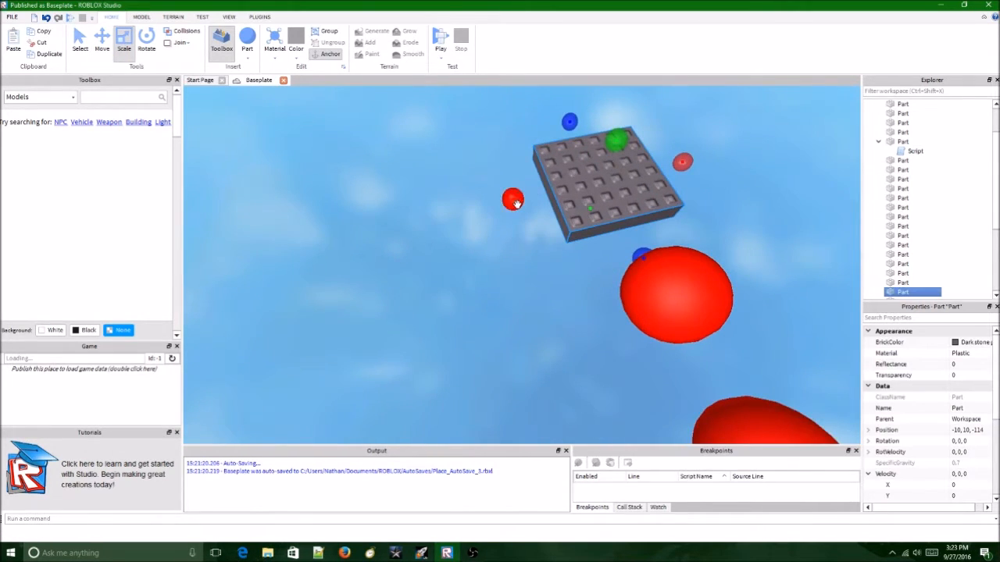
pyautogui.scroll(-5, 901, 364)
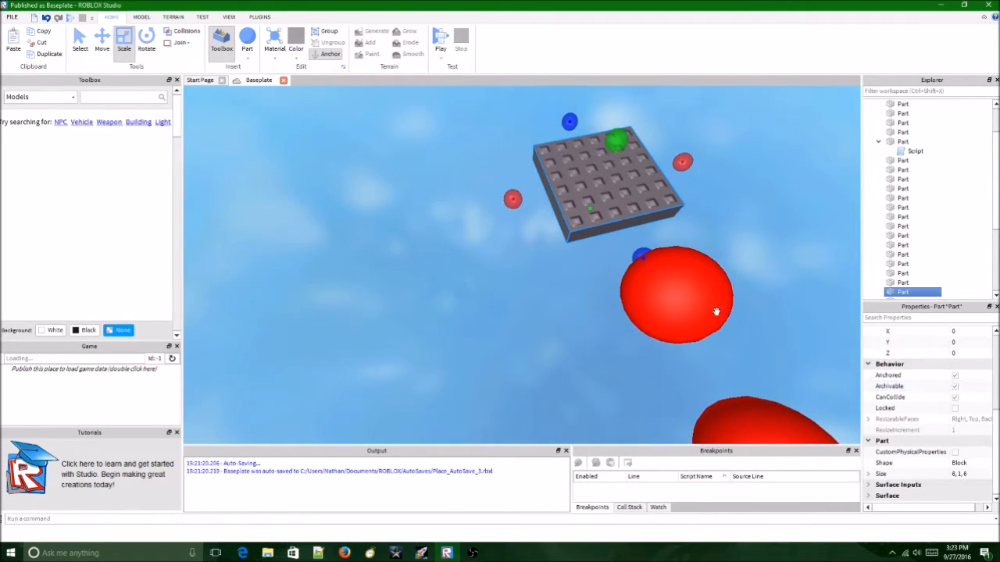
pyautogui.moveTo(511, 198); pyautogui.dragTo(466, 206)
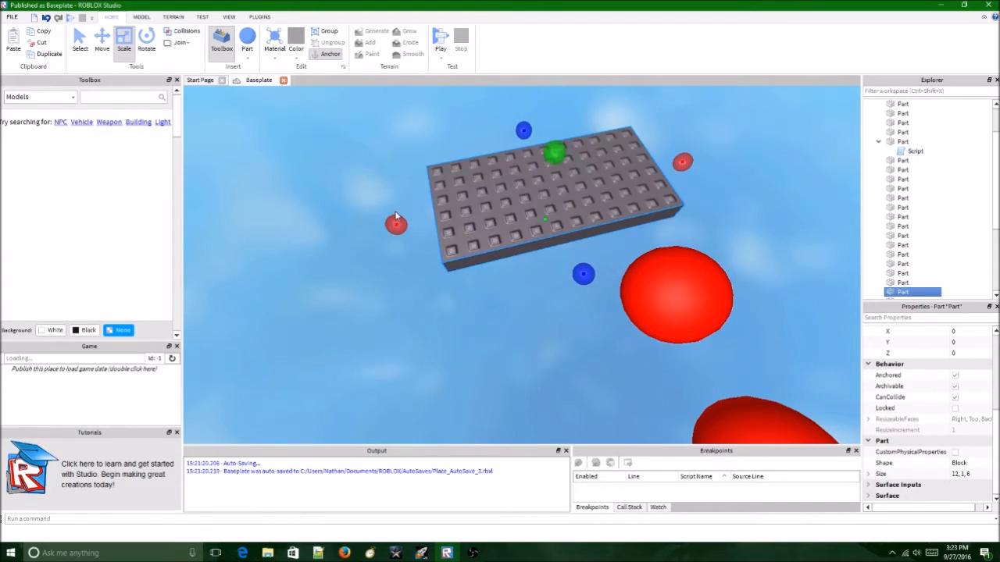
# Lengthen the new platform at both crosswise ends to a size of 21, 1, 6.
pyautogui.moveTo(615, 185); pyautogui.dragTo(614, 184, button='right')
pyautogui.scroll(-3, 614, 185)
pyautogui.moveTo(428, 172); pyautogui.dragTo(410, 168)
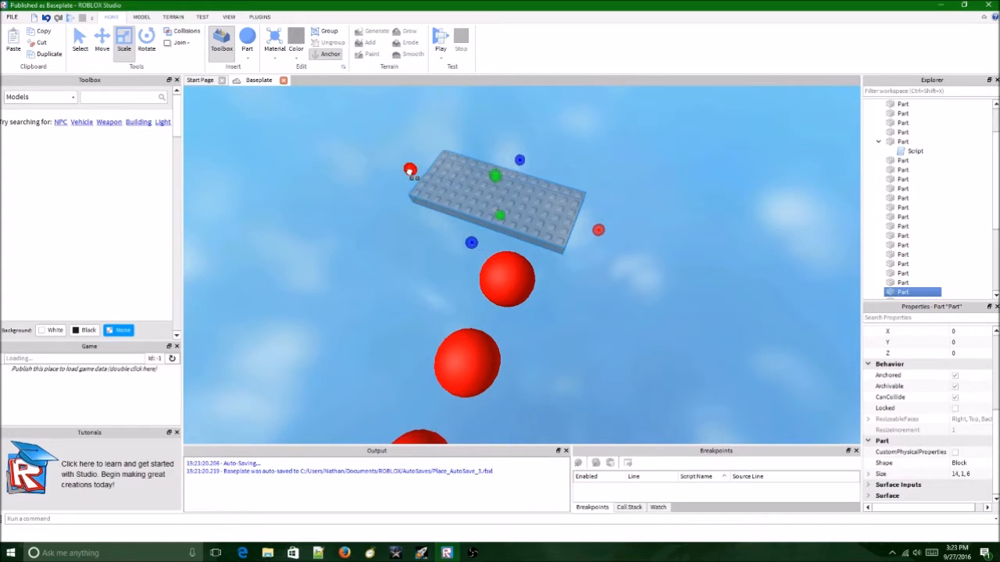
pyautogui.moveTo(599, 229); pyautogui.dragTo(687, 270)
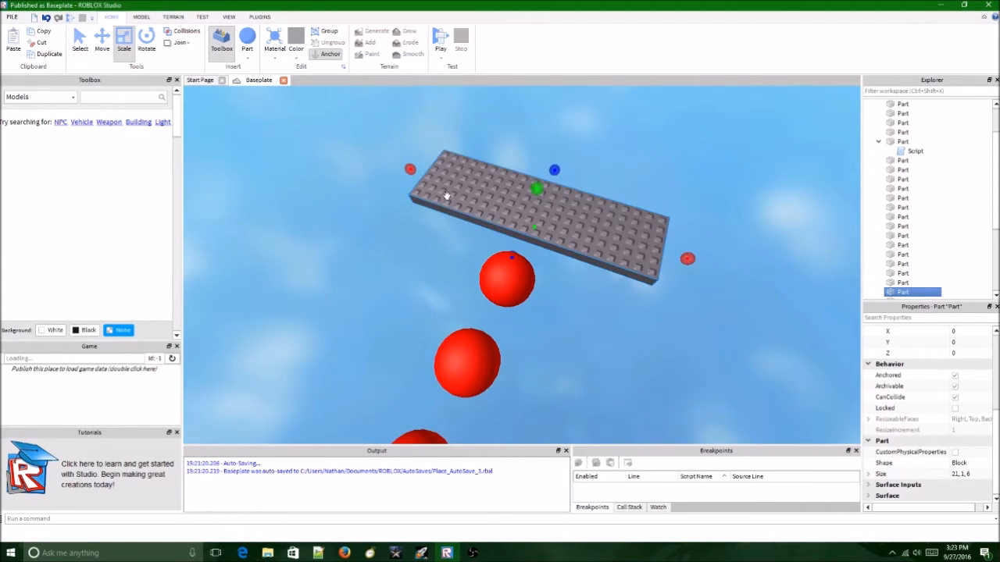
# Resize the new platform at both crosswise ends to 20, 1, 6 so it lines up with the red spheres.
pyautogui.moveTo(679, 262); pyautogui.dragTo(671, 258, button='right')
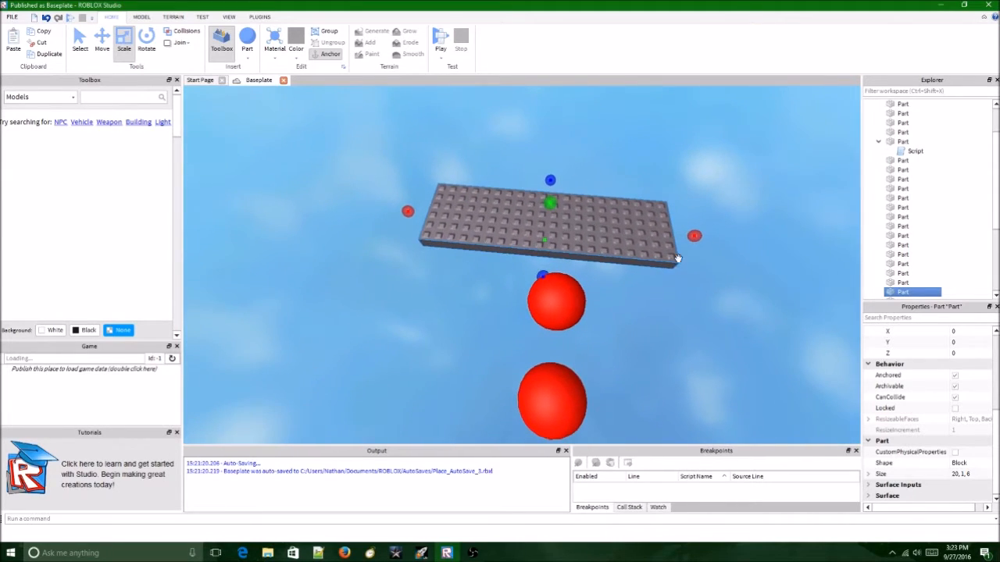
pyautogui.moveTo(408, 211); pyautogui.dragTo(430, 217)
pyautogui.moveTo(688, 246); pyautogui.dragTo(668, 242, button='middle')
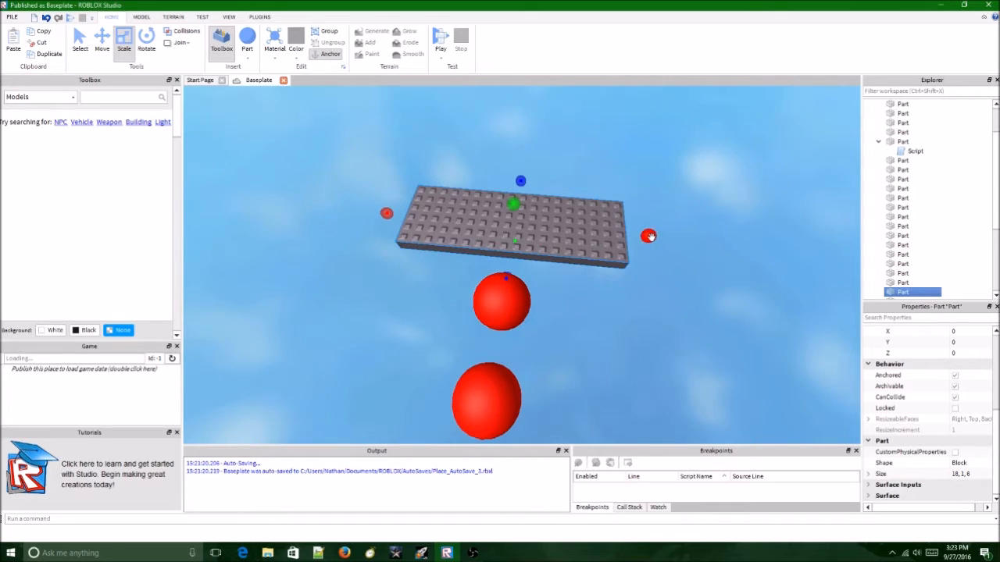
pyautogui.moveTo(649, 237); pyautogui.dragTo(666, 236)
pyautogui.moveTo(666, 237); pyautogui.dragTo(617, 240, button='right')
pyautogui.moveTo(414, 199); pyautogui.dragTo(407, 202)
pyautogui.moveTo(421, 201); pyautogui.dragTo(533, 202, button='right')
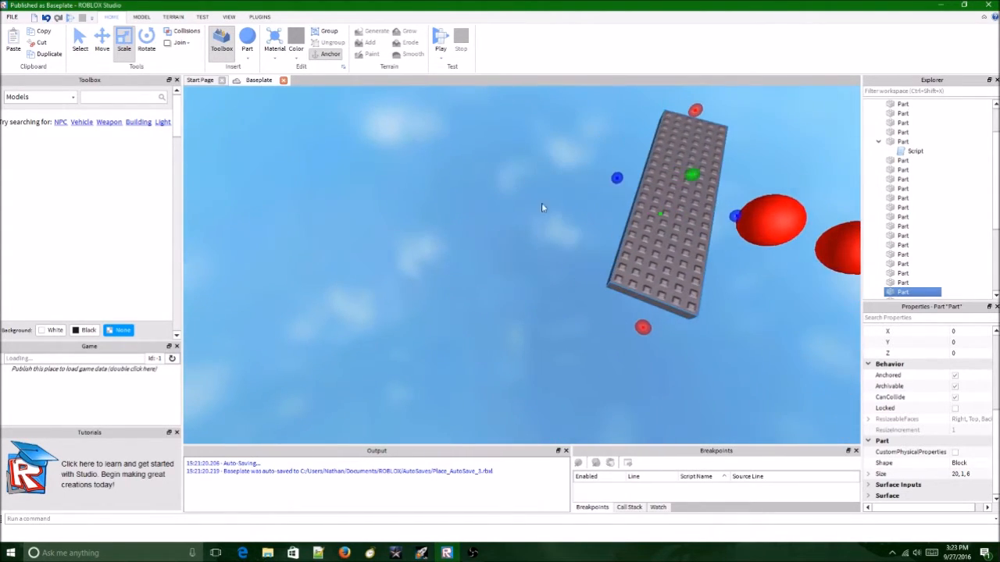
# Extend the platform away from the red spheres into a large, roughly square area and clear the selection.
pyautogui.moveTo(617, 178); pyautogui.dragTo(476, 146)
pyautogui.click(380, 221)
pyautogui.moveTo(380, 221); pyautogui.dragTo(455, 206, button='right')
pyautogui.scroll(-3, 456, 205)
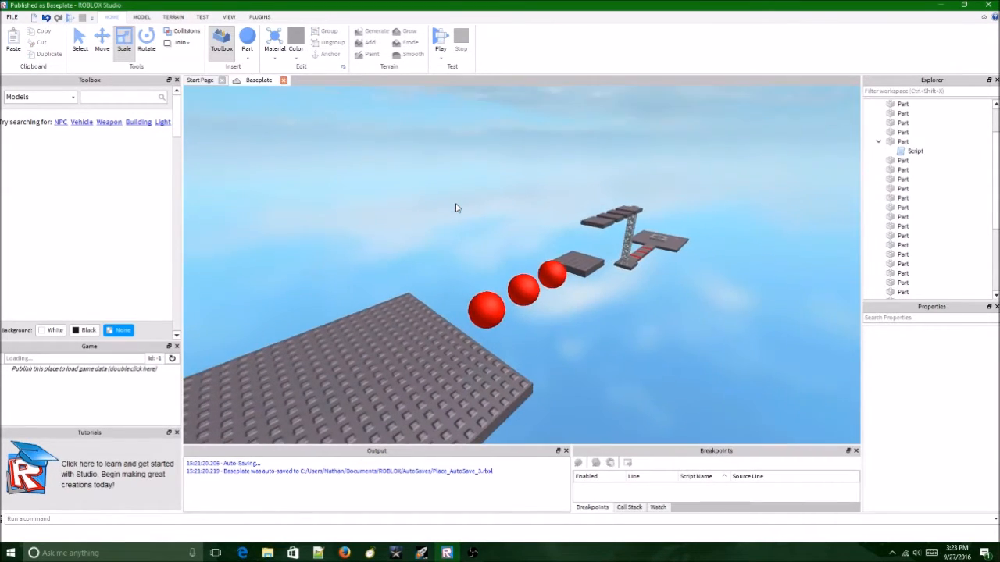
# Examine the whole obstacle course from the spawn platform through the conveyor platforms to the large end platform.
pyautogui.moveTo(643, 244); pyautogui.dragTo(643, 243, button='right')
pyautogui.scroll(-4, 642, 243)
pyautogui.scroll(6, 643, 243)
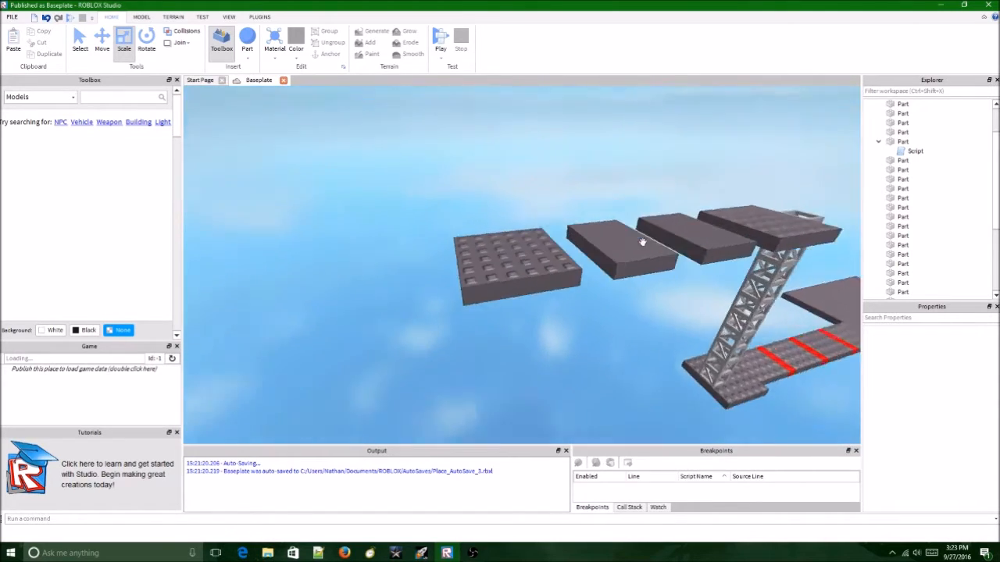
pyautogui.scroll(-4, 643, 243)
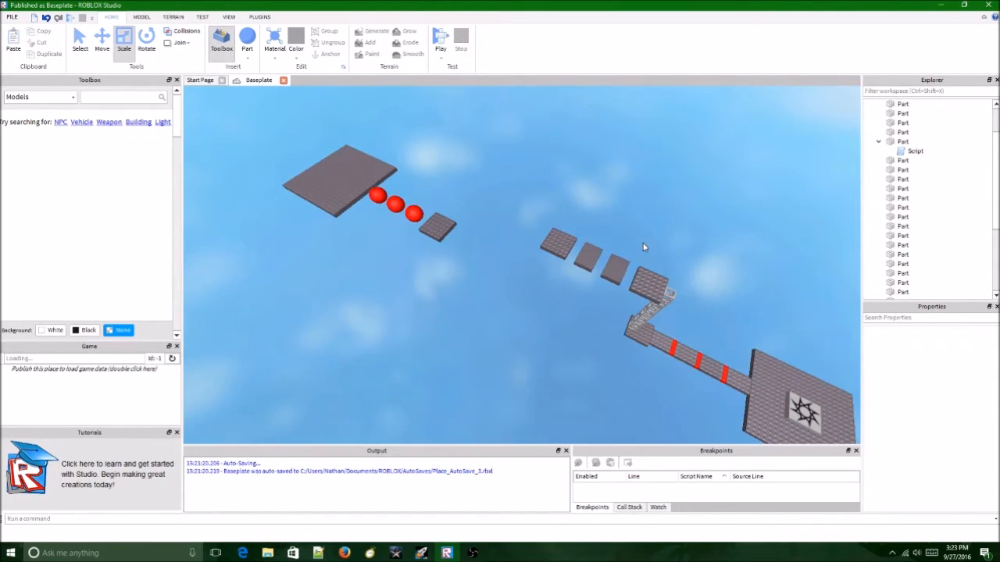
pyautogui.scroll(-2, 642, 243)
pyautogui.scroll(-3, 643, 247)
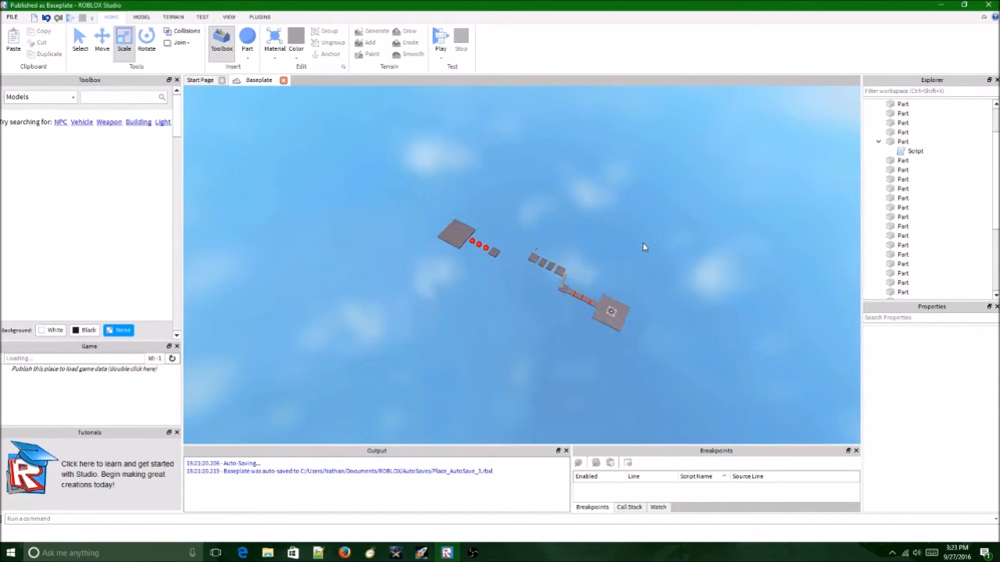
pyautogui.moveTo(642, 243); pyautogui.dragTo(643, 247, button='right')
pyautogui.scroll(3, 643, 243)
pyautogui.press('w')
pyautogui.scroll(-2, 643, 247)
# Select all parts of the course, check their shared Behavior properties and clear the selection.
pyautogui.hotkey('ctrl', 'a')
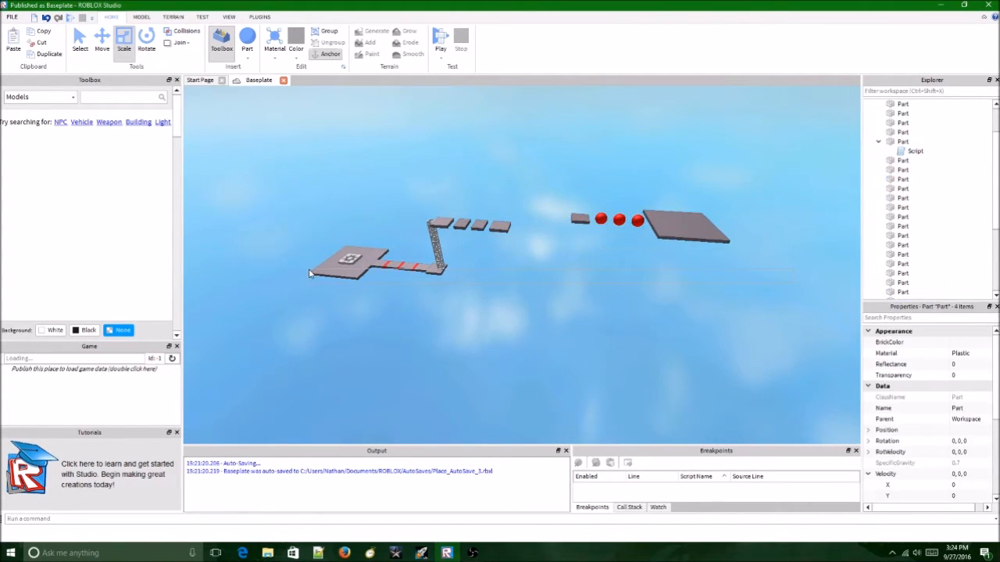
pyautogui.scroll(-3, 921, 429)
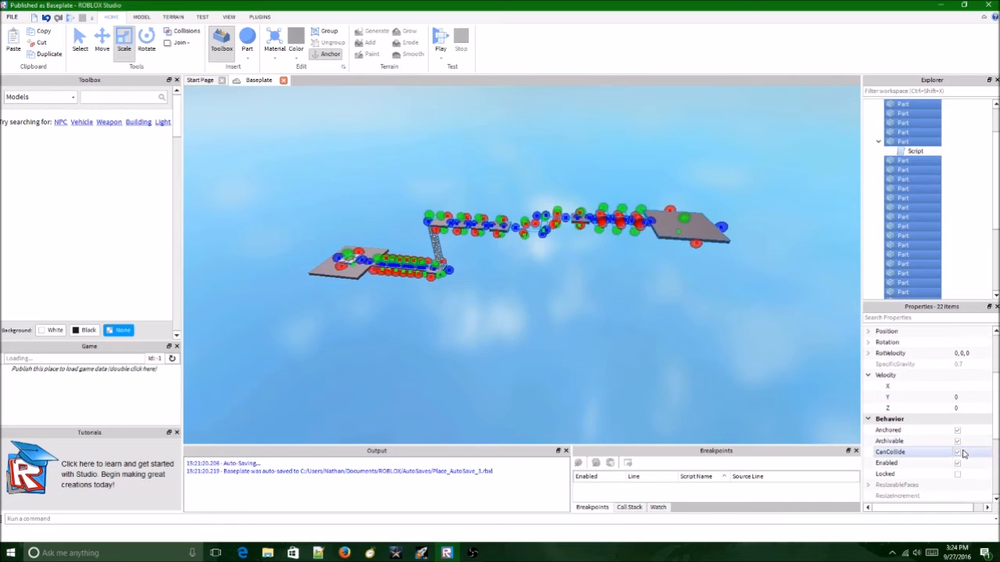
pyautogui.click(677, 371)
# Start a play test from the spawn platform and run the character over the red kill strips toward the truss.
pyautogui.scroll(3, 661, 326)
pyautogui.moveTo(668, 335); pyautogui.dragTo(622, 290, button='right')
pyautogui.scroll(3, 662, 329)
pyautogui.scroll(-2, 623, 290)
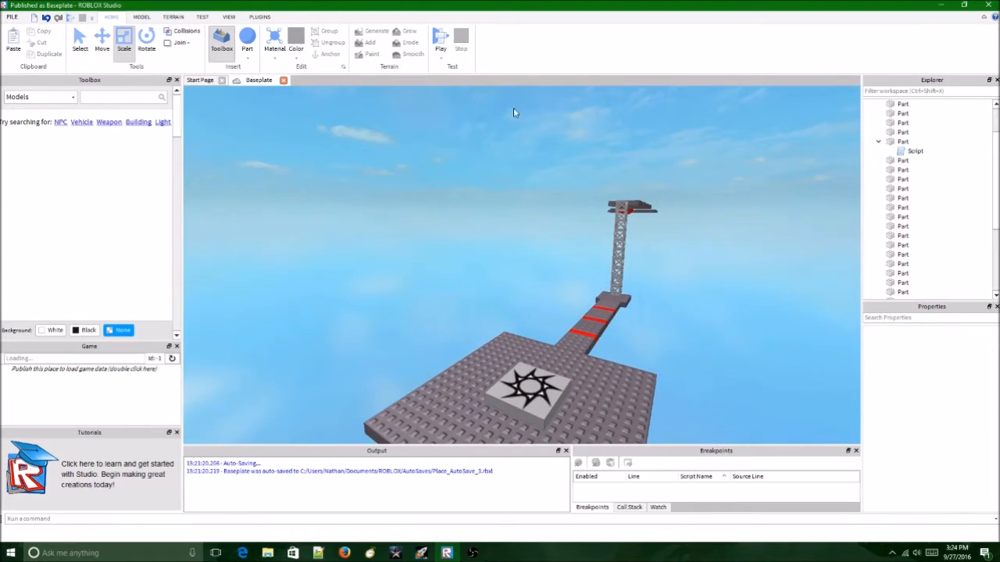
pyautogui.click(441, 39)
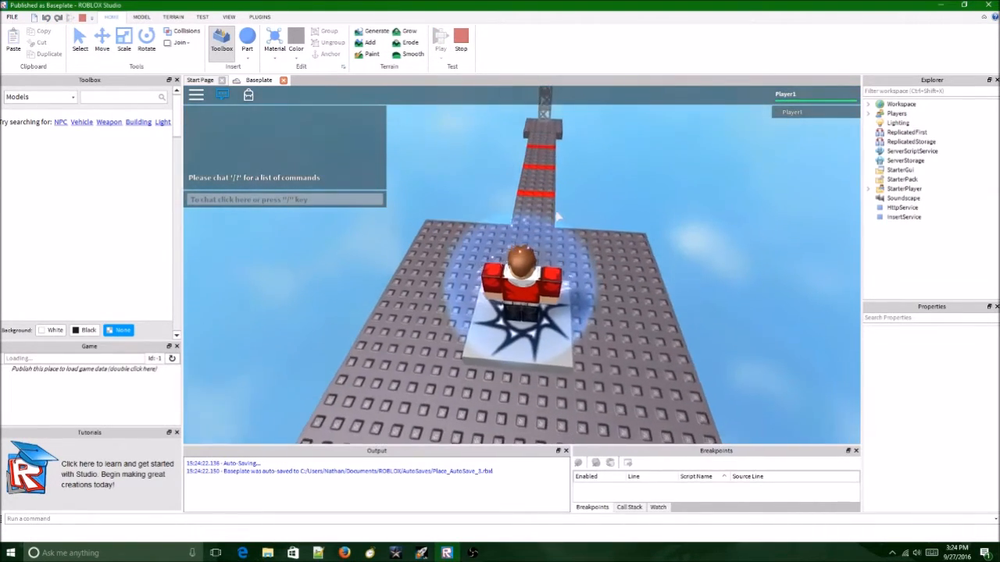
pyautogui.scroll(1, 536, 203)
pyautogui.moveTo(536, 203); pyautogui.dragTo(537, 205, button='right')
pyautogui.press('w')
pyautogui.press('w')
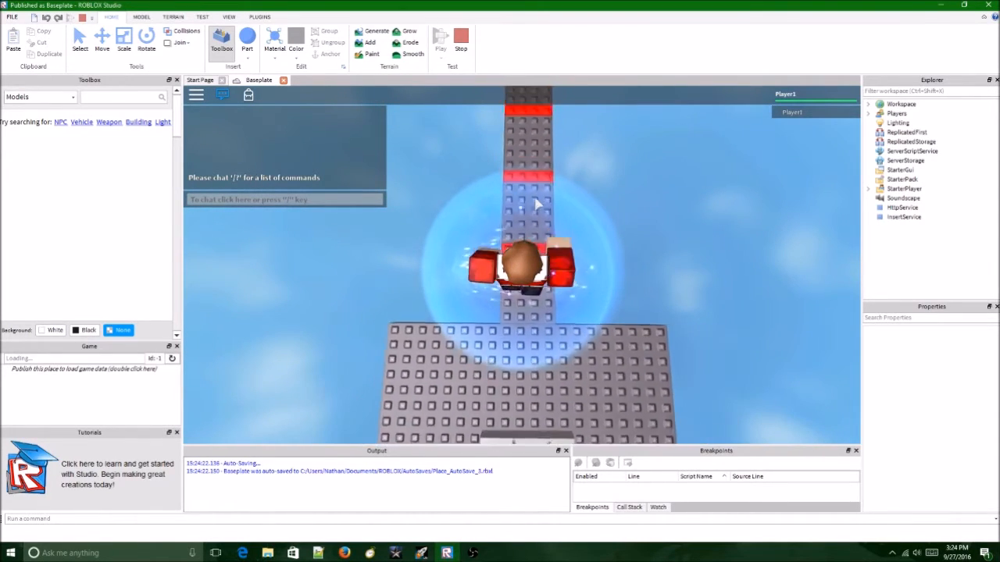
pyautogui.press('w')
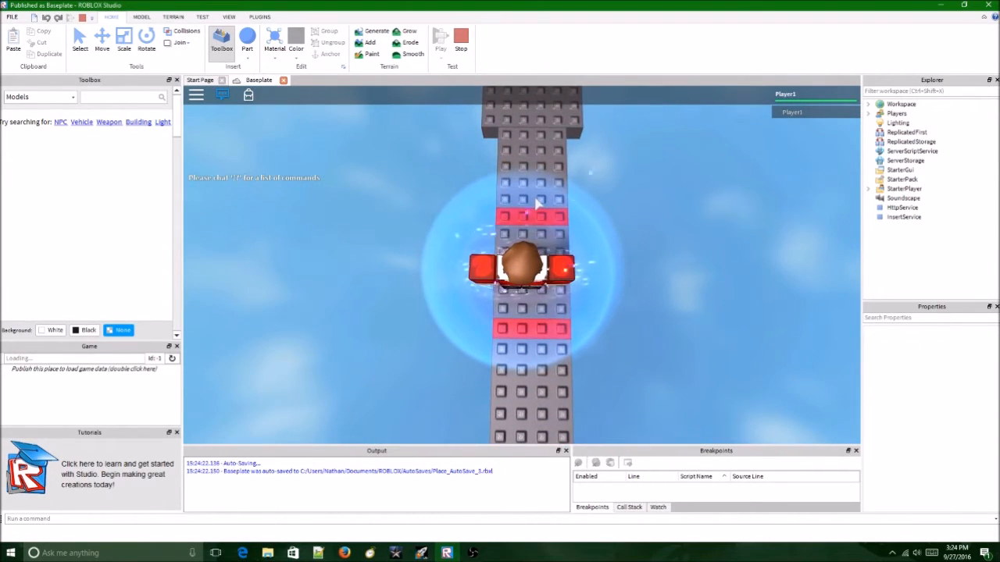
pyautogui.press('w')
pyautogui.moveTo(536, 203); pyautogui.dragTo(536, 203, button='right')
pyautogui.press('w')
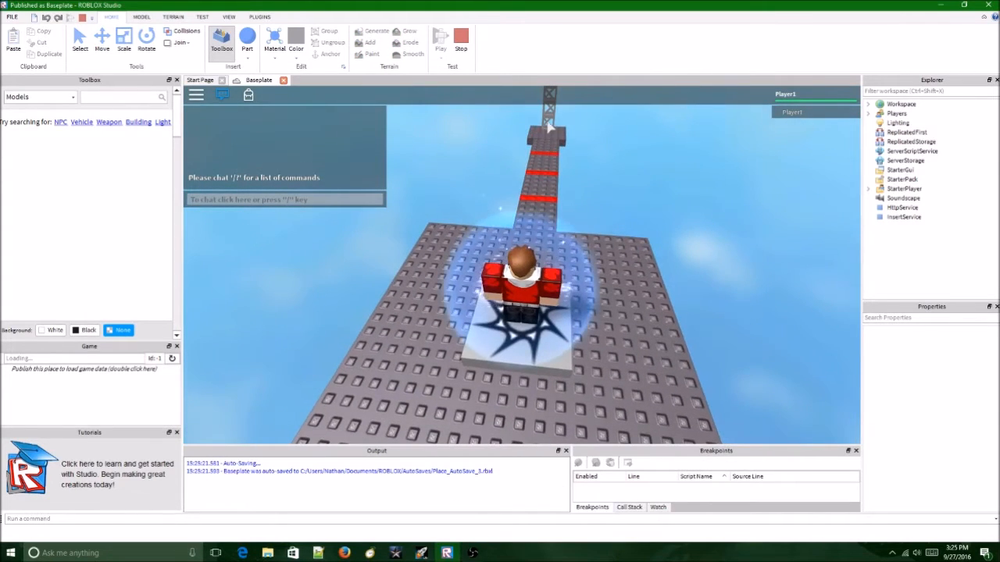
# Run the character from the spawn point, jump the three kill strips and climb the truss to the upper platform.
pyautogui.press('w')
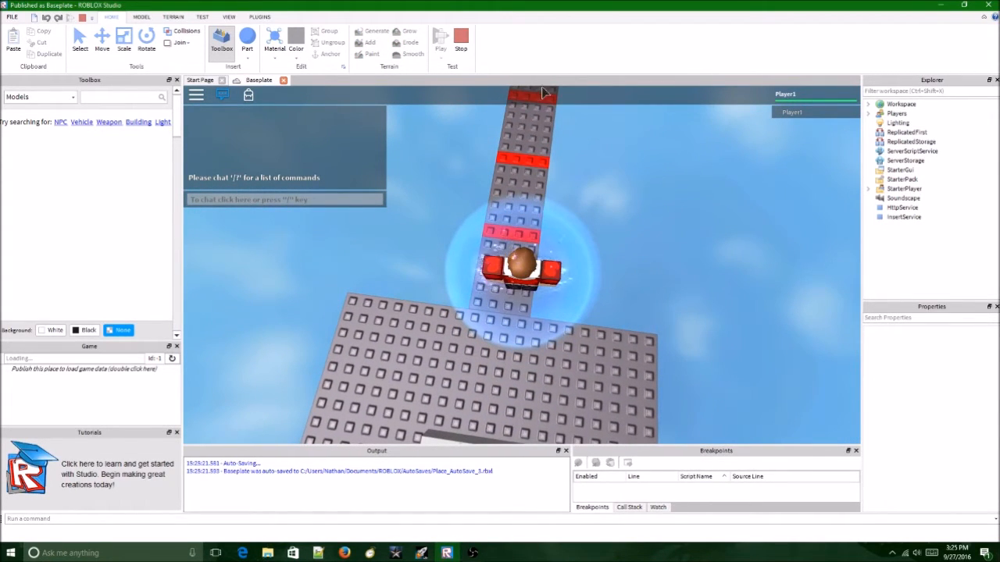
pyautogui.press('w')
pyautogui.press('space')
pyautogui.press('space')
pyautogui.press('w')
pyautogui.press('space')
pyautogui.moveTo(531, 190); pyautogui.dragTo(531, 190, button='right')
pyautogui.press('w')
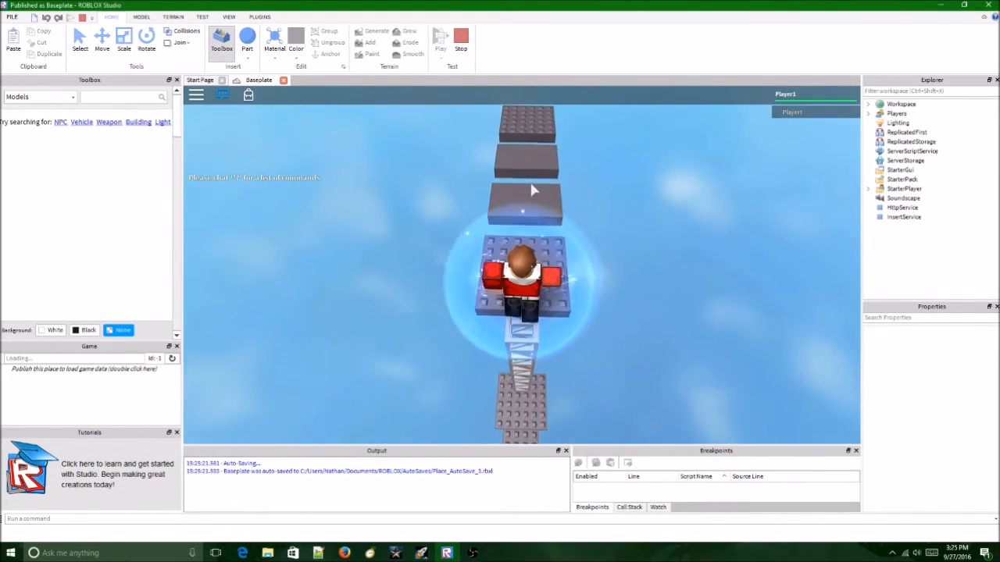
# Try to jump the character from the upper truss platform across the conveyor platforms.
pyautogui.press('d')
pyautogui.press('space')
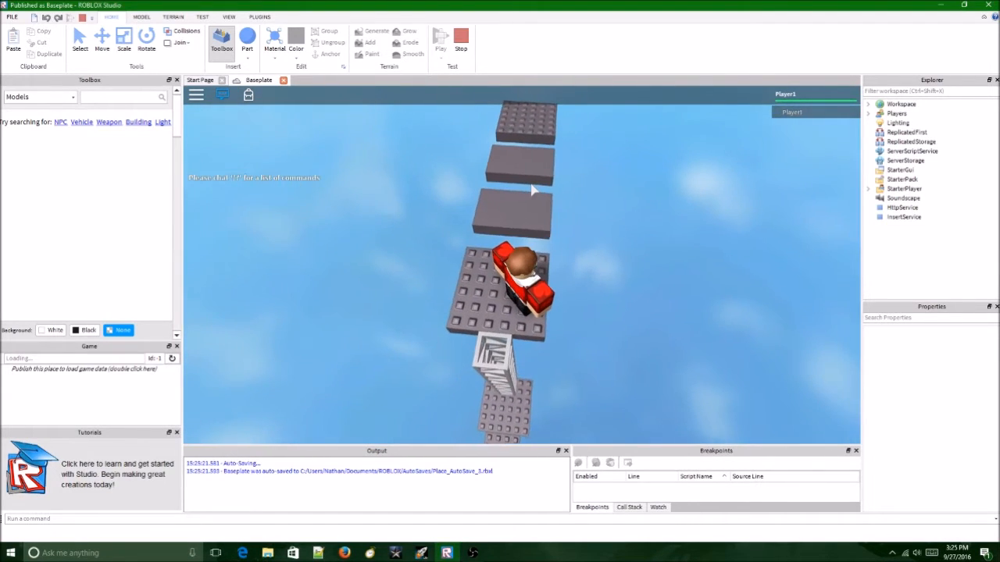
pyautogui.press('w')
pyautogui.press('space')
pyautogui.moveTo(533, 212); pyautogui.dragTo(532, 207, button='right')
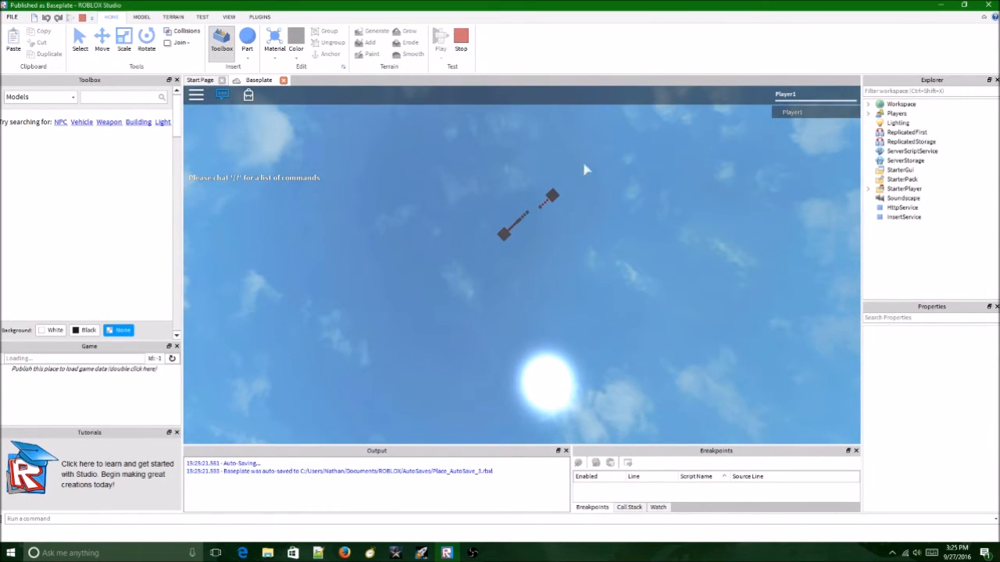
# Jump the character from the small studded platform across the three red spheres onto the large end platform.
pyautogui.press('w')
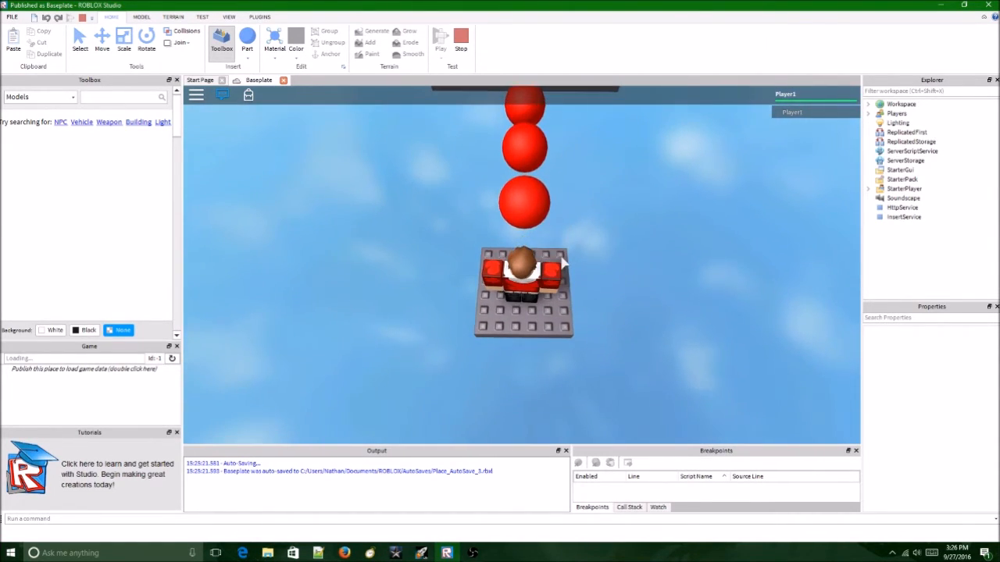
pyautogui.press('w')
pyautogui.press('space')
pyautogui.press('space')
pyautogui.press('space')
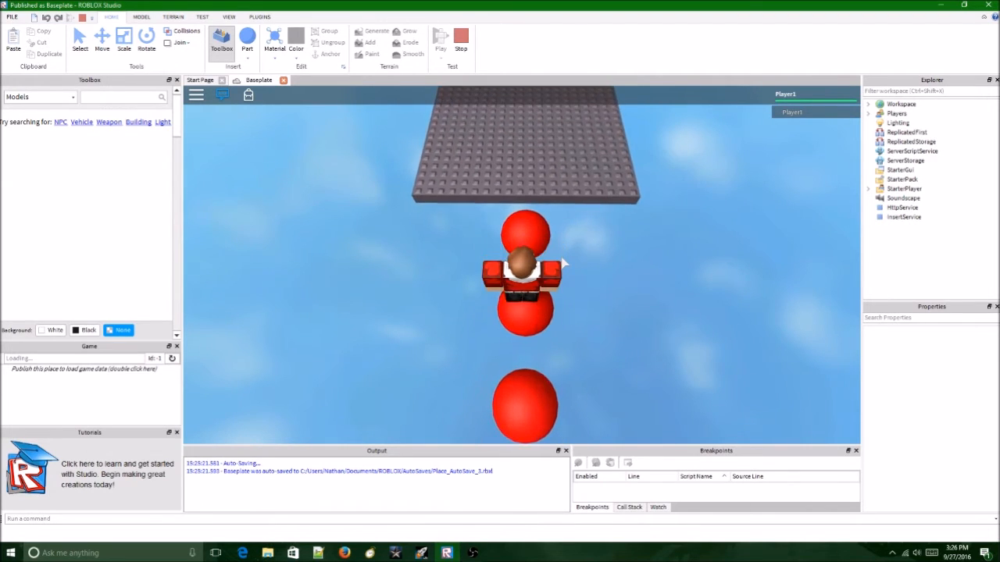
pyautogui.press('w')
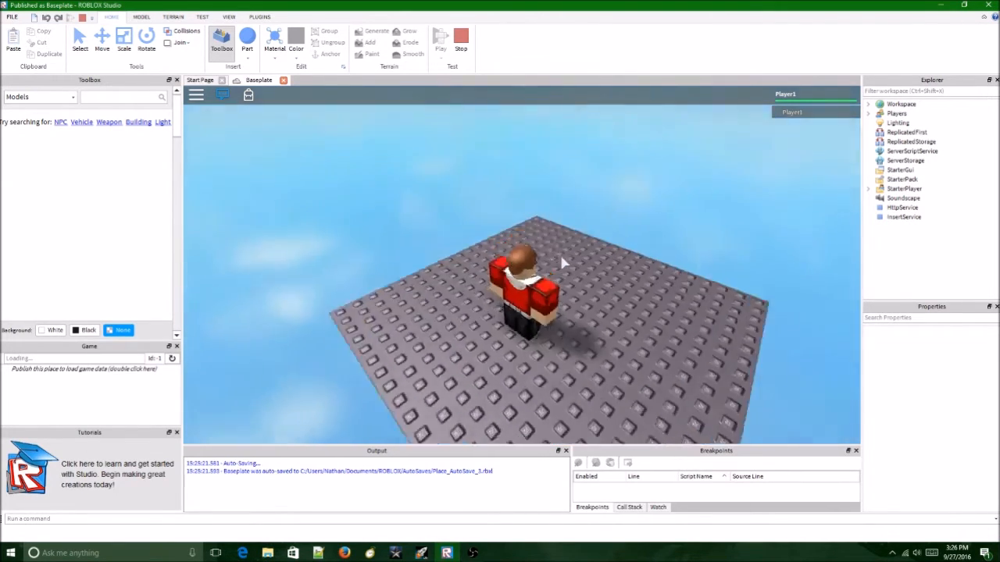
# Walk the character around the large end platform and look back over the course.
pyautogui.press('s')
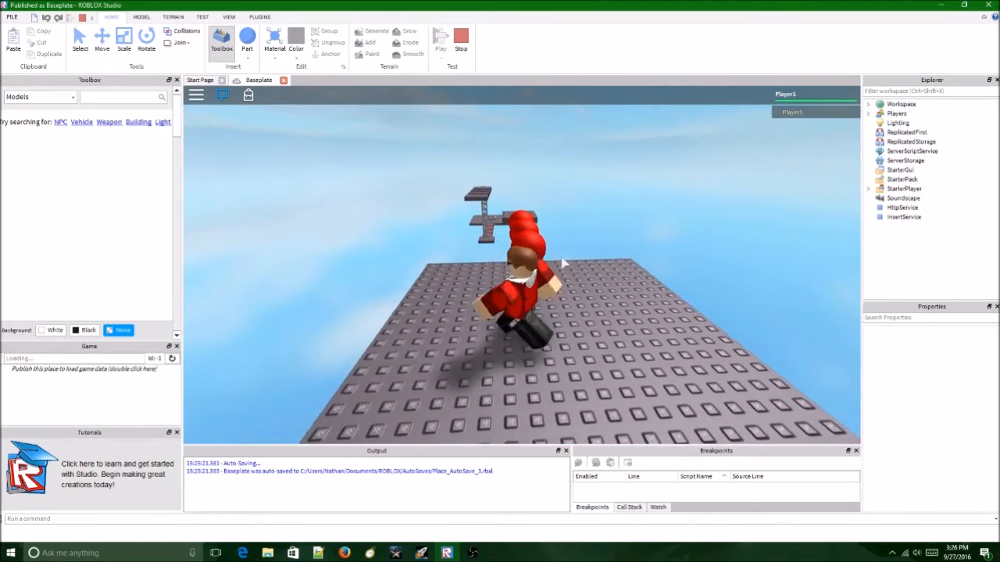
pyautogui.press('w')
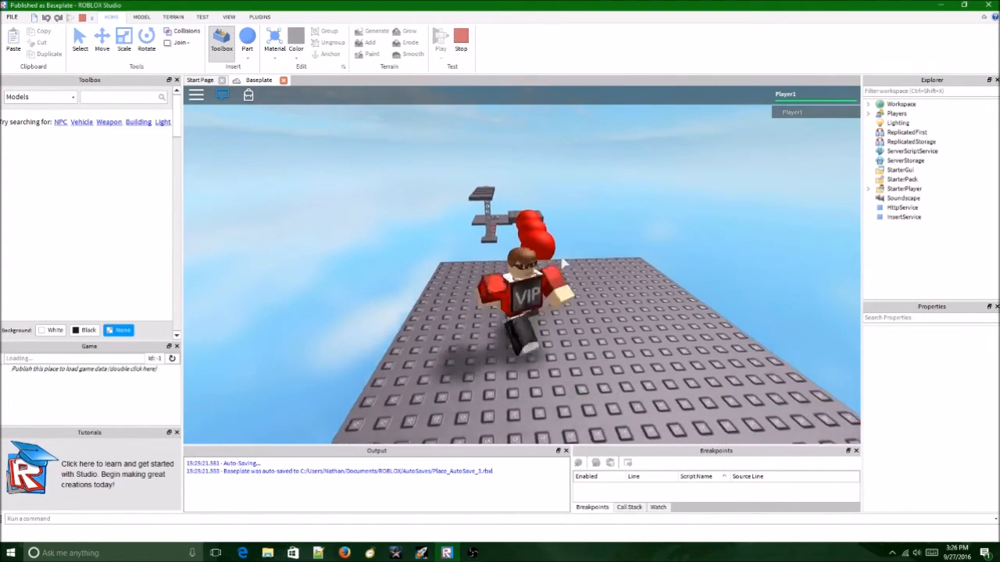
pyautogui.press('s')
pyautogui.moveTo(561, 258); pyautogui.dragTo(536, 258, button='right')
pyautogui.press('a')
pyautogui.press('w')
pyautogui.press('w')
pyautogui.press('s')
pyautogui.press('w')
pyautogui.press('d')
pyautogui.press('w')
pyautogui.press('s')
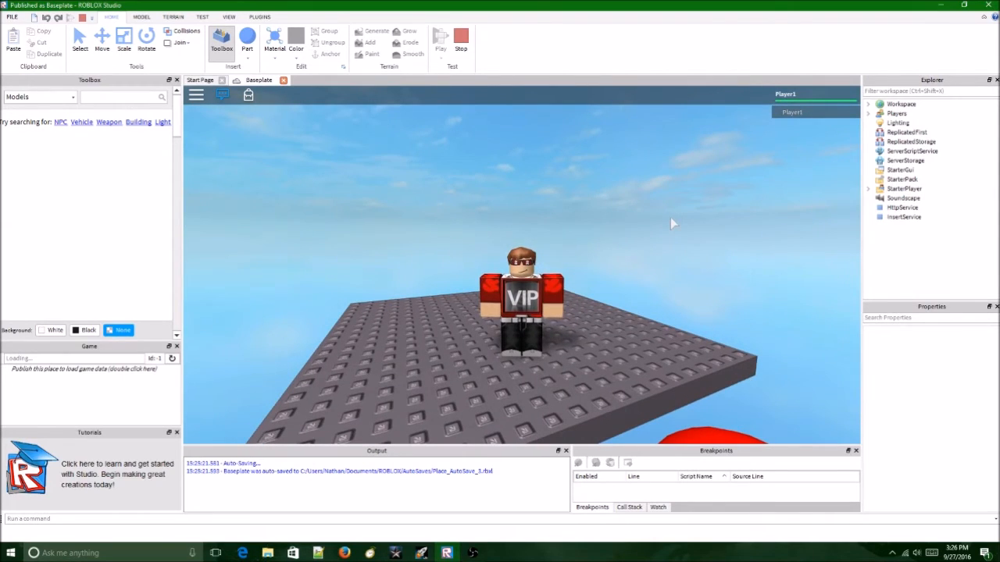